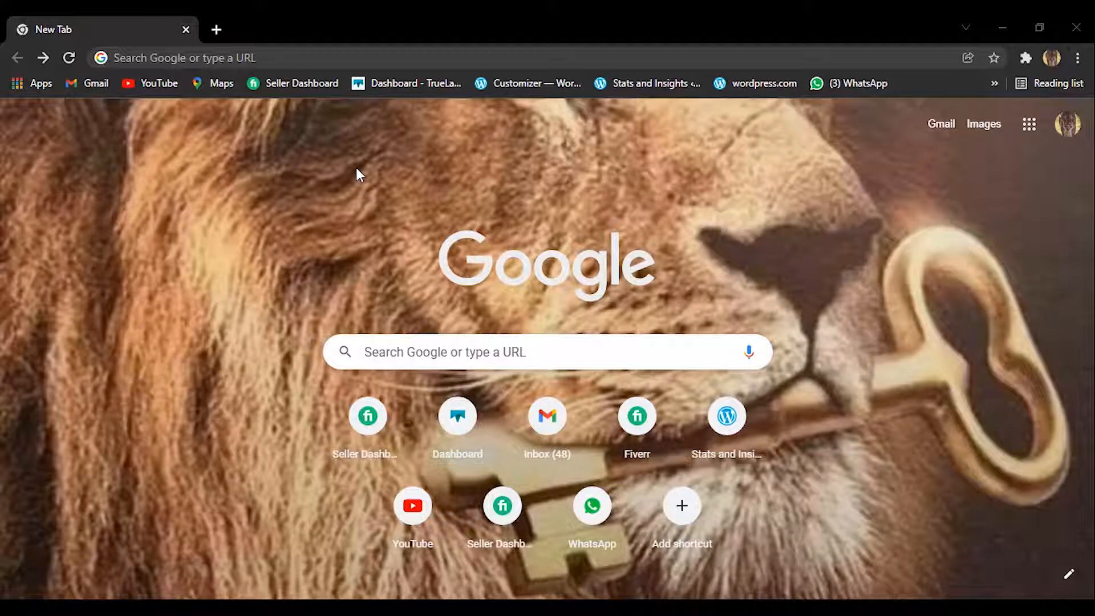
# Step: Open the cPanel login page at yourconsentbuilders.com/cpanel
pyautogui.click(422, 57)
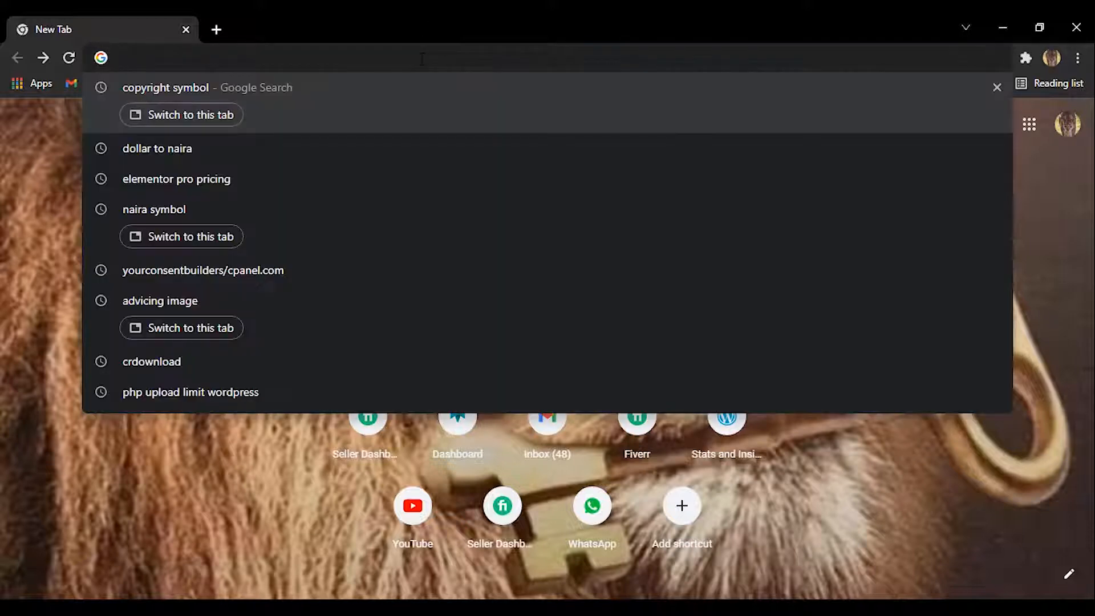
pyautogui.write('ypurc')
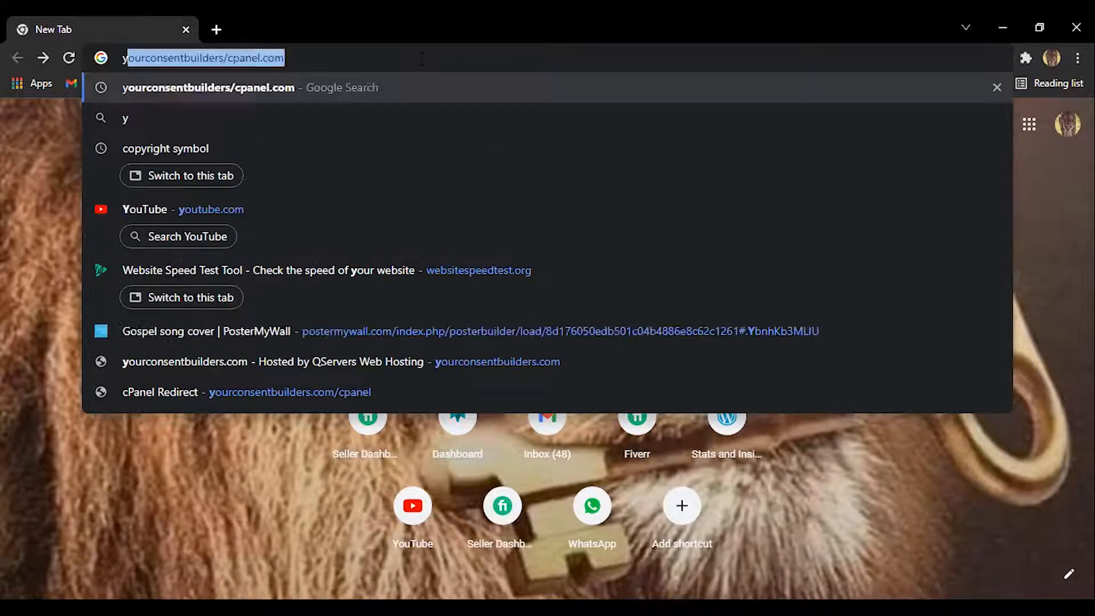
pyautogui.write('on')
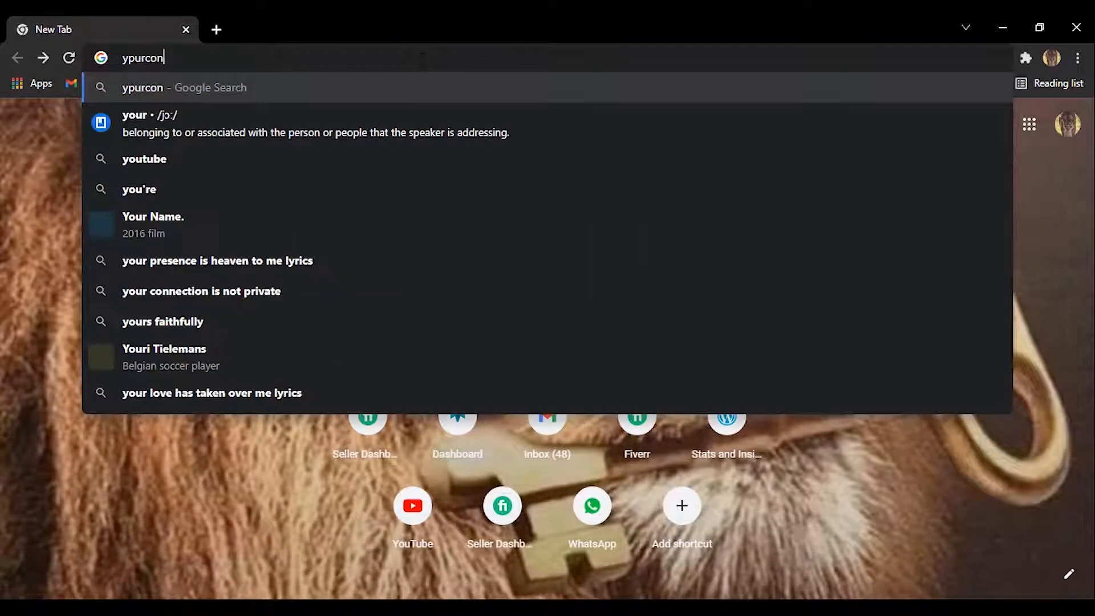
pyautogui.write('sentbui')
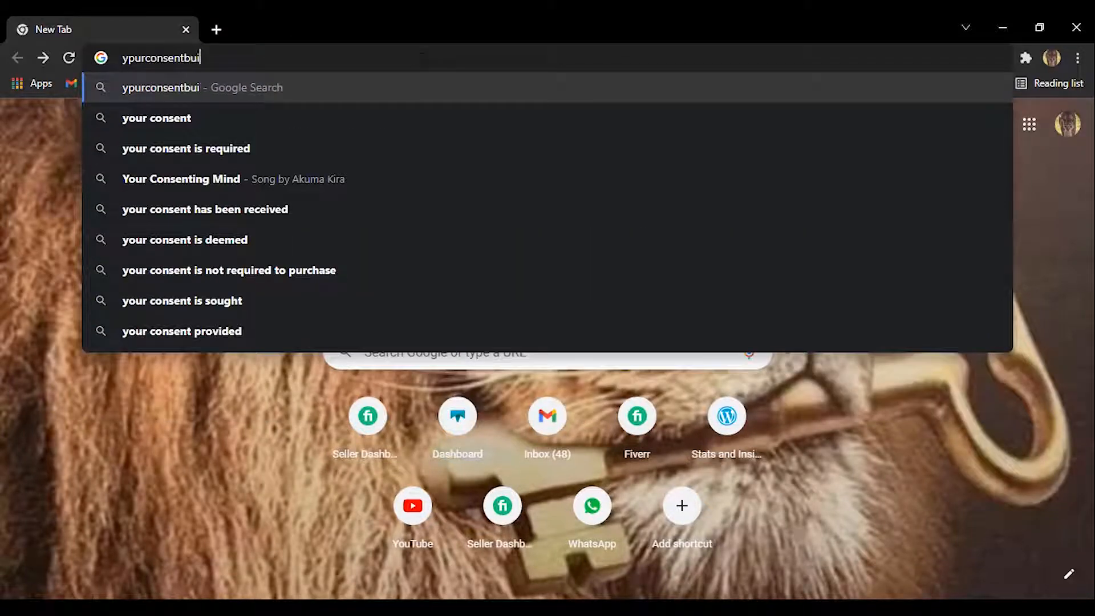
pyautogui.write('lders')
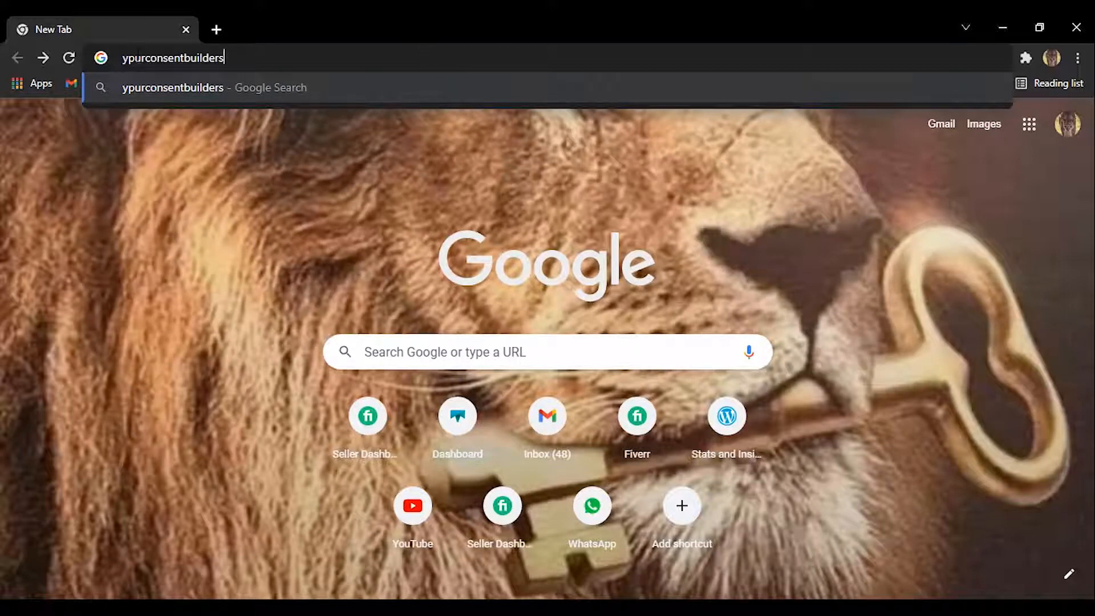
pyautogui.write('o')
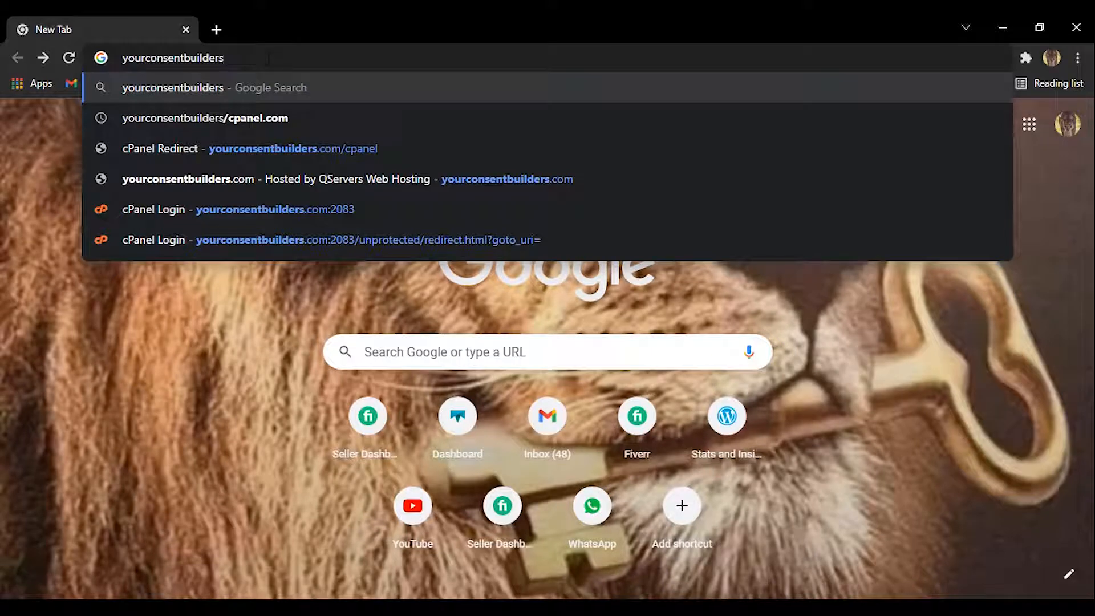
pyautogui.write('.com')
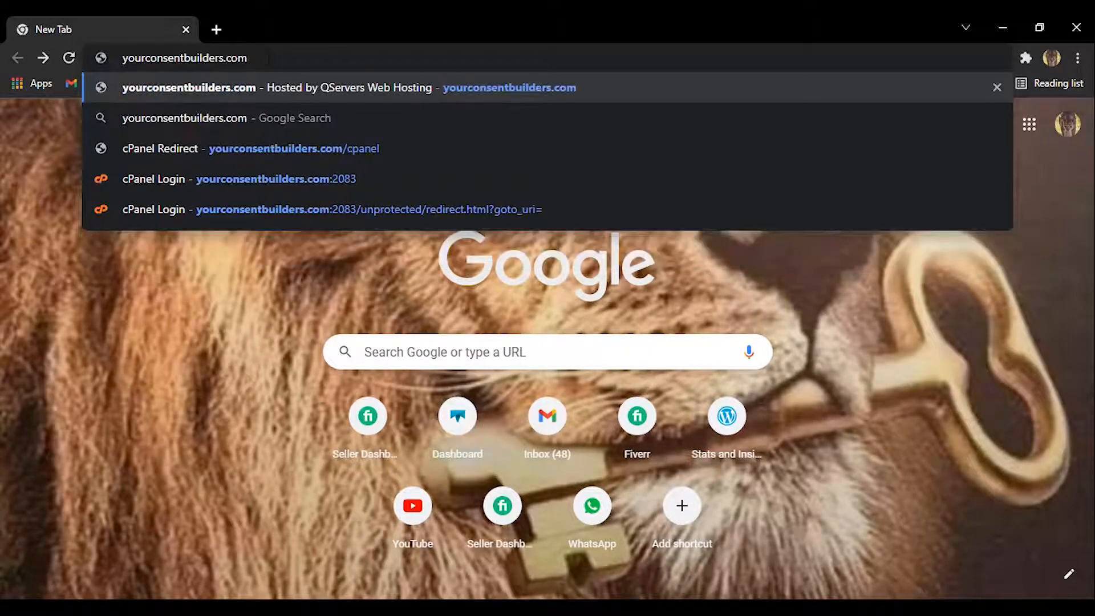
pyautogui.write('/cp')
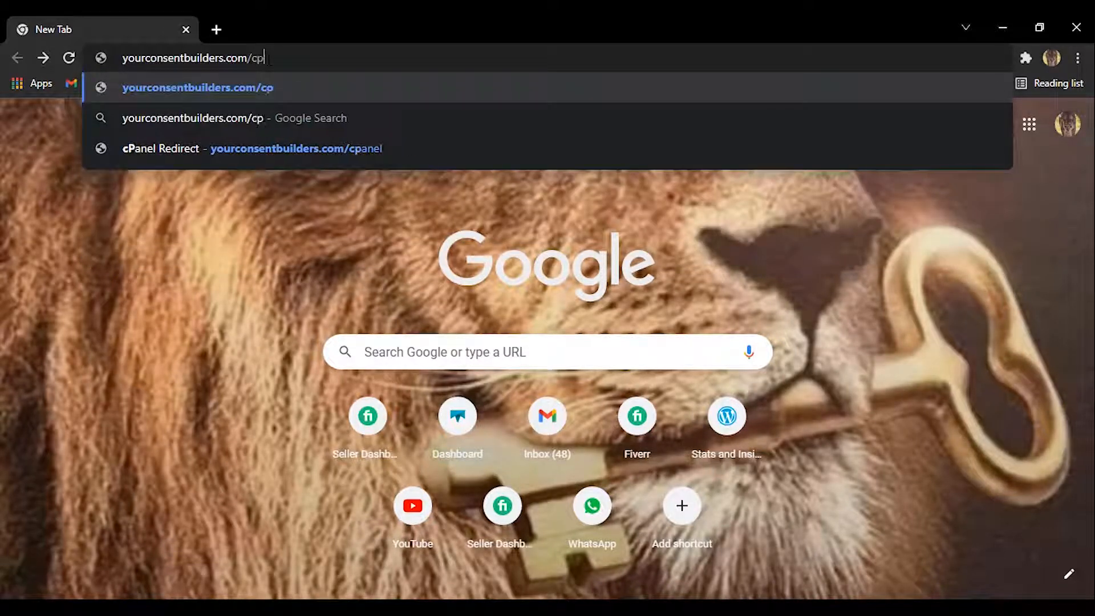
pyautogui.write('anel')
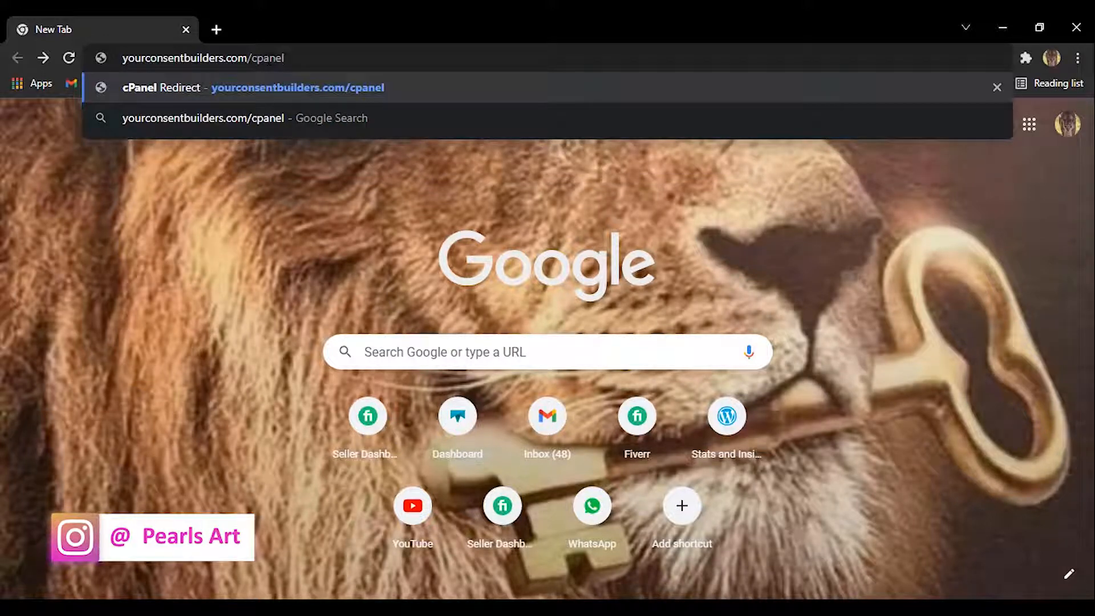
pyautogui.press('Return')
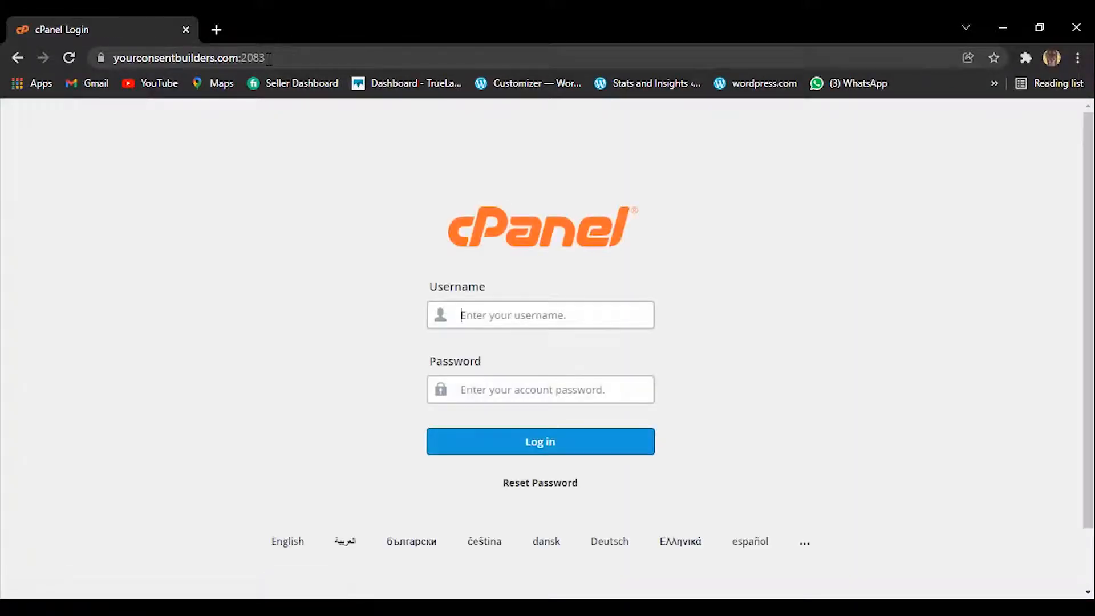
# Step: Enter the cPanel account username and password, and try to log in
pyautogui.click(493, 321)
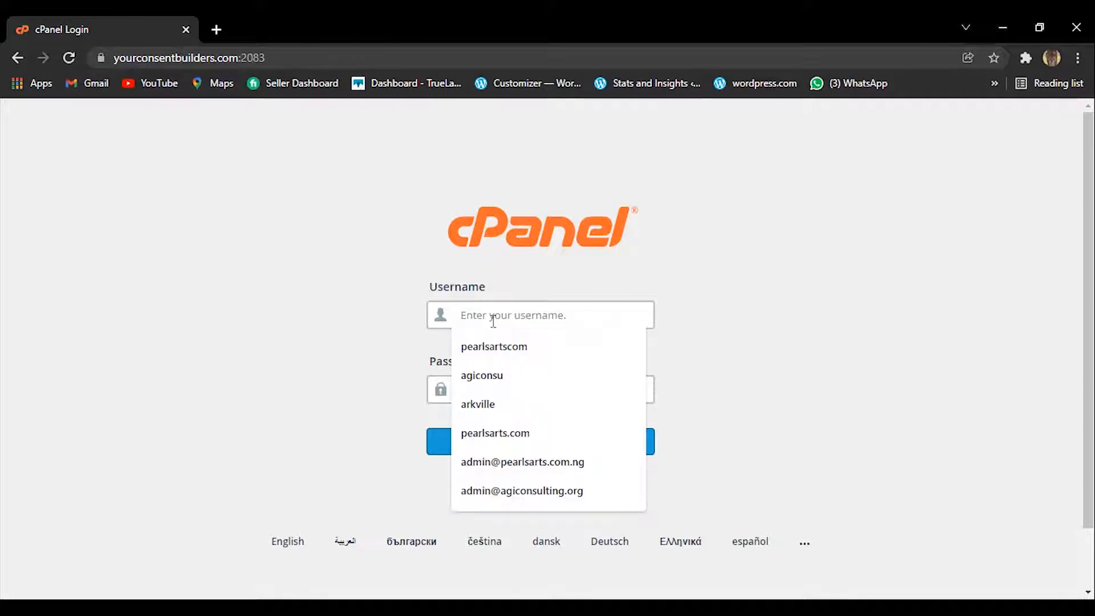
pyautogui.click(382, 283)
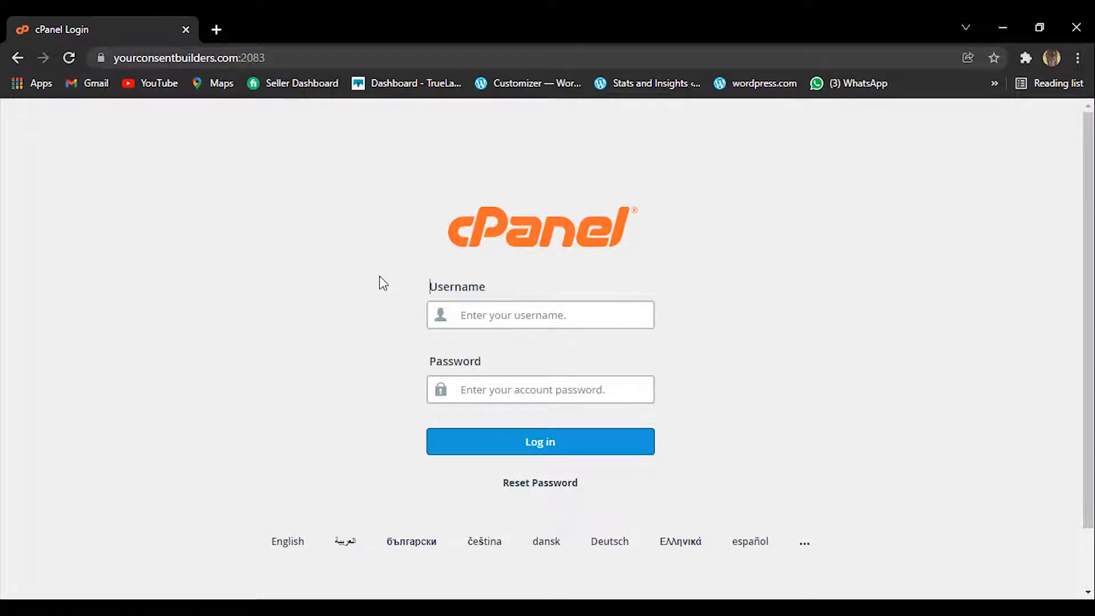
pyautogui.click(546, 314)
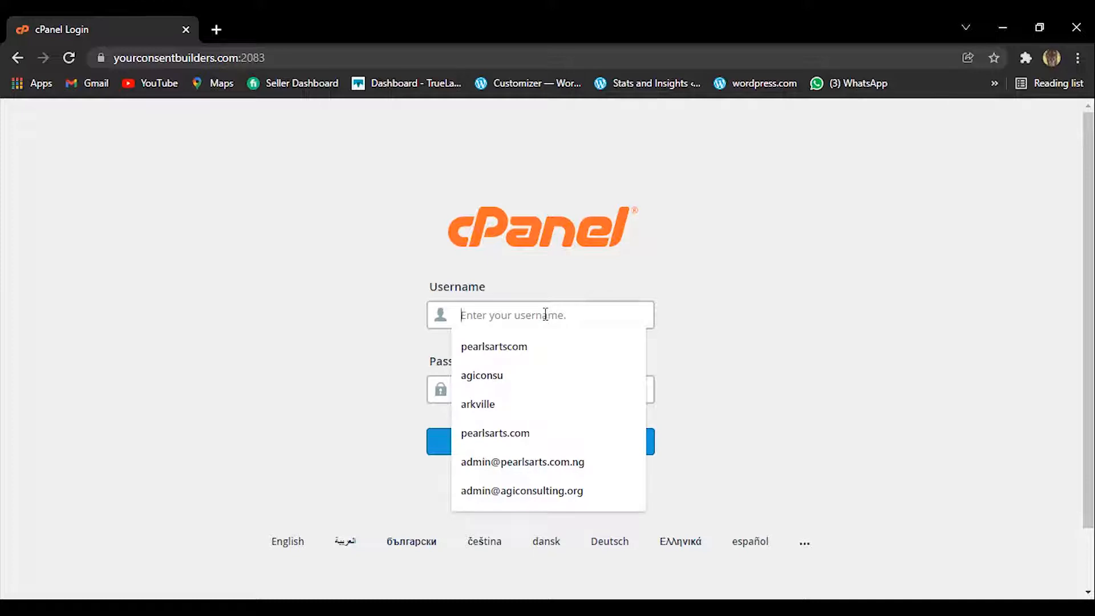
pyautogui.write('yourconsu')
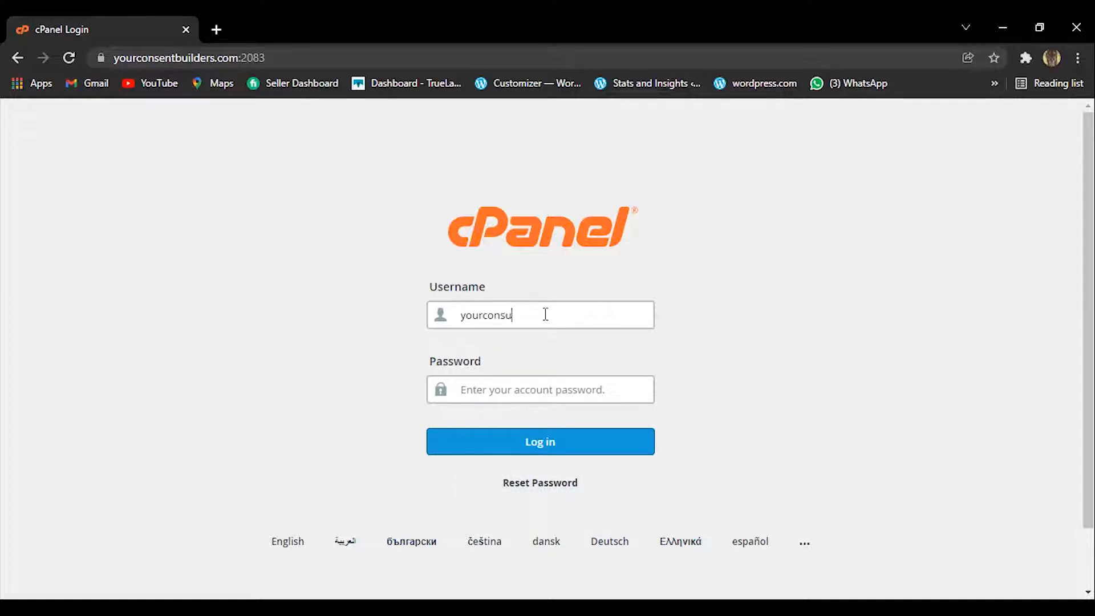
pyautogui.click(517, 383)
pyautogui.rightClick(517, 384)
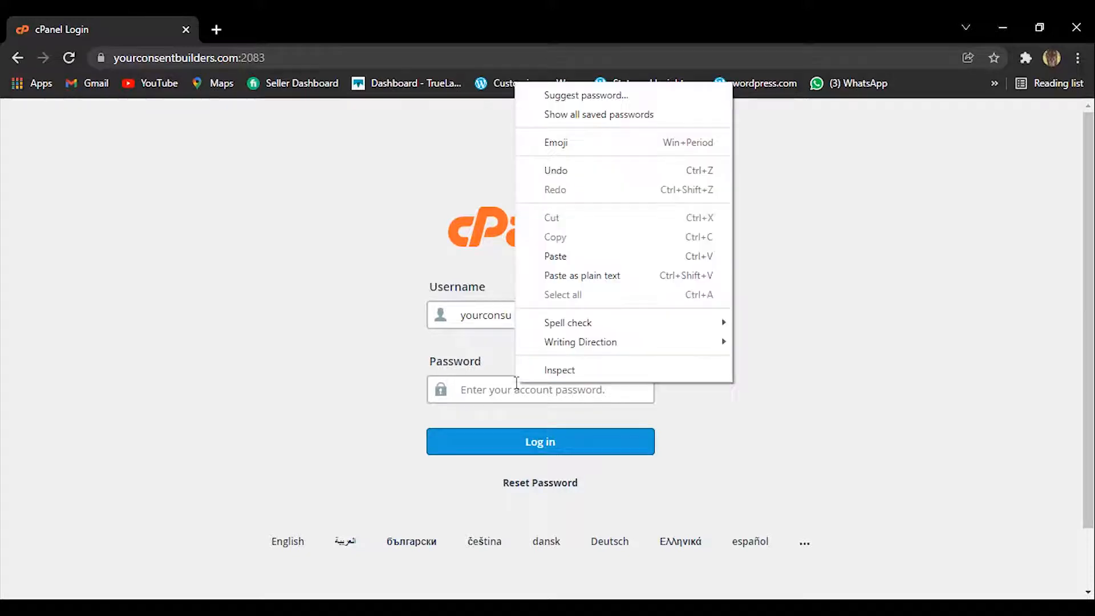
pyautogui.click(625, 258)
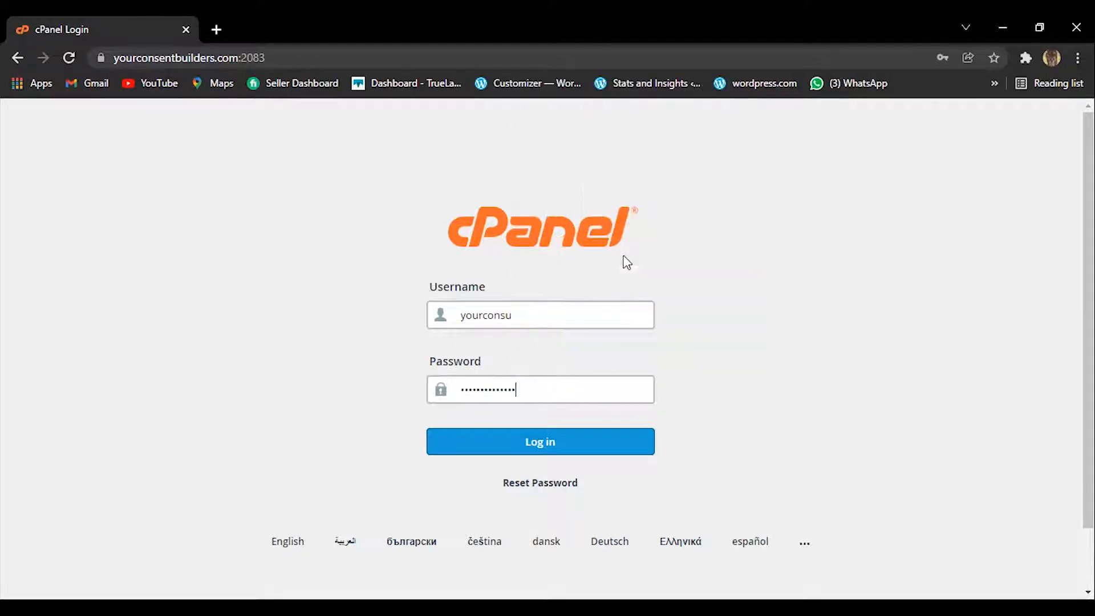
pyautogui.click(532, 447)
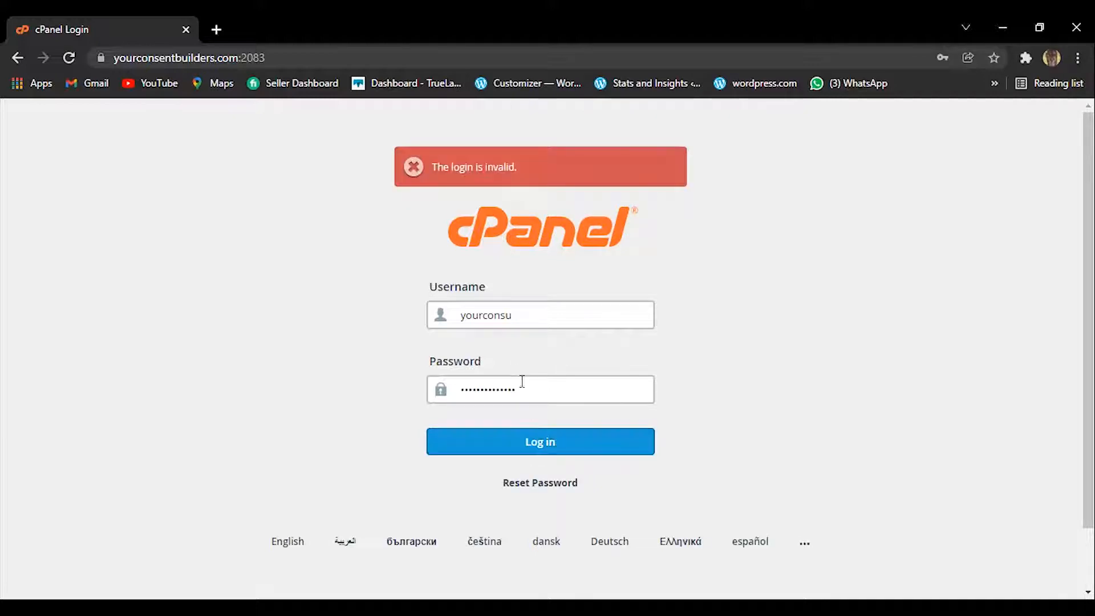
# Step: Remove the last letter of the username, log in again and decline saving the password in the browser
pyautogui.click(516, 313)
pyautogui.press('BackSpace')
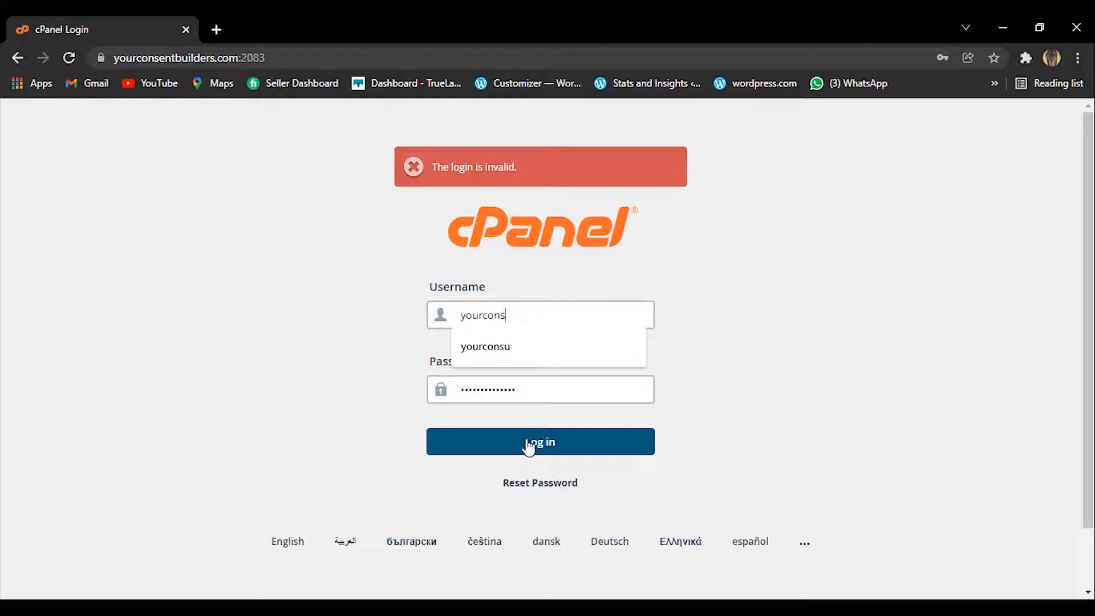
pyautogui.click(528, 444)
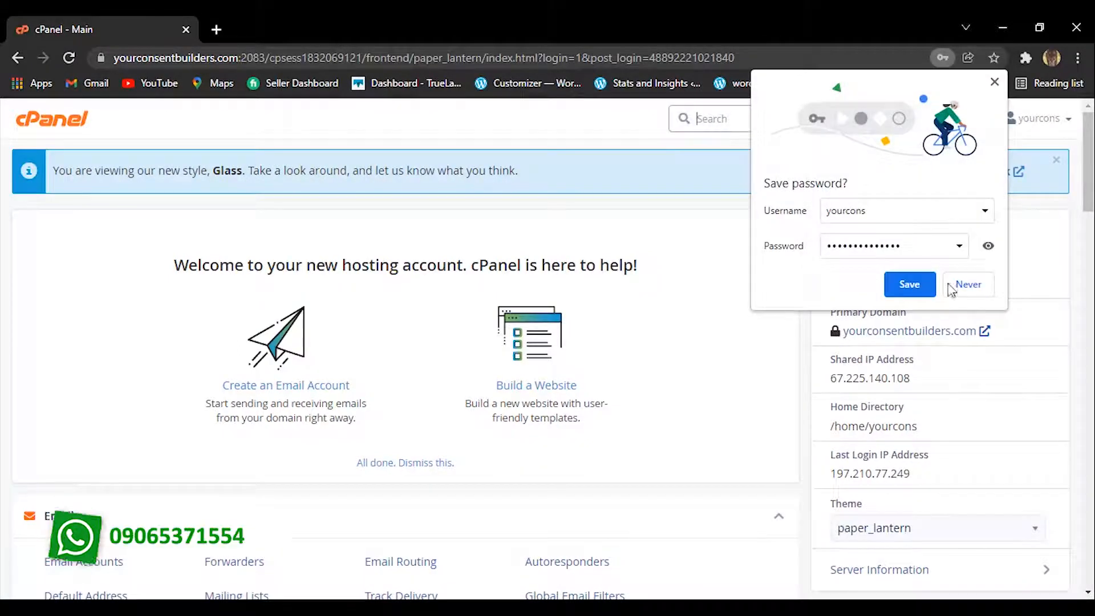
pyautogui.click(970, 288)
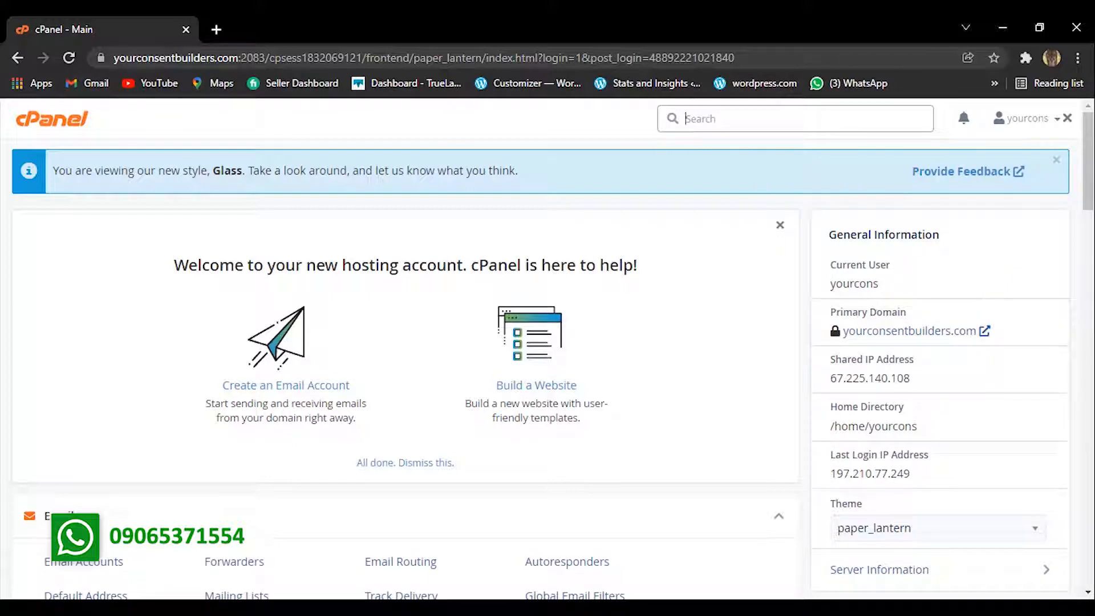
# Step: Look through the tool sections on the cPanel home page, from Email down to the Softaculous Apps Installer
pyautogui.scroll(-2, 1089, 191)
pyautogui.moveTo(1089, 192); pyautogui.dragTo(1090, 505)
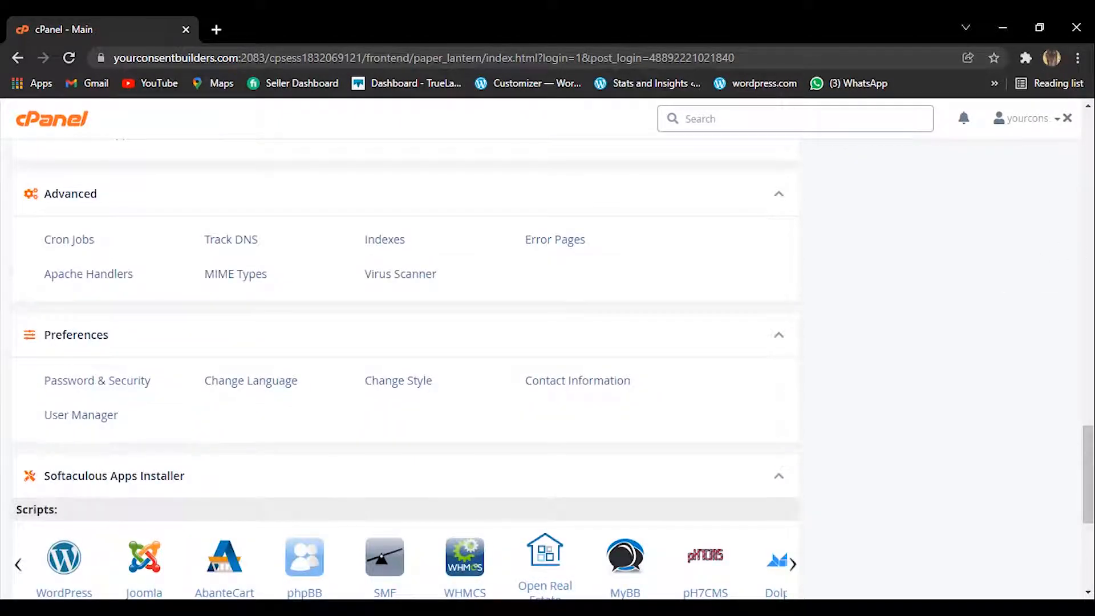
pyautogui.moveTo(1089, 473); pyautogui.dragTo(1091, 108)
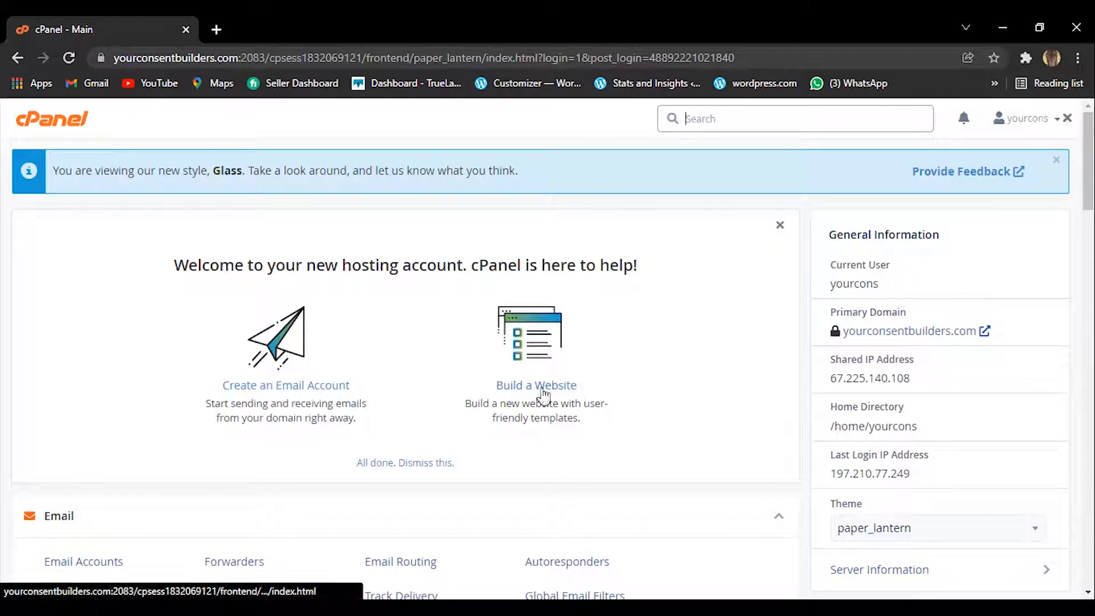
pyautogui.click(314, 155)
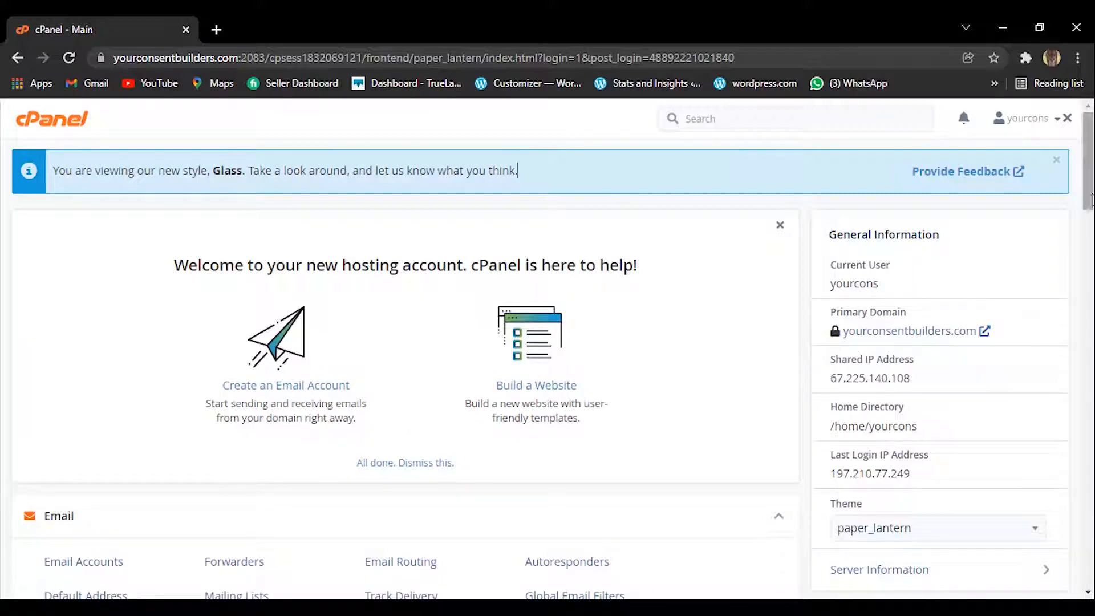
pyautogui.moveTo(1087, 199); pyautogui.dragTo(1088, 231)
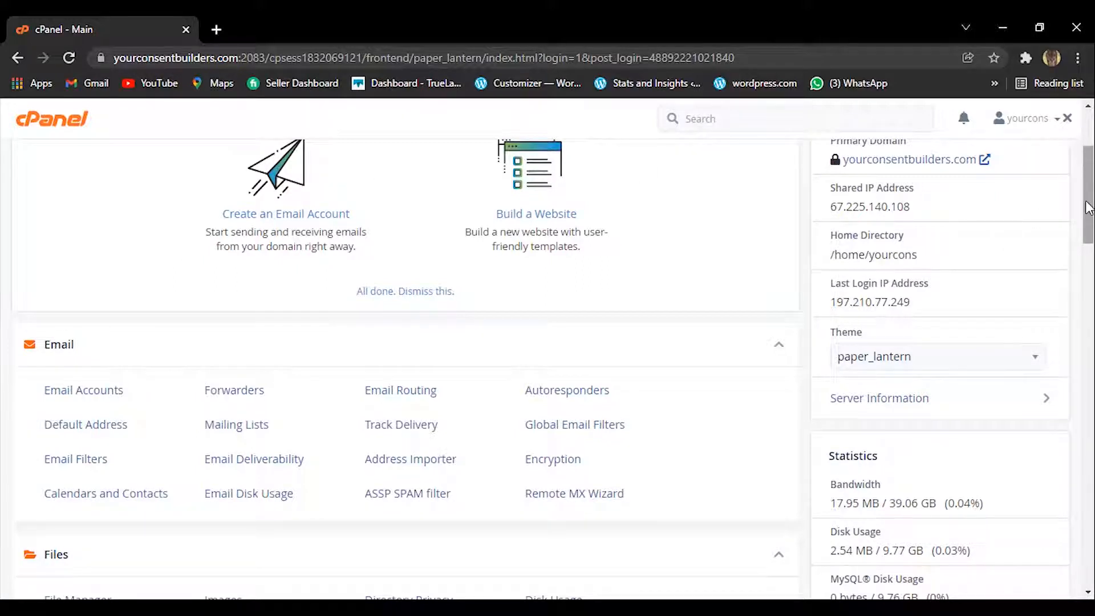
pyautogui.moveTo(1088, 208); pyautogui.dragTo(1088, 526)
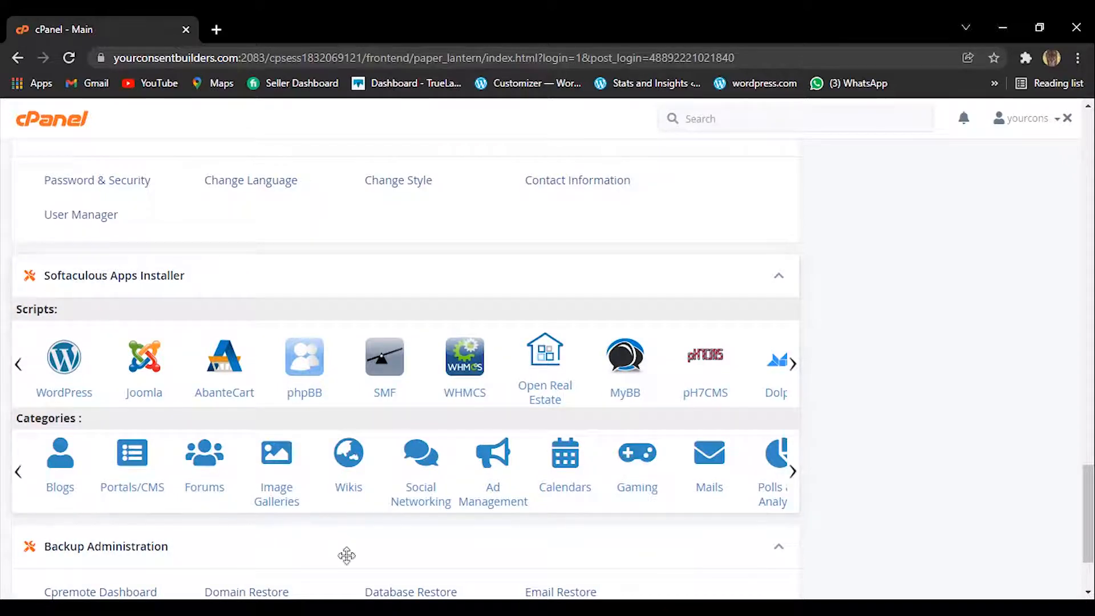
pyautogui.moveTo(1091, 468); pyautogui.dragTo(1078, 417)
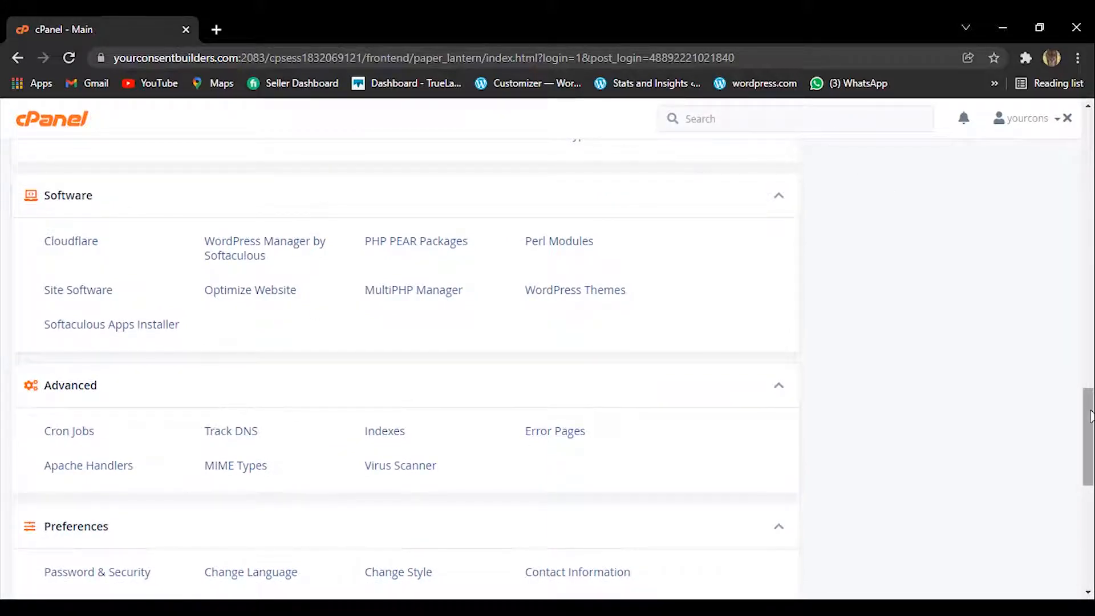
pyautogui.moveTo(1084, 414); pyautogui.dragTo(1090, 508)
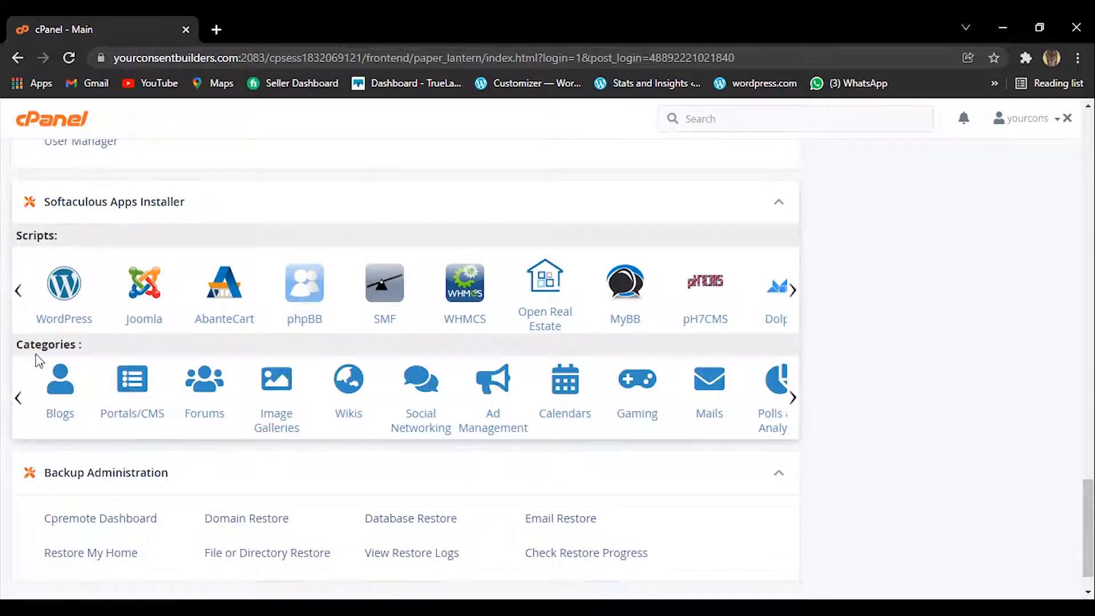
pyautogui.click(63, 298)
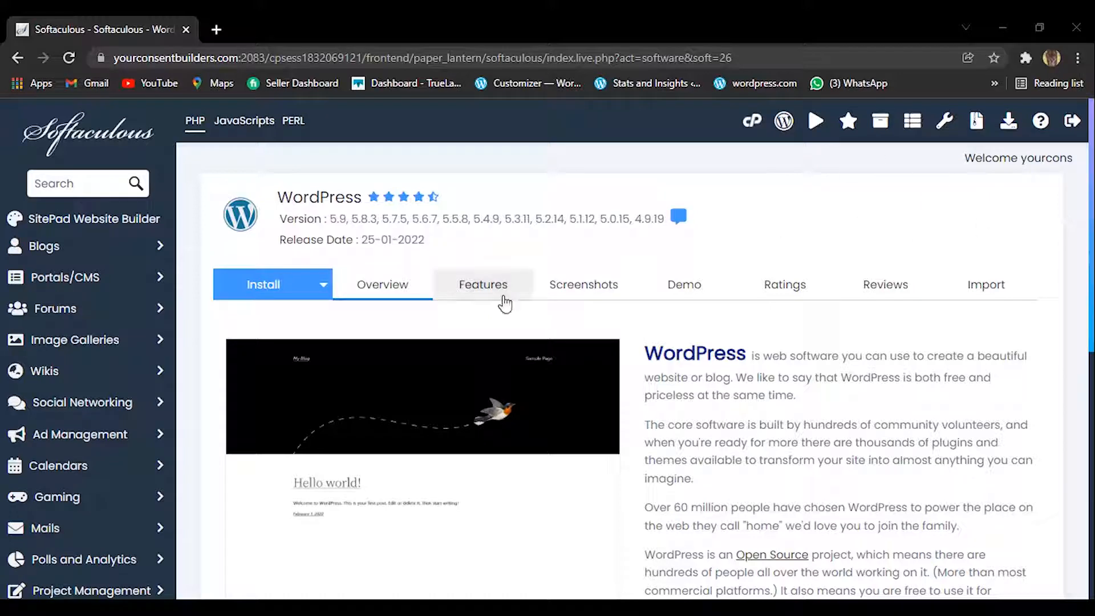
pyautogui.click(260, 285)
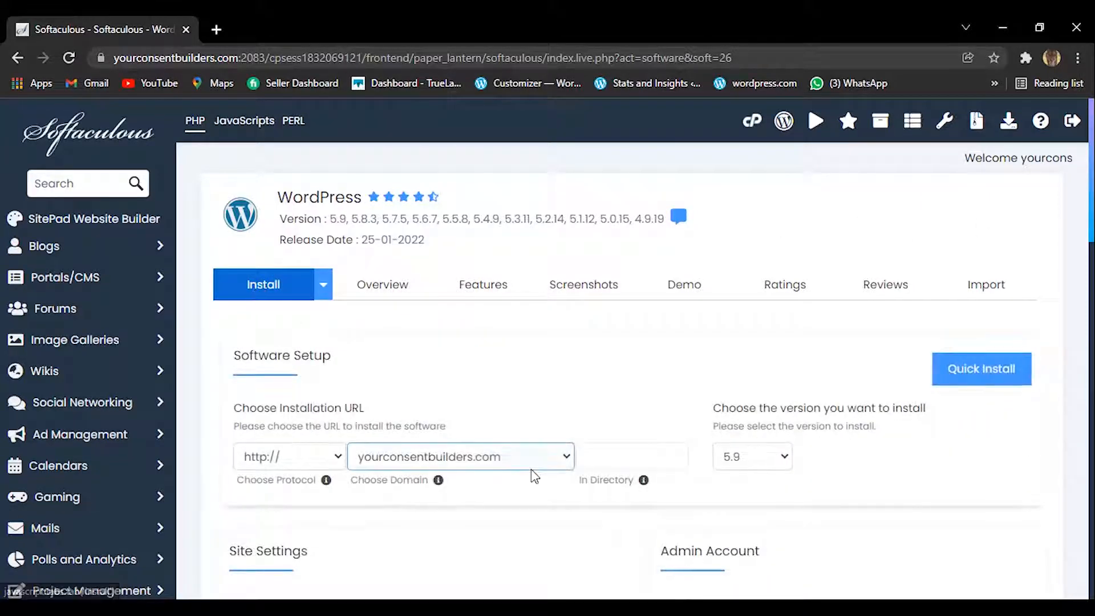
pyautogui.click(285, 457)
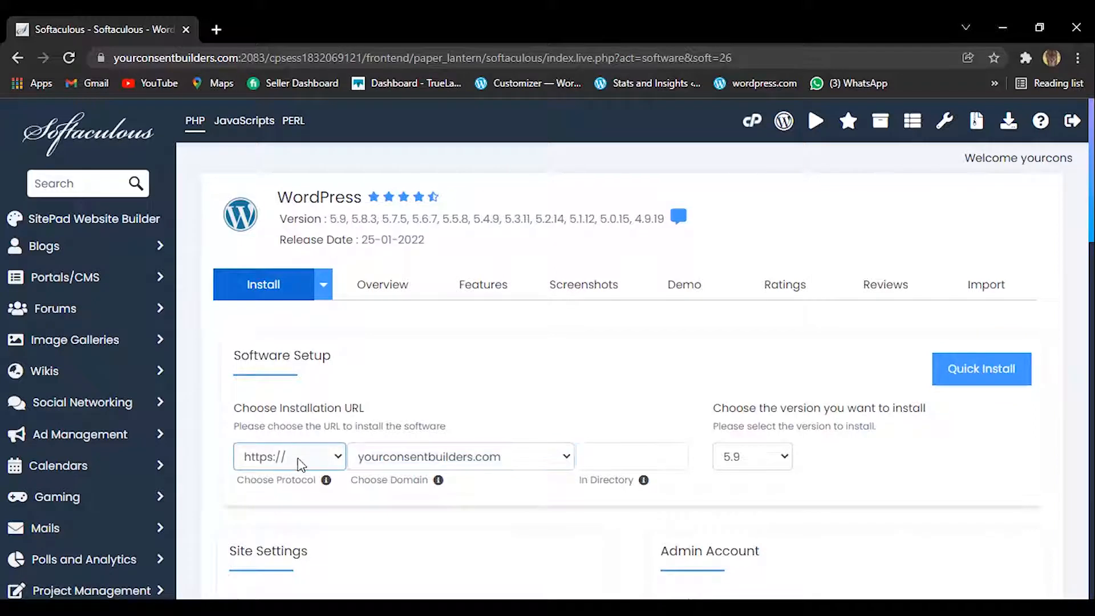
pyautogui.click(337, 459)
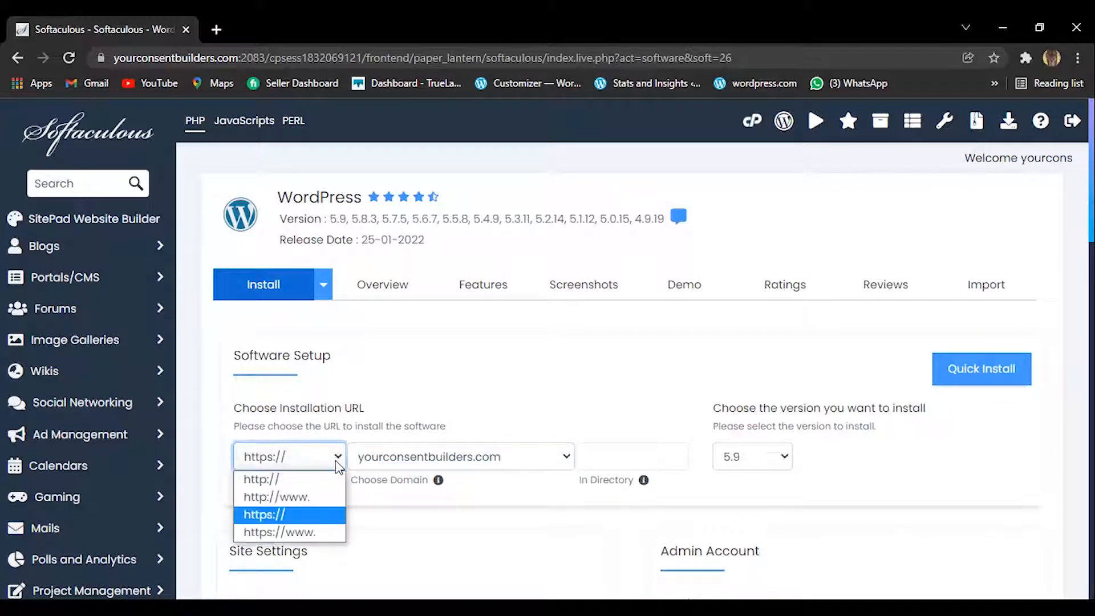
pyautogui.click(304, 533)
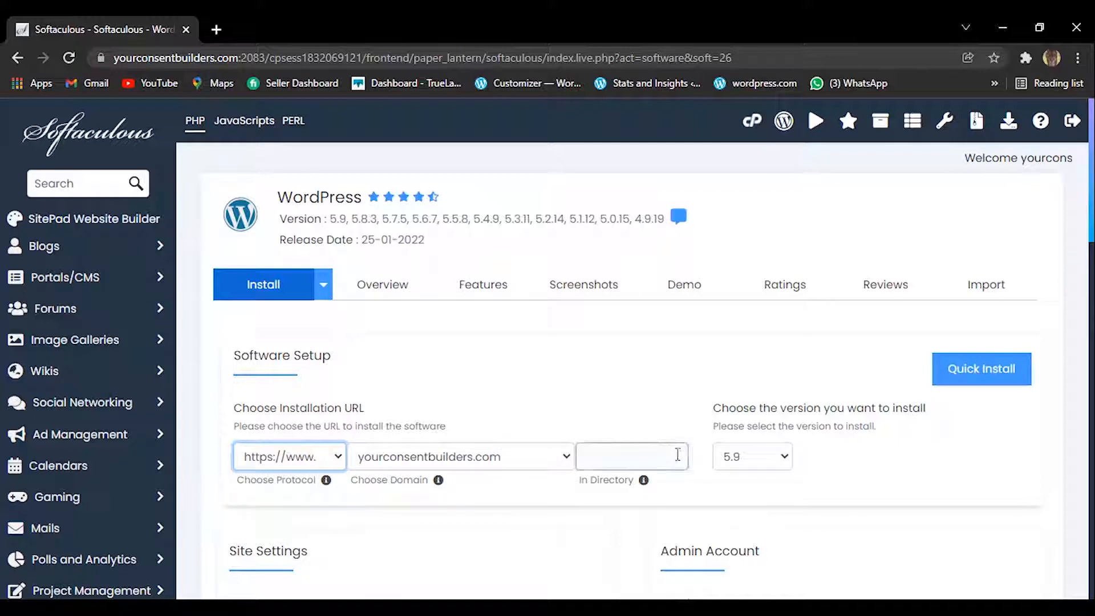
pyautogui.click(623, 462)
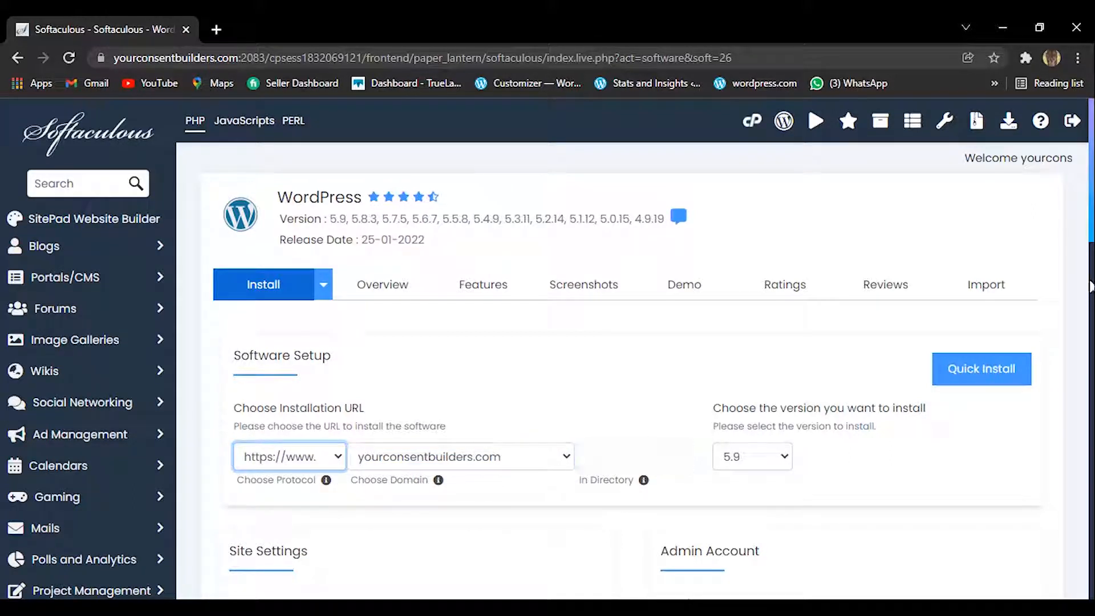
# Step: Set the site name in Site Settings to Yourconsentbuilders
pyautogui.moveTo(1090, 207); pyautogui.dragTo(1078, 318)
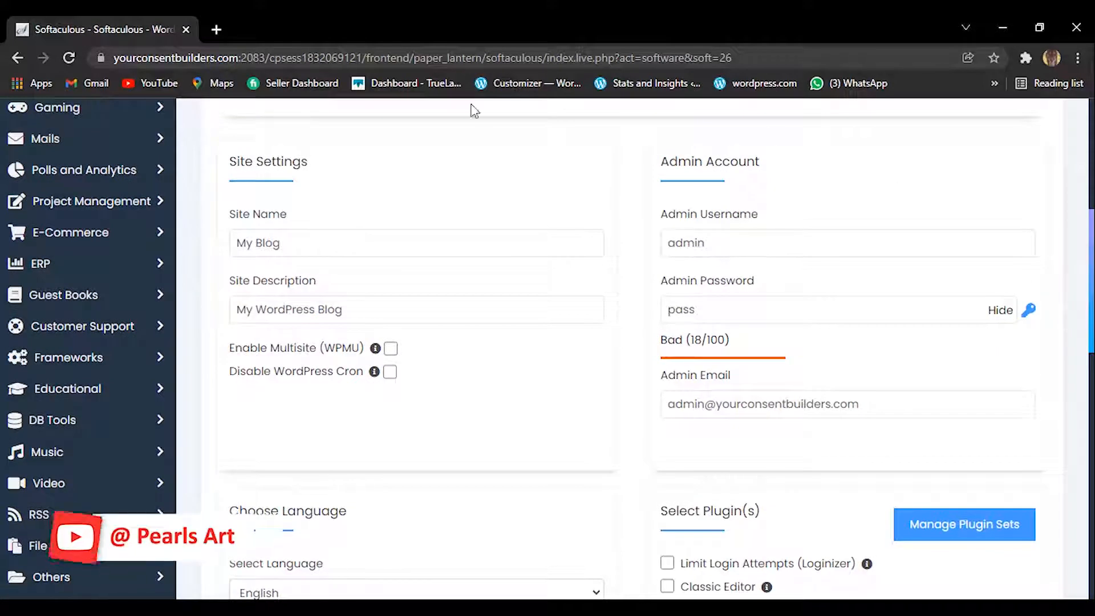
pyautogui.click(304, 240)
pyautogui.hotkey('ctrl', 'a')
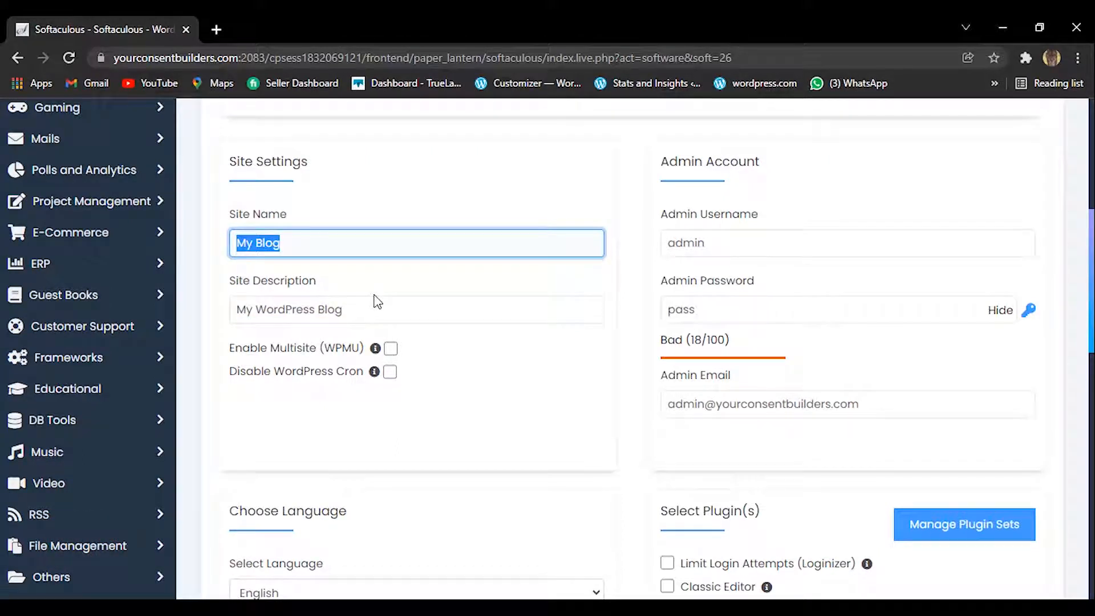
pyautogui.write('You')
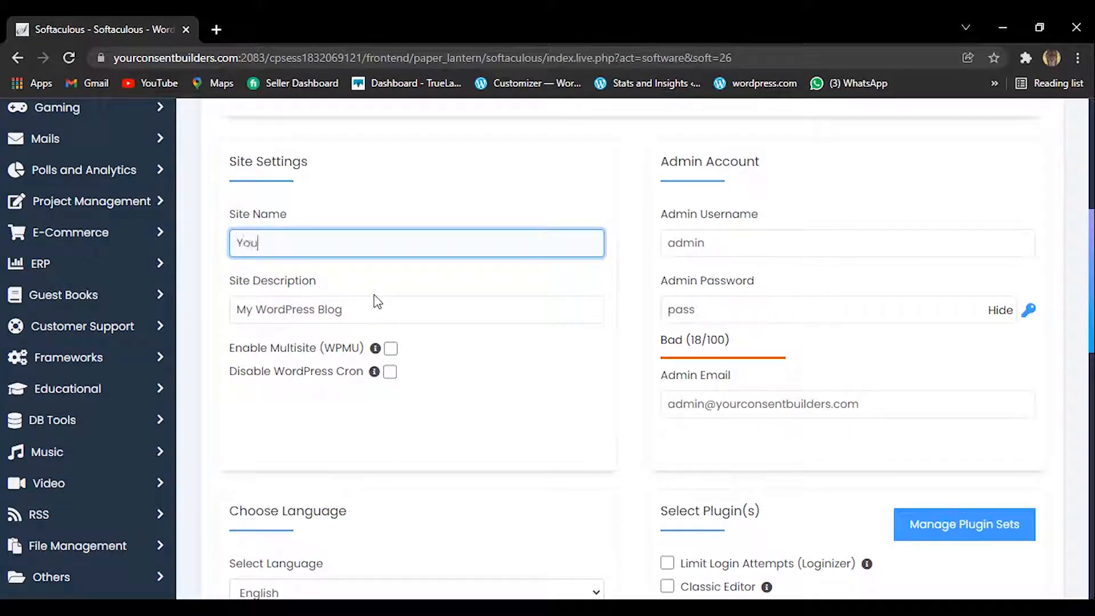
pyautogui.write('rconsentbuilders')
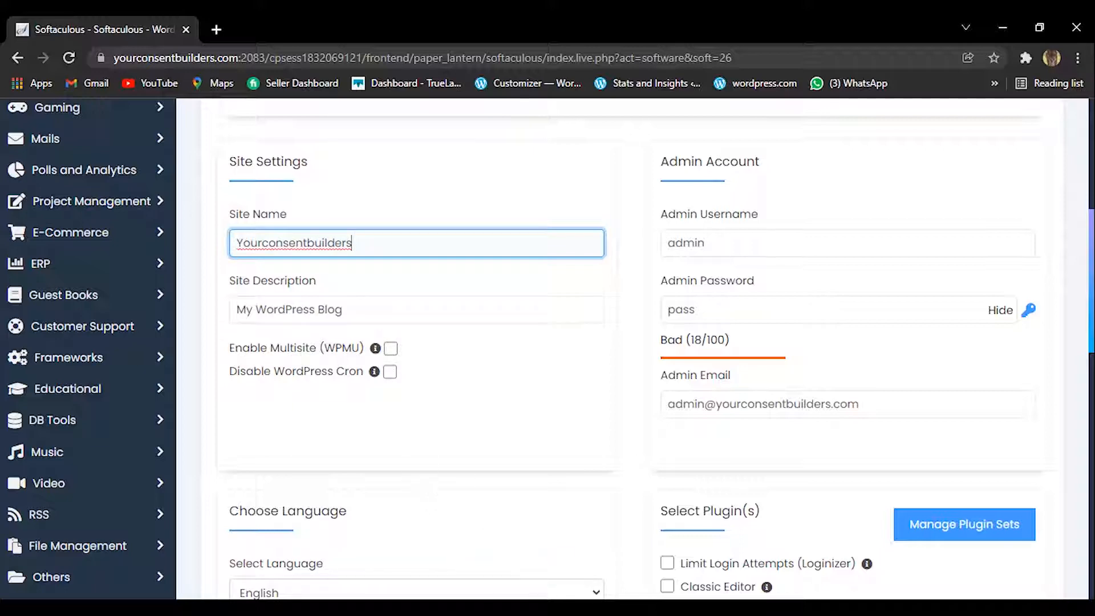
# Step: Switch to the Website Info document in Word and copy the motto "You Consent, We Build" without its full stop
pyautogui.moveTo(482, 606)
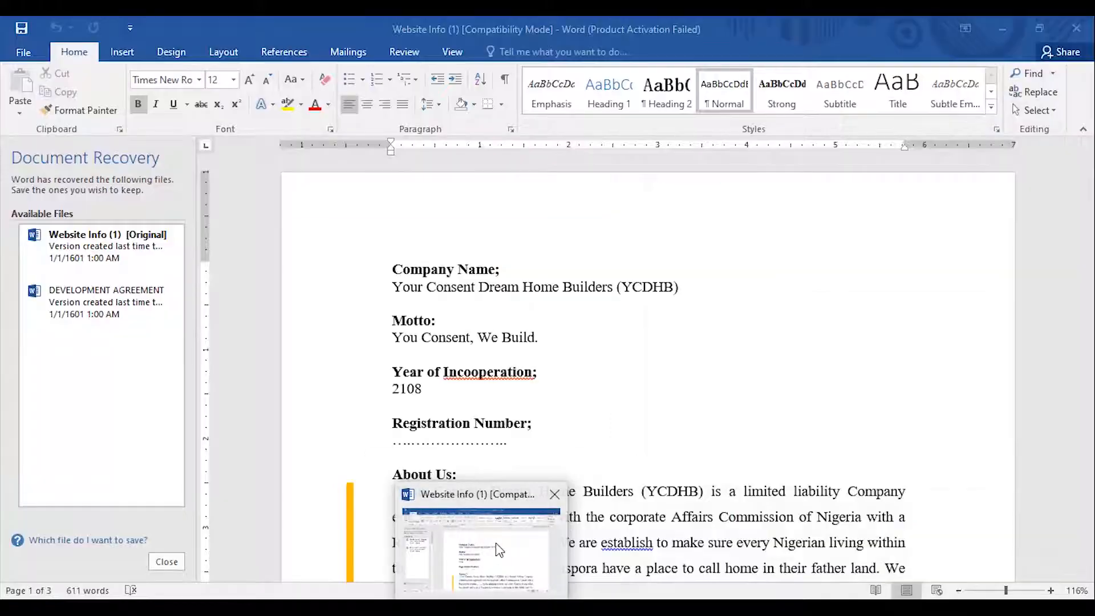
pyautogui.click(500, 549)
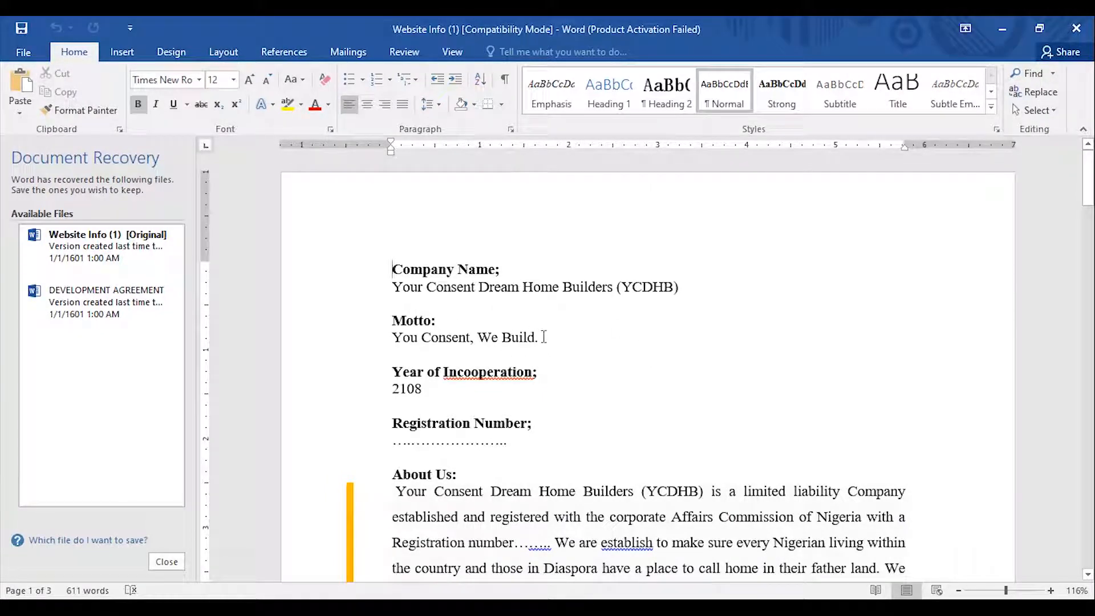
pyautogui.moveTo(536, 337); pyautogui.dragTo(393, 340)
pyautogui.rightClick(420, 346)
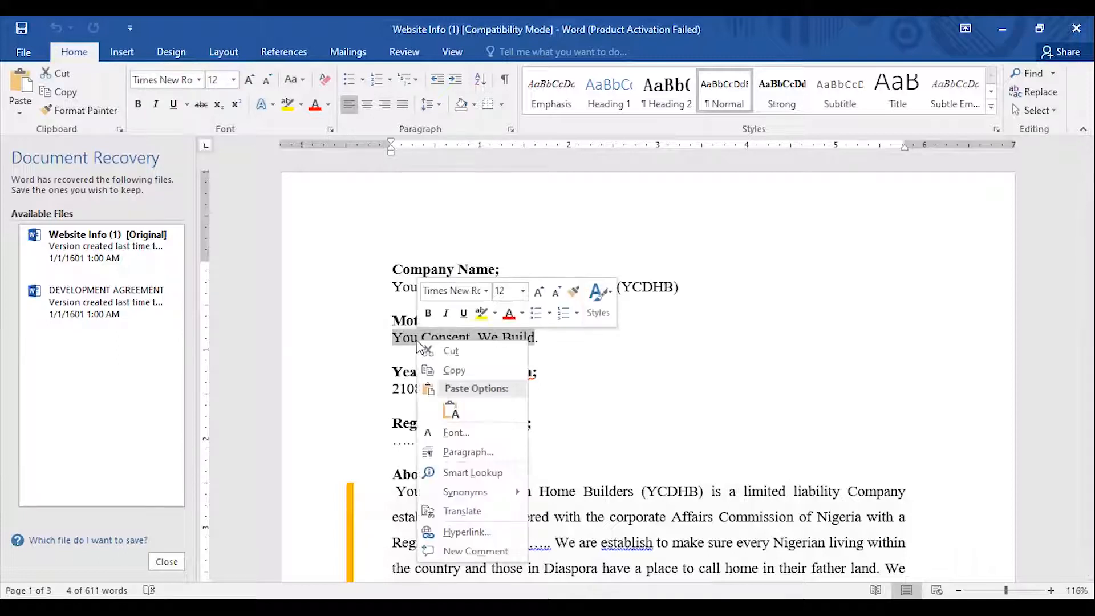
pyautogui.click(433, 370)
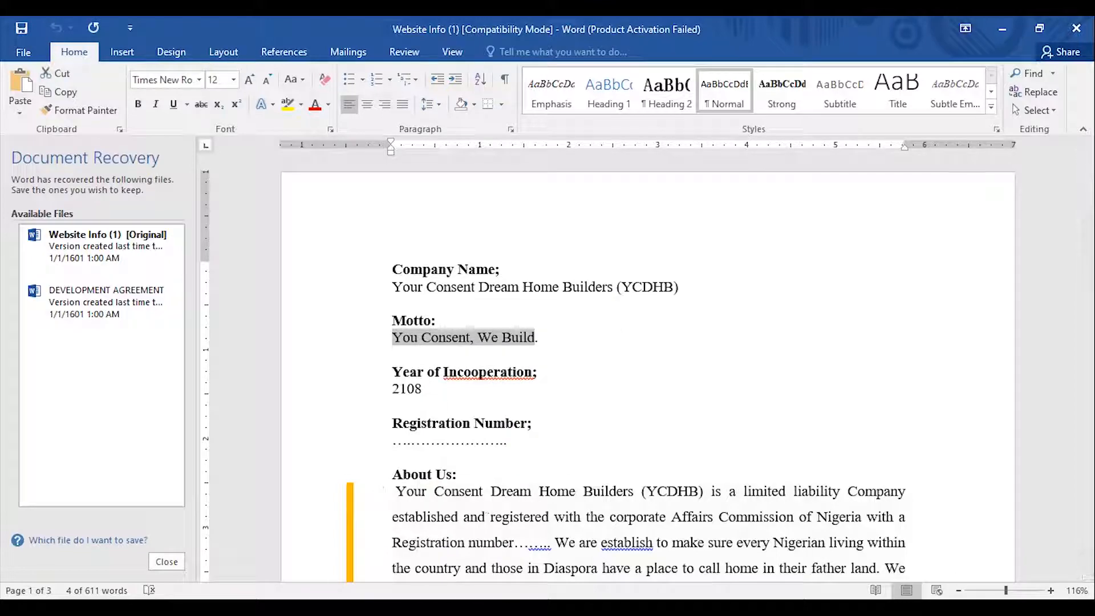
# Step: Return to the Softaculous form in Chrome and replace the site description with the copied motto "You Consent, We Build"
pyautogui.click(622, 559)
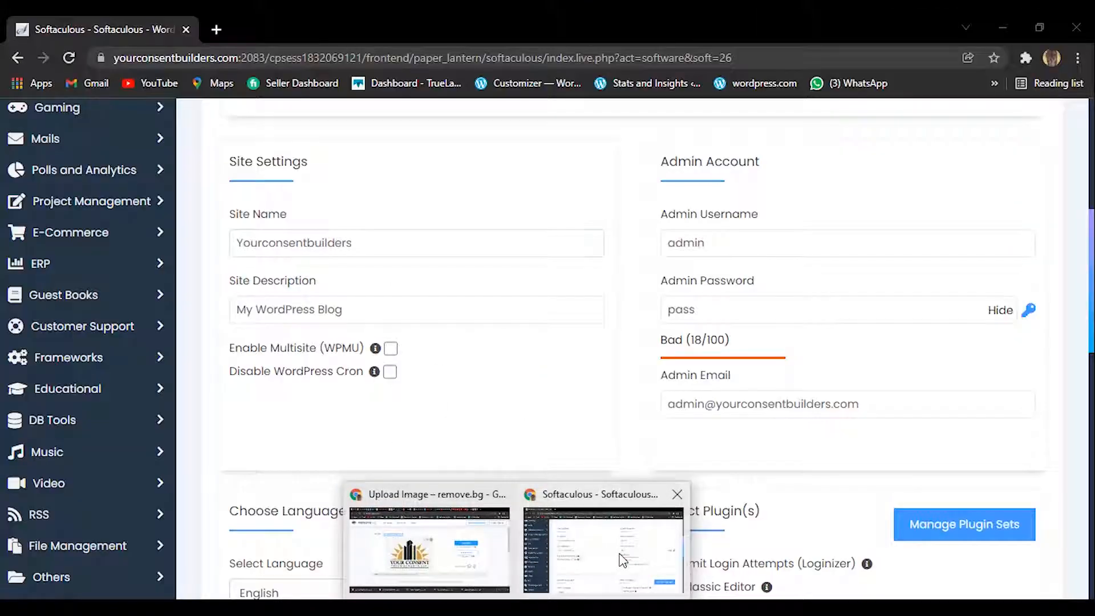
pyautogui.click(333, 315)
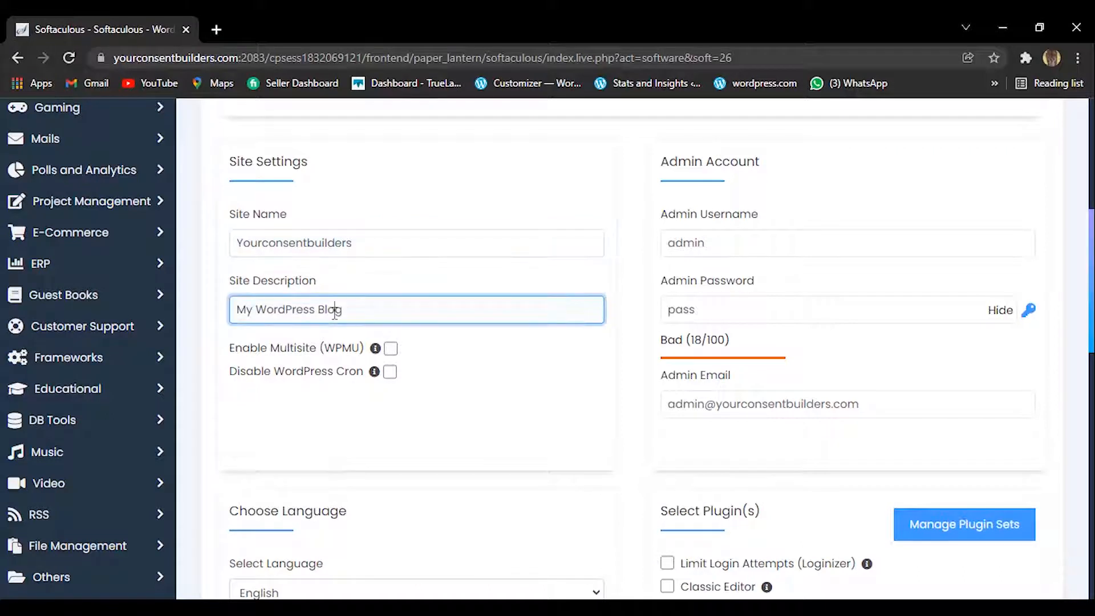
pyautogui.rightClick(334, 314)
pyautogui.click(374, 440)
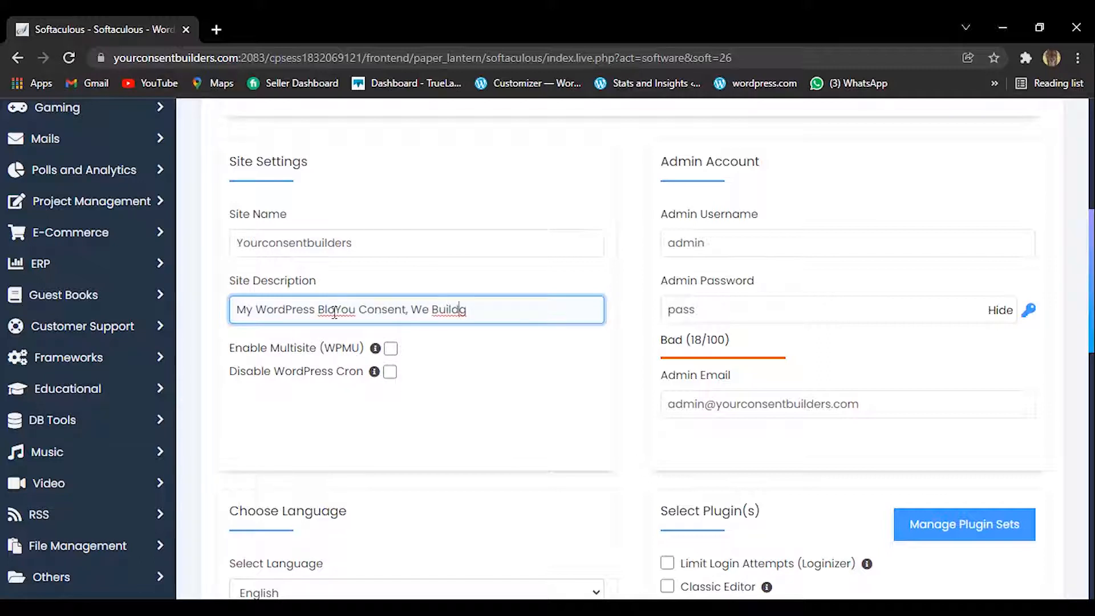
pyautogui.moveTo(334, 313); pyautogui.dragTo(201, 323)
pyautogui.press('BackSpace')
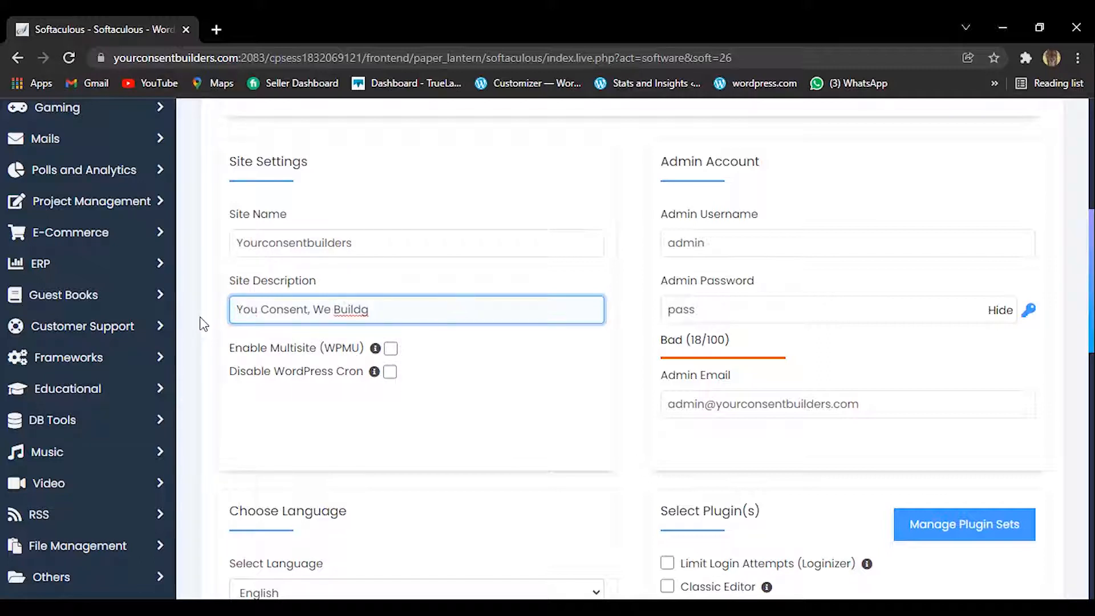
pyautogui.click(374, 309)
pyautogui.press('BackSpace')
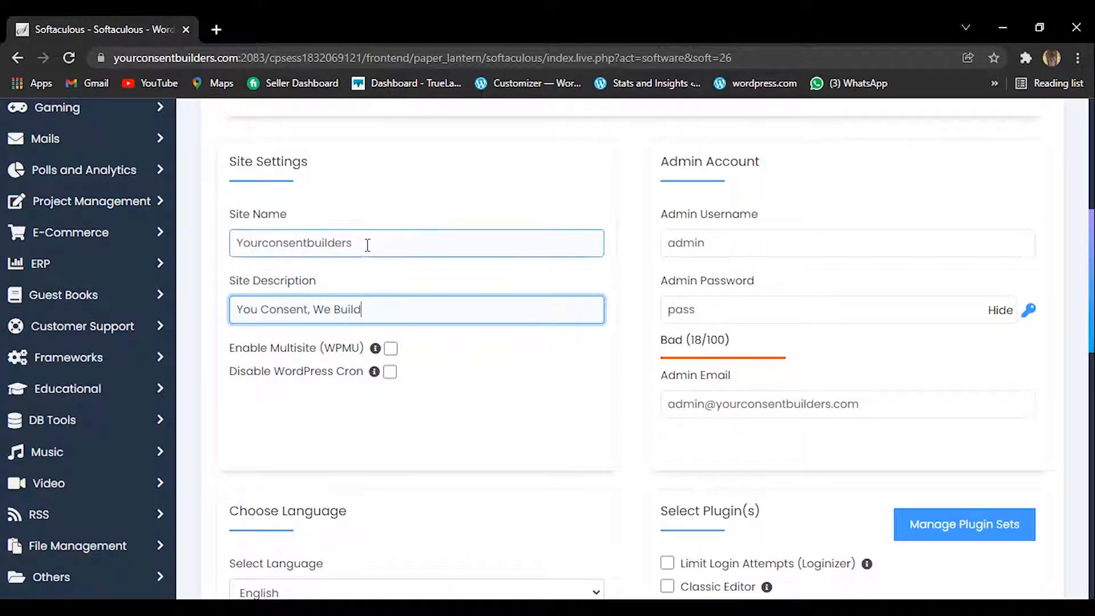
# Step: Replace the site name with "Your Consent Dream Home Builders", copied from the company name in the Website Info document in Word
pyautogui.moveTo(367, 242); pyautogui.dragTo(176, 296)
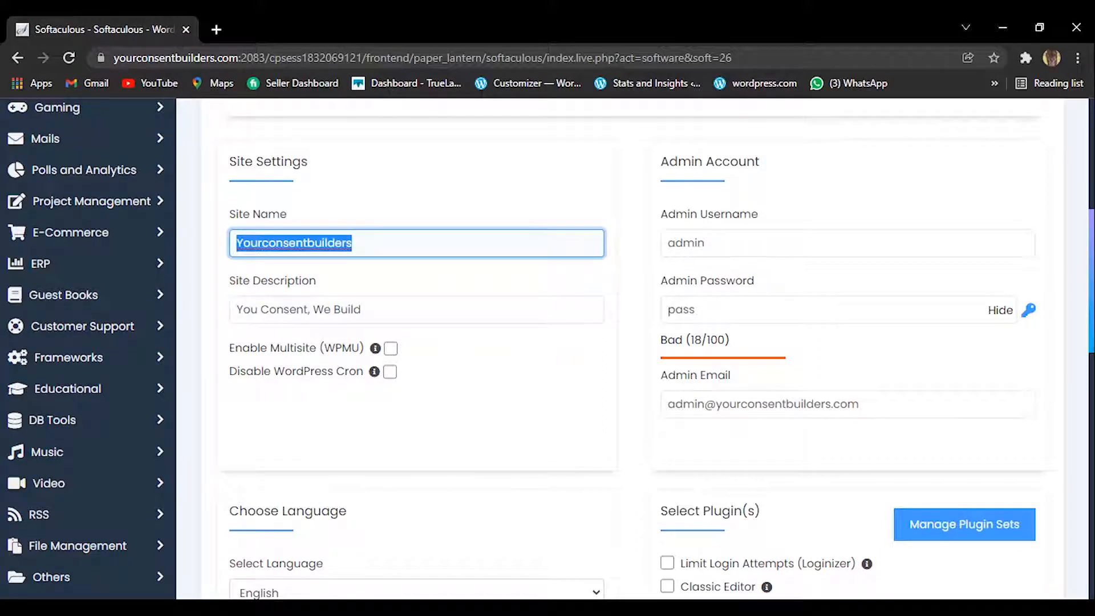
pyautogui.moveTo(516, 611)
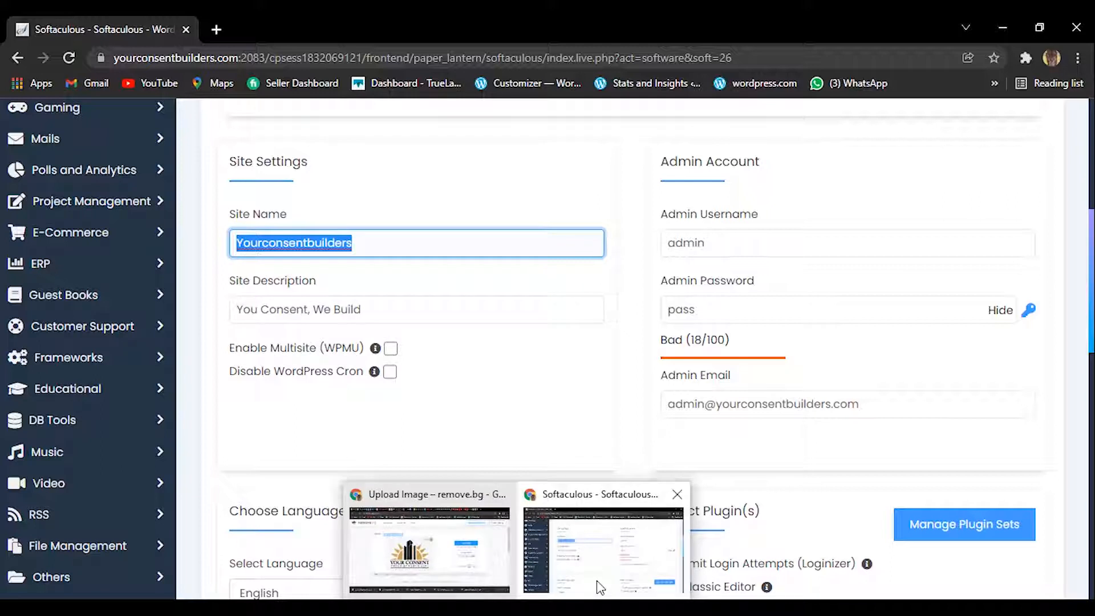
pyautogui.click(600, 588)
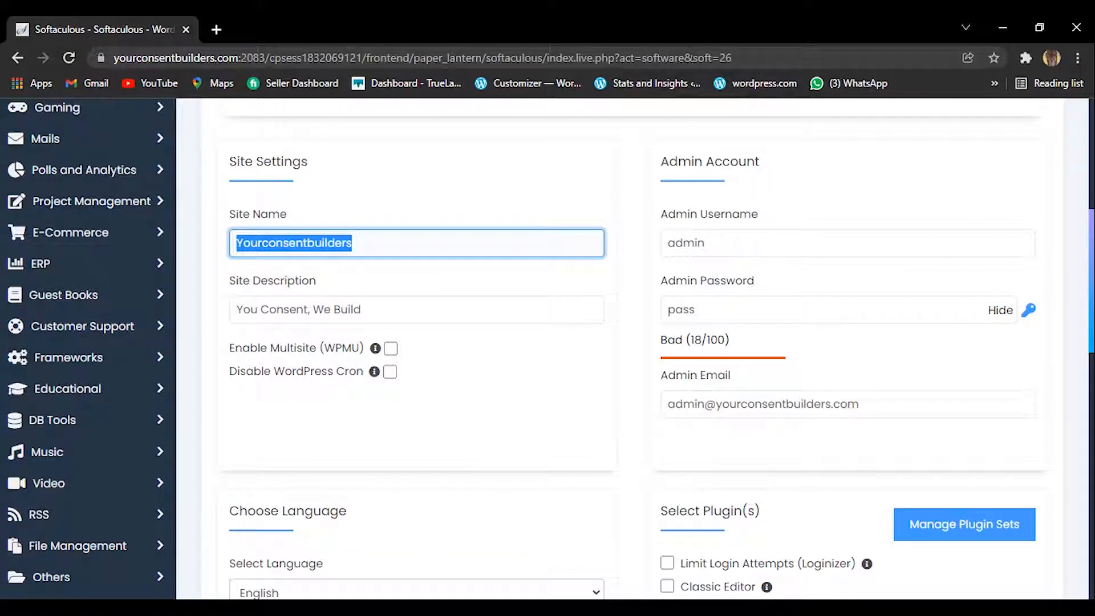
pyautogui.hotkey('alt', 'Tab')
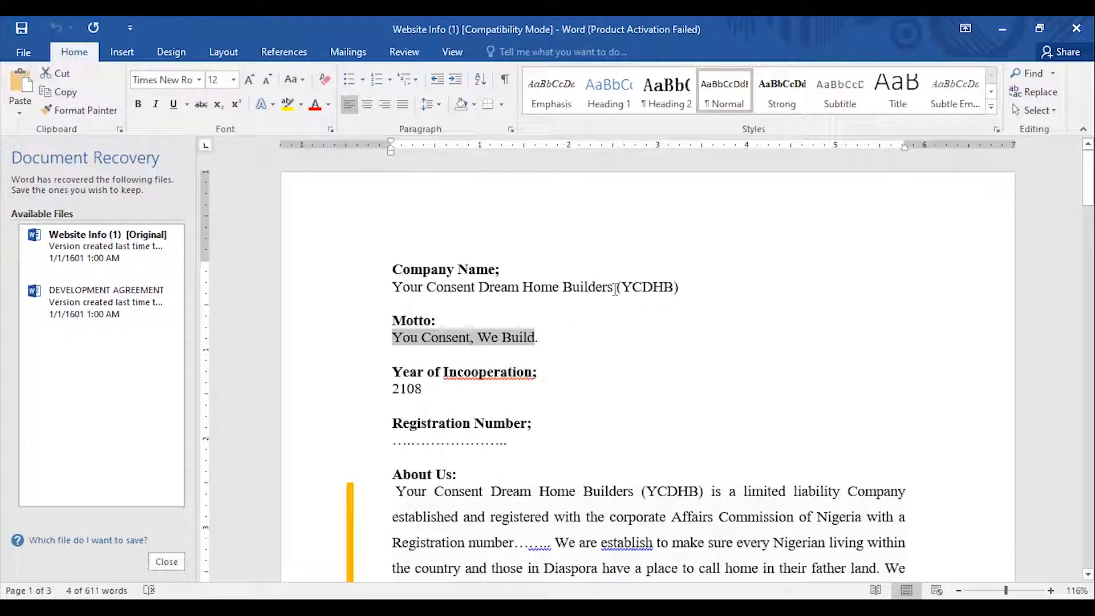
pyautogui.moveTo(616, 289); pyautogui.dragTo(408, 284)
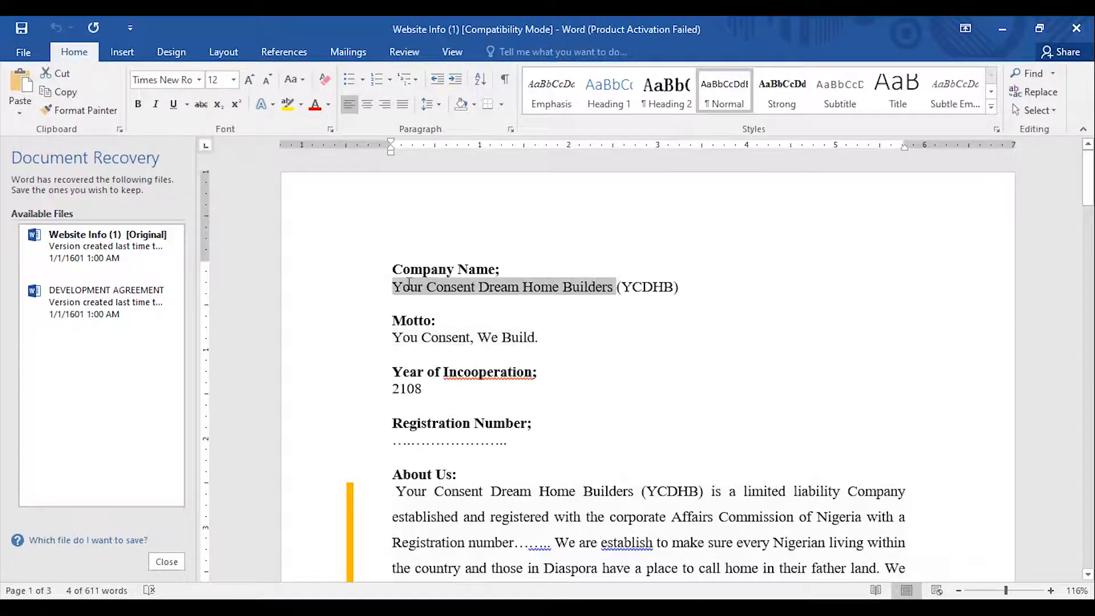
pyautogui.rightClick(408, 284)
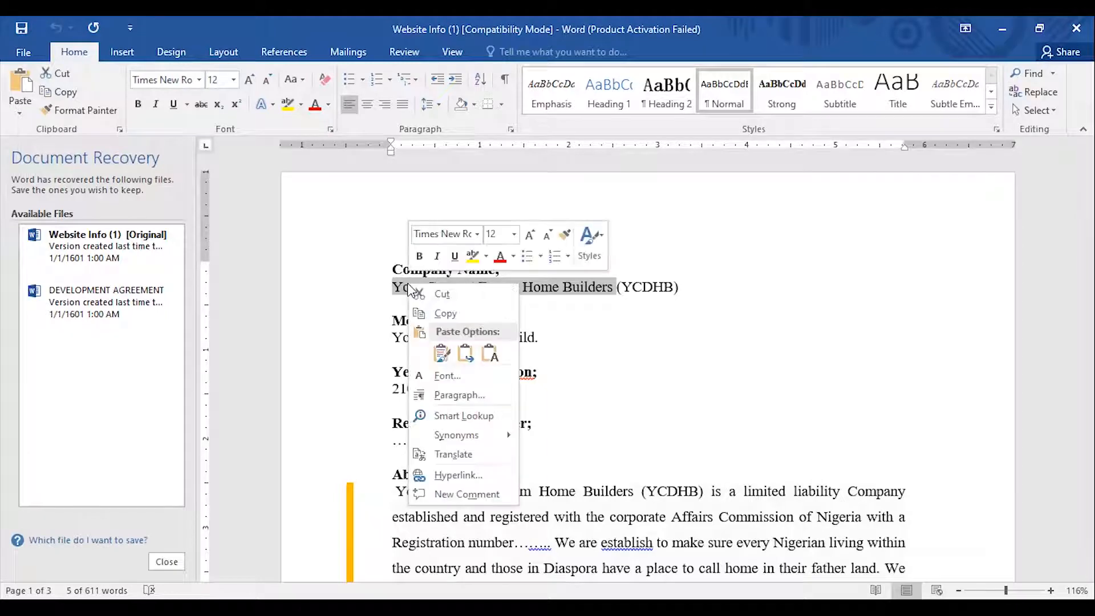
pyautogui.click(434, 315)
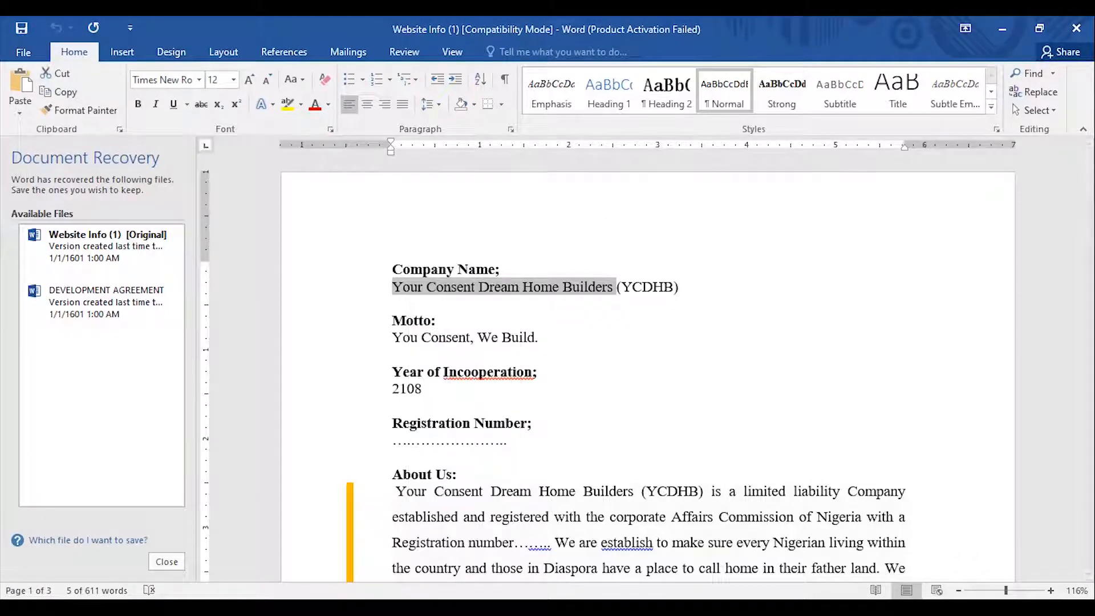
pyautogui.click(587, 560)
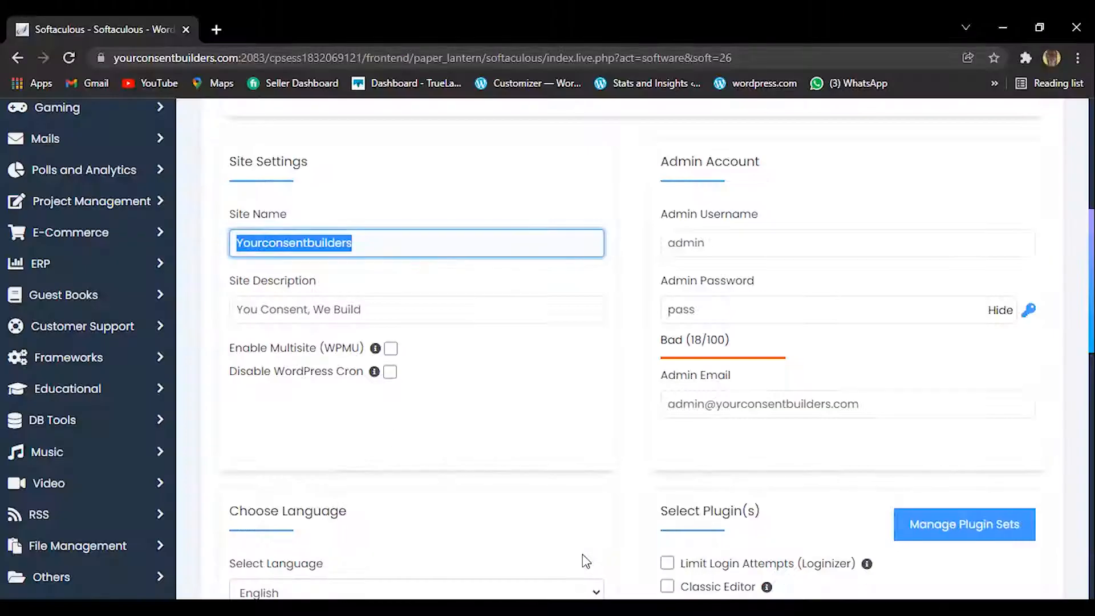
pyautogui.rightClick(367, 243)
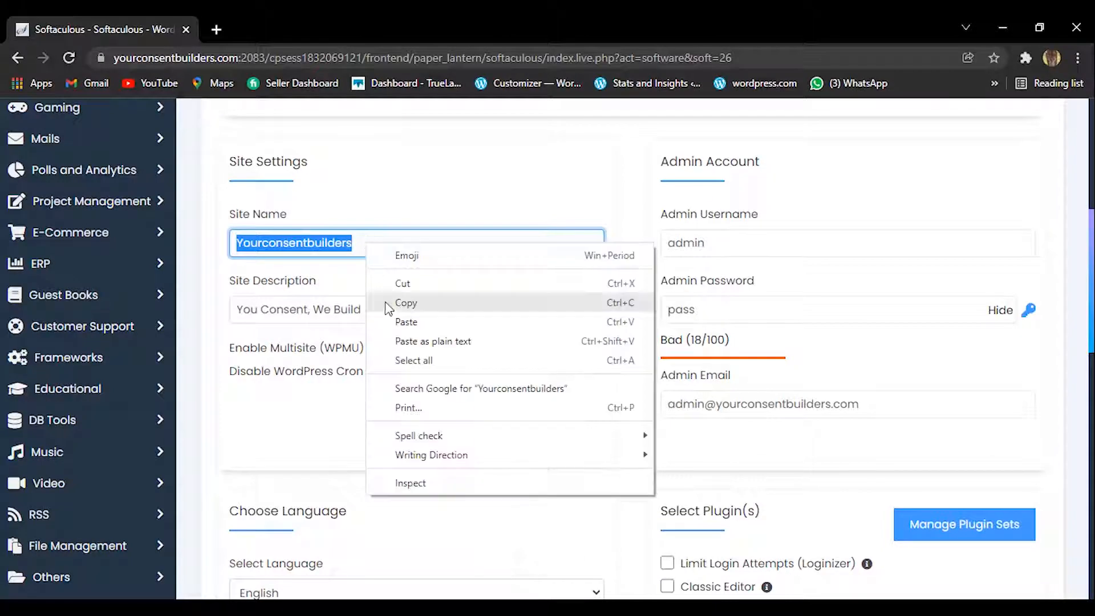
pyautogui.click(387, 320)
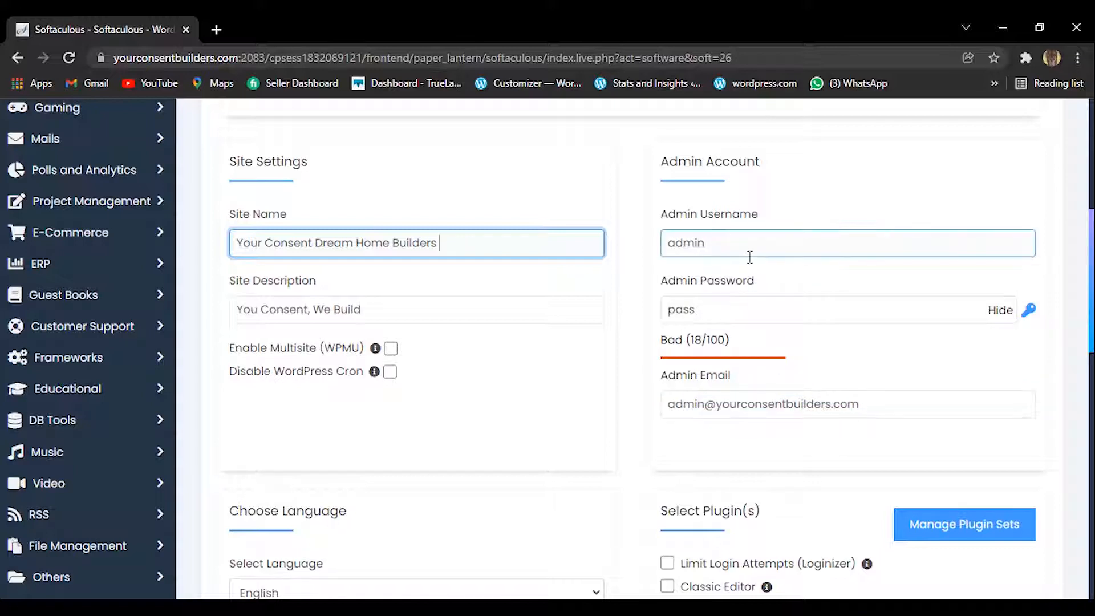
# Step: Replace the admin password with the one taken from the credentials text file, masked, and submit the installation form
pyautogui.click(747, 313)
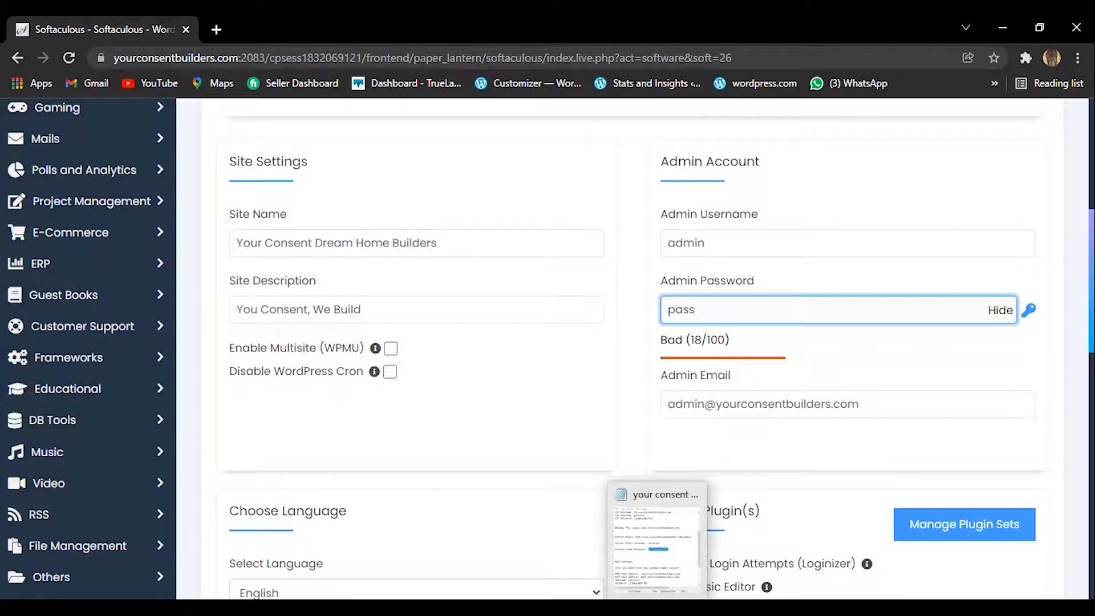
pyautogui.click(656, 559)
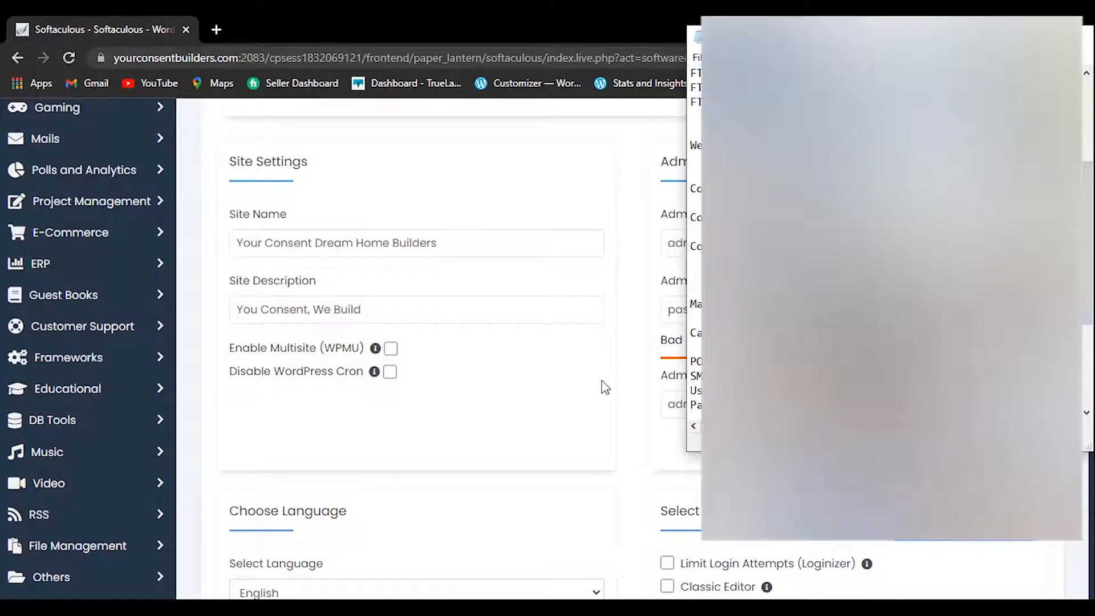
pyautogui.click(735, 313)
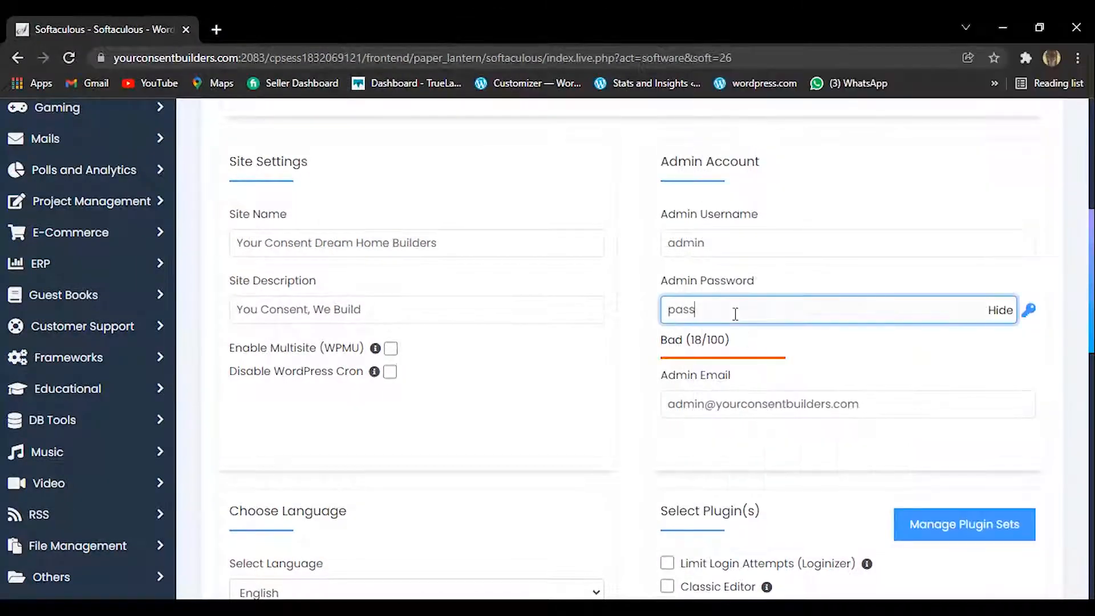
pyautogui.rightClick(735, 313)
pyautogui.moveTo(735, 313); pyautogui.dragTo(658, 314)
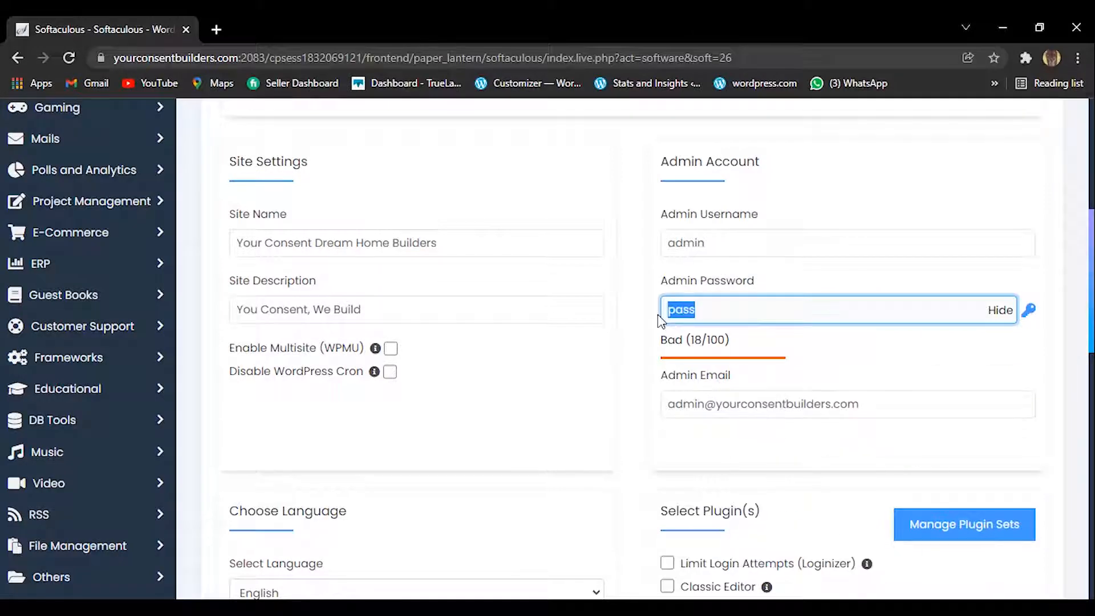
pyautogui.rightClick(675, 312)
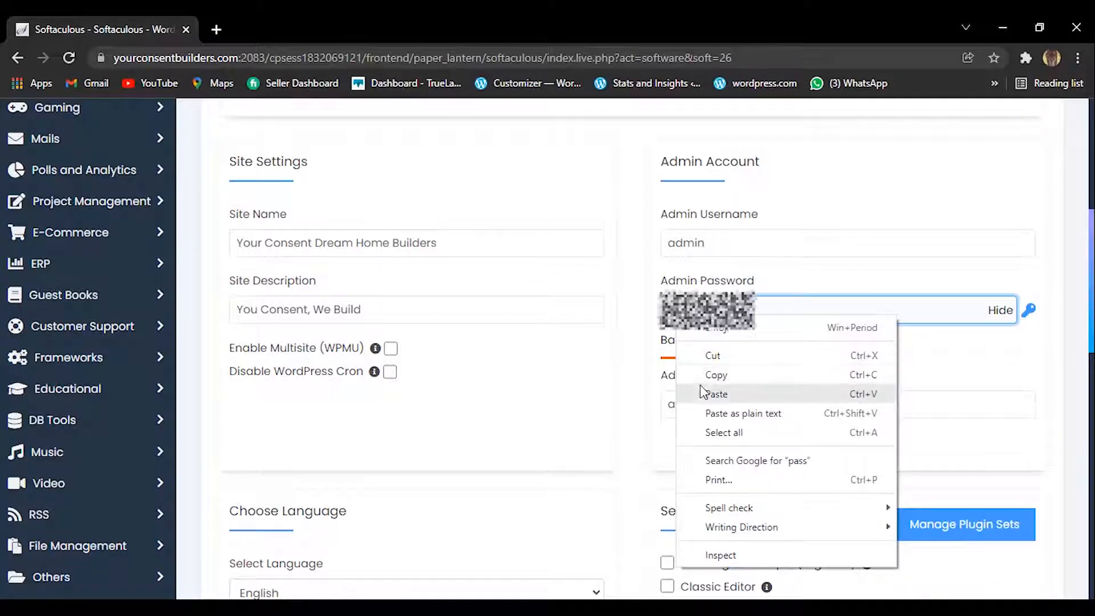
pyautogui.click(713, 394)
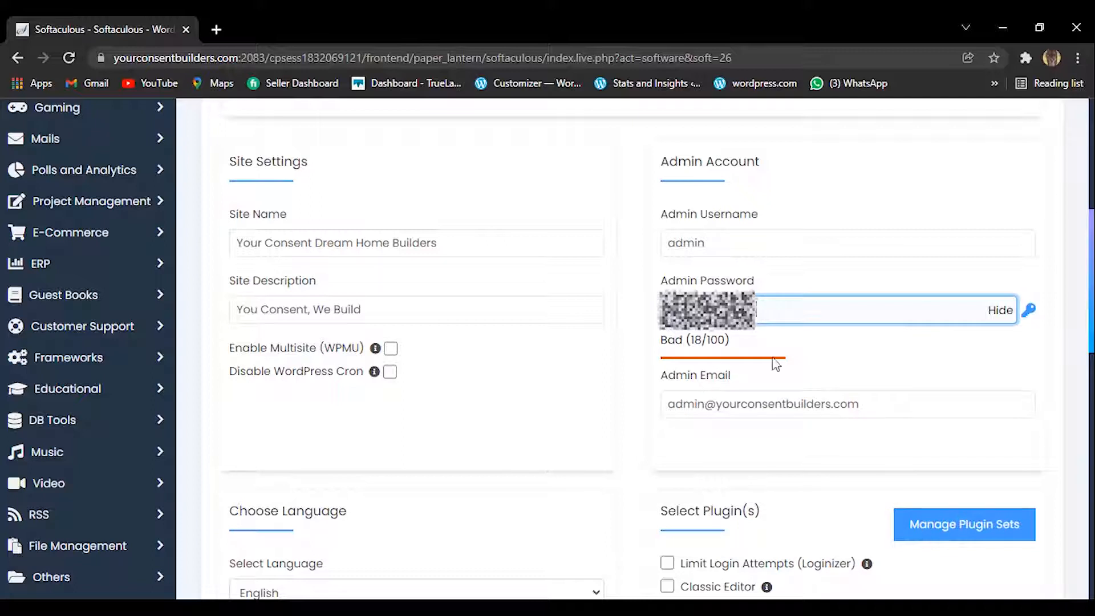
pyautogui.click(1001, 311)
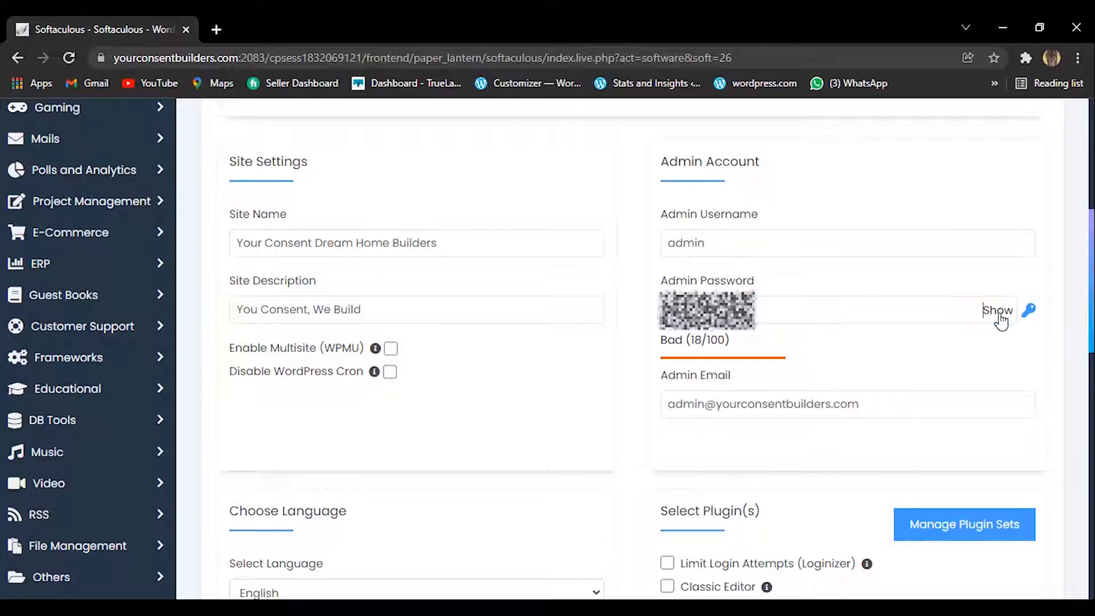
pyautogui.click(851, 322)
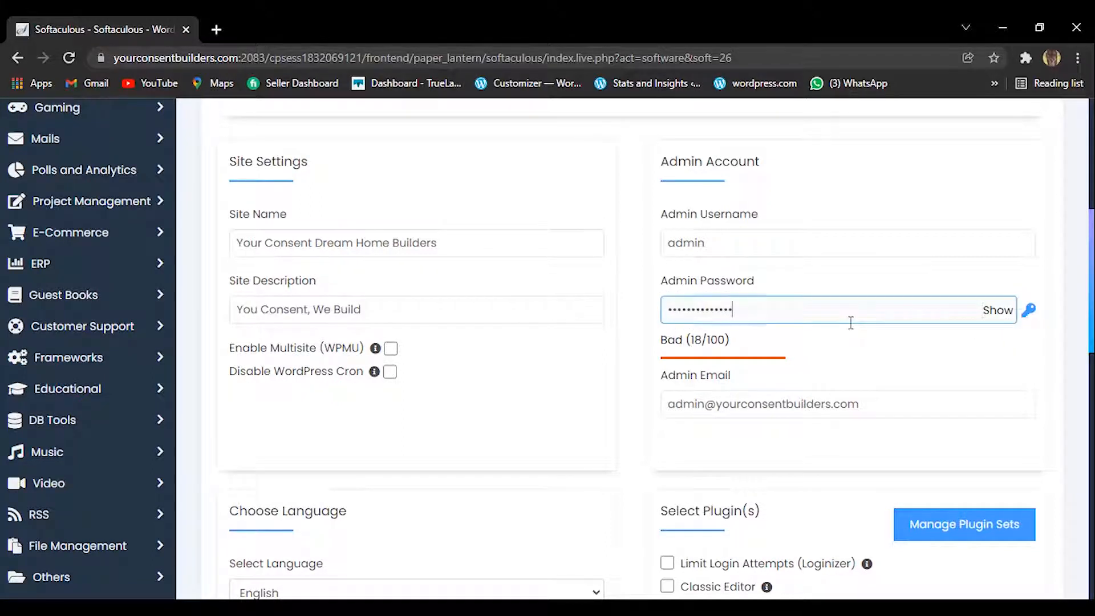
pyautogui.press('Return')
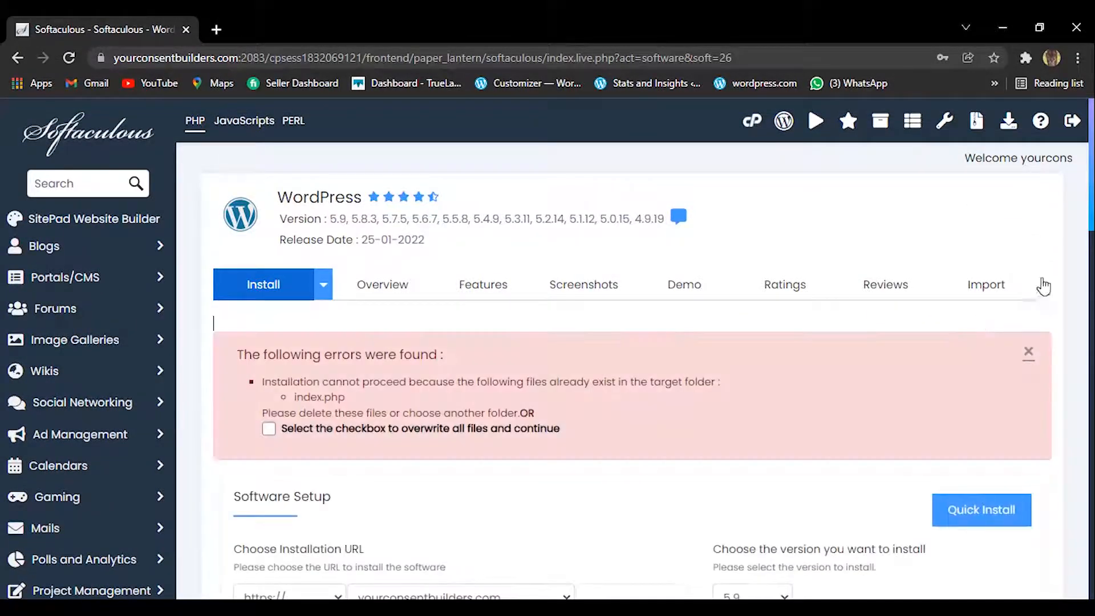
# Step: Review the installation error and form, and choose to overwrite all existing files in the target folder and continue
pyautogui.scroll(-8, 1092, 214)
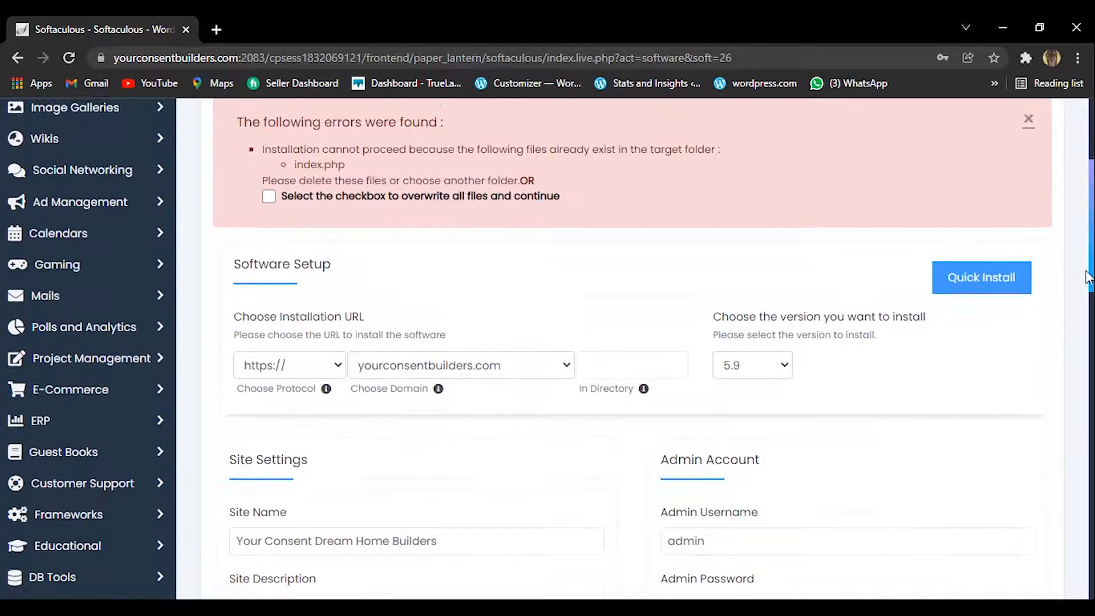
pyautogui.scroll(-3, 627, 348)
pyautogui.scroll(1, 627, 348)
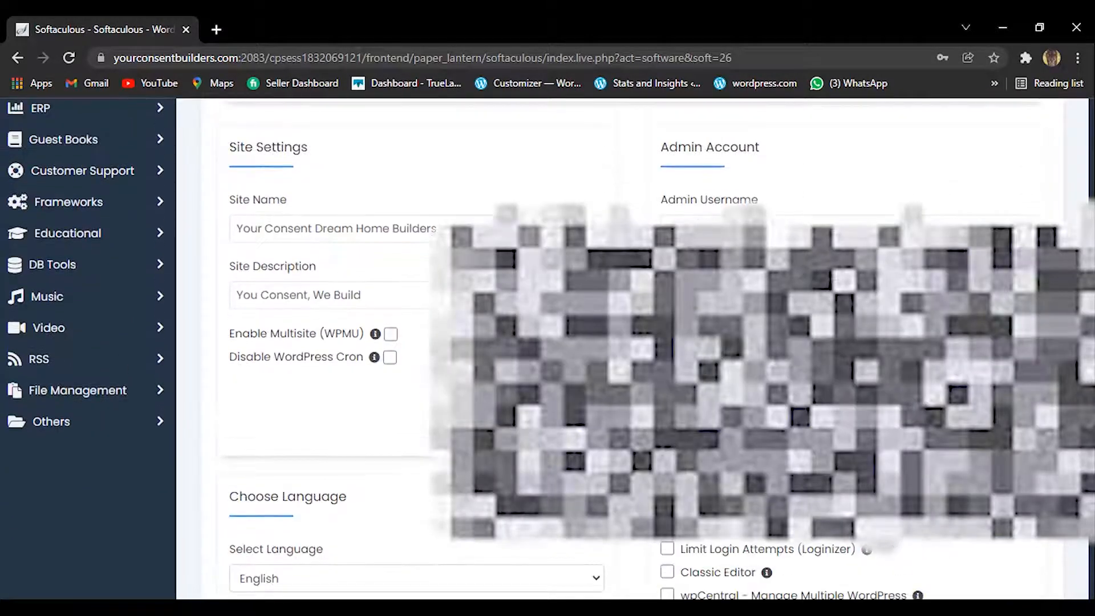
pyautogui.scroll(-2, 628, 348)
pyautogui.scroll(-4, 627, 348)
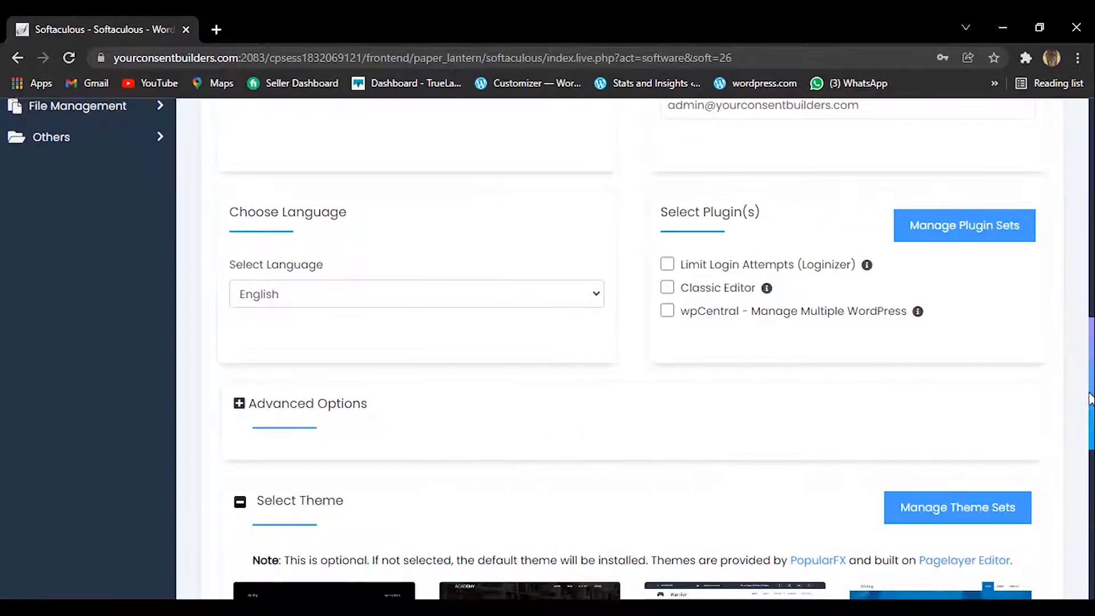
pyautogui.moveTo(1091, 398); pyautogui.dragTo(1078, 224)
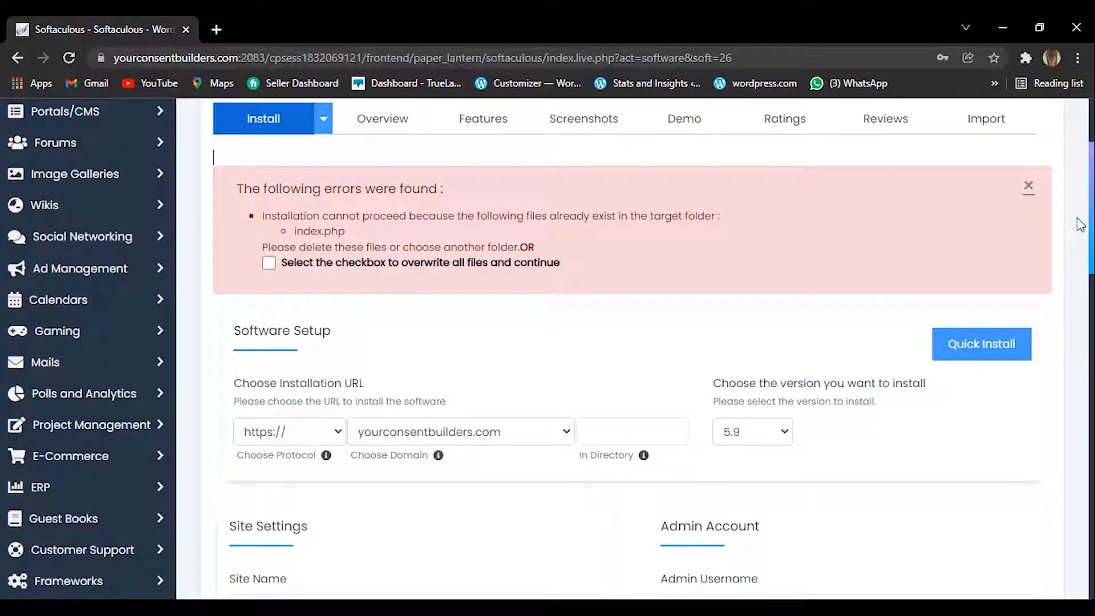
pyautogui.moveTo(1091, 223)
pyautogui.mouseDown()
pyautogui.moveTo(1091, 255)
pyautogui.moveTo(1092, 243)
pyautogui.mouseUp()
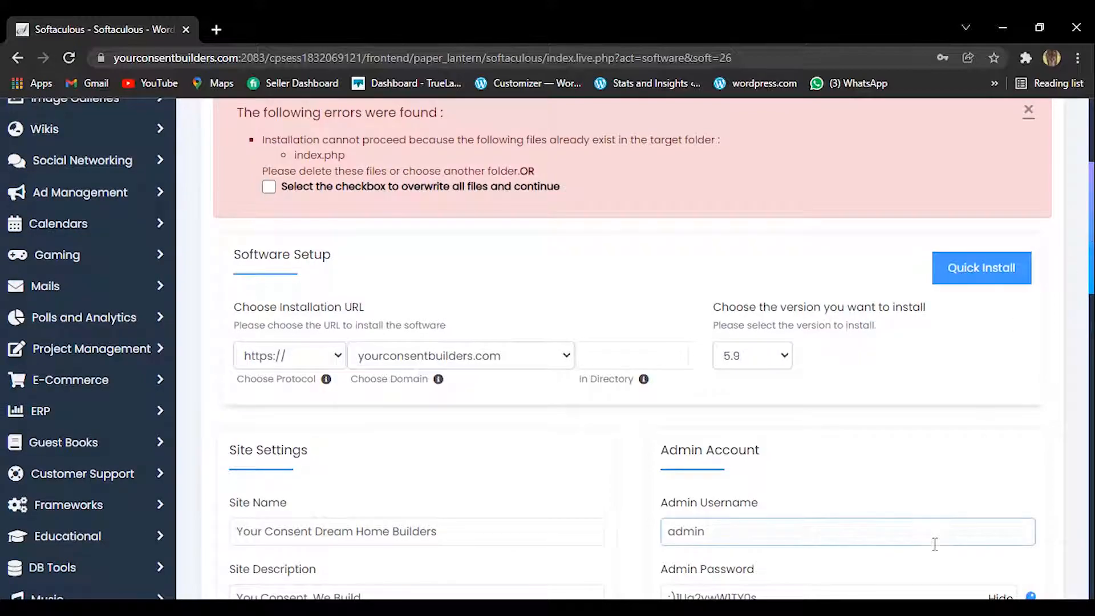
pyautogui.moveTo(907, 607)
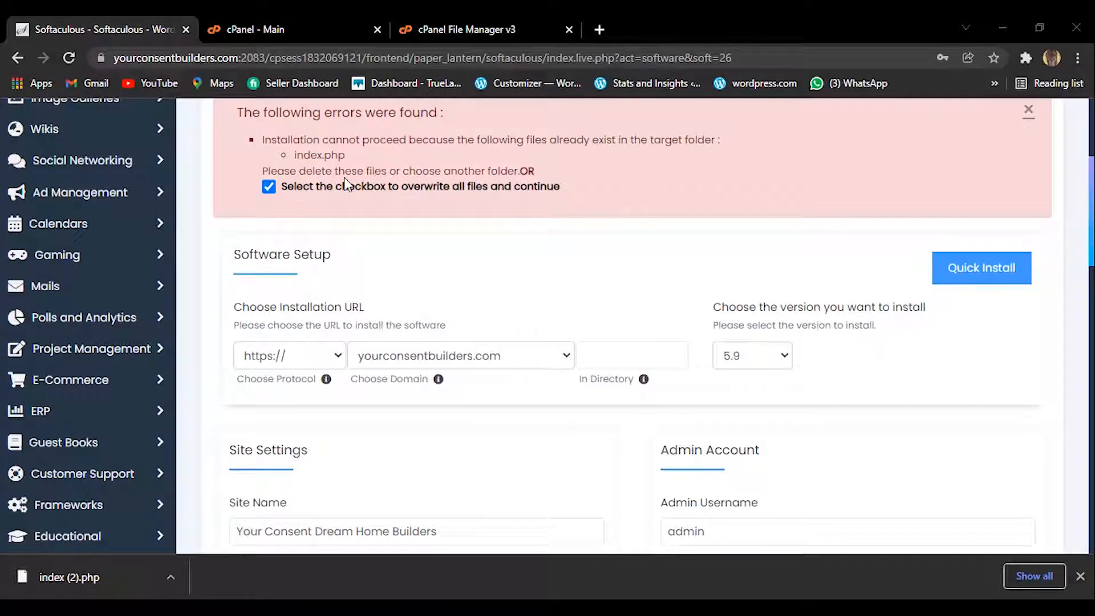
pyautogui.click(269, 190)
pyautogui.click(269, 190)
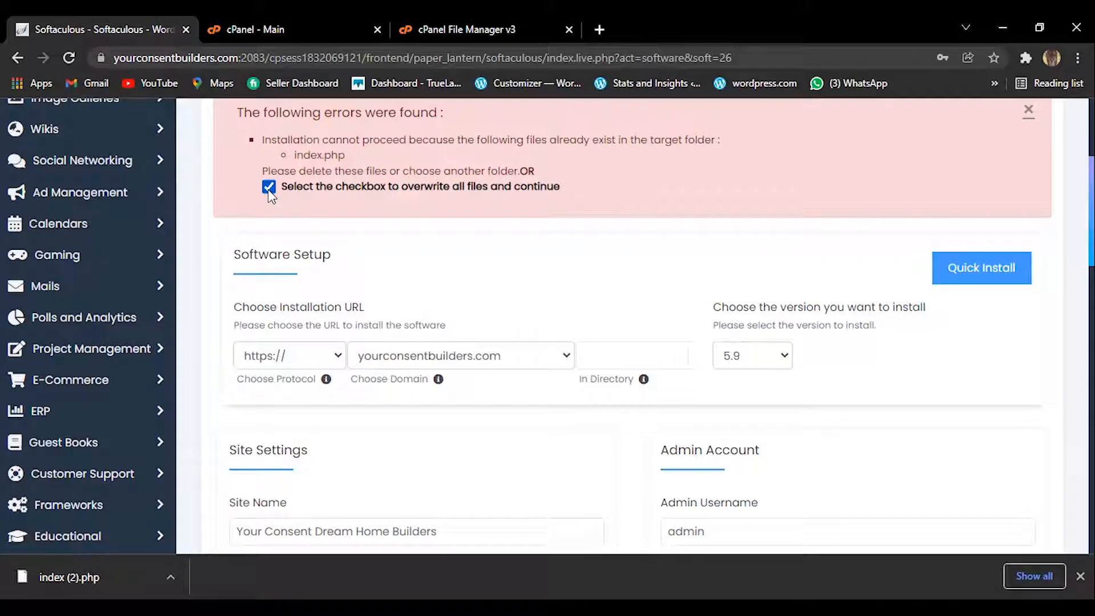
# Step: Load yourconsentbuilders.com in a new browser tab, look over its current home page and dismiss the downloads bar
pyautogui.click(599, 30)
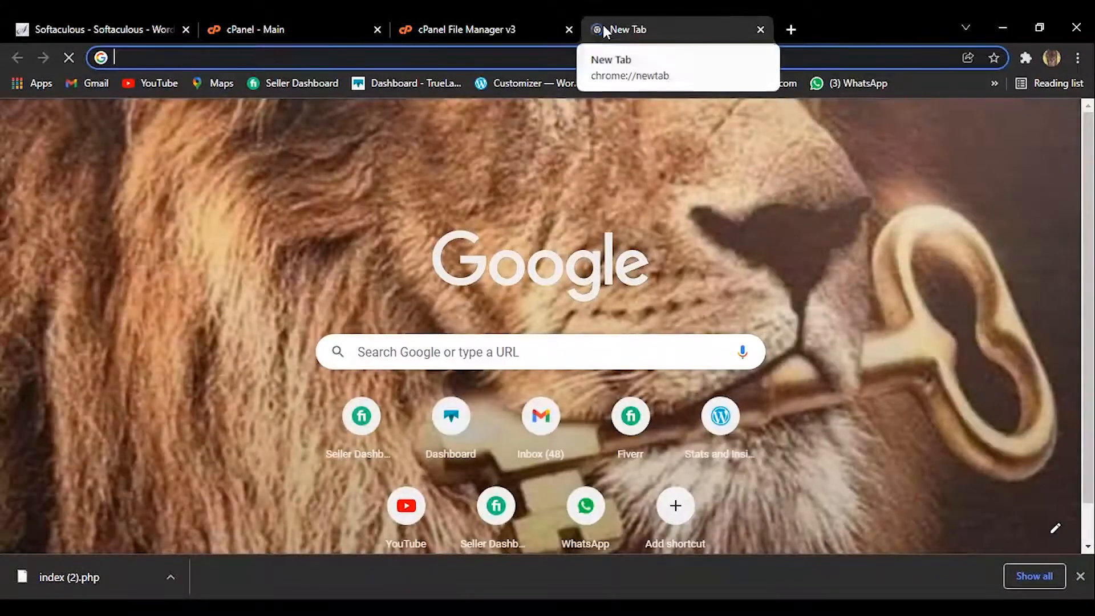
pyautogui.write('your')
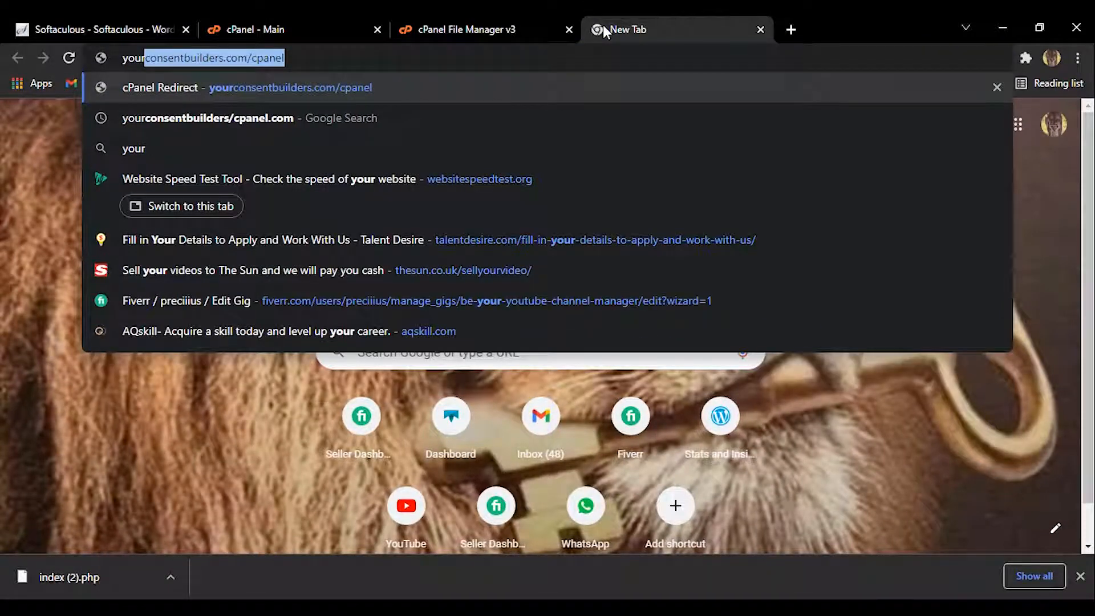
pyautogui.write('sent')
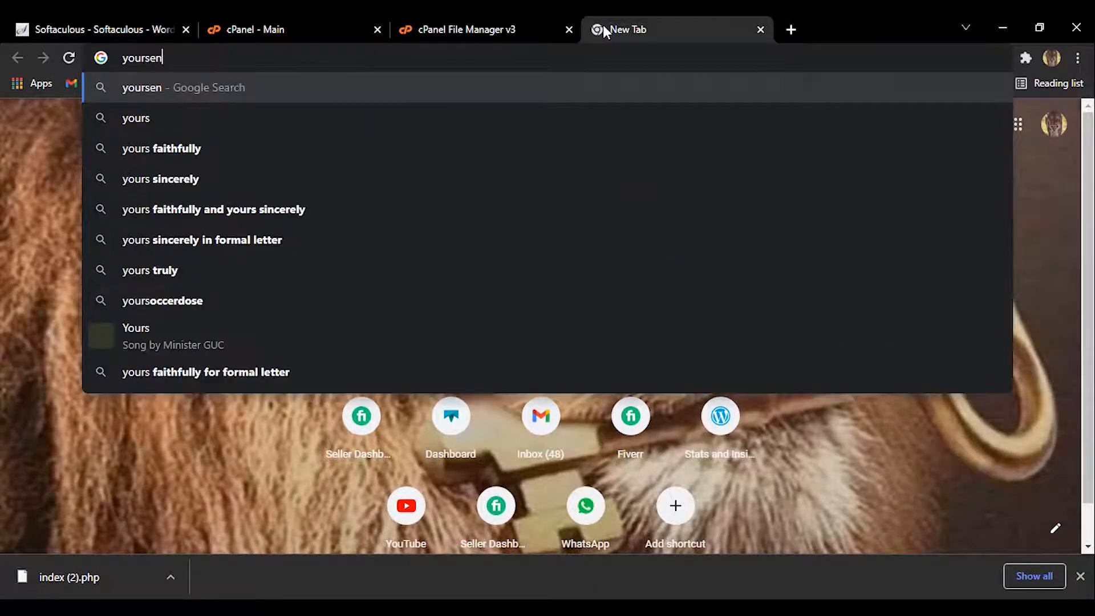
pyautogui.press('BackSpace')
pyautogui.press('BackSpace')
pyautogui.press('BackSpace')
pyautogui.press('BackSpace')
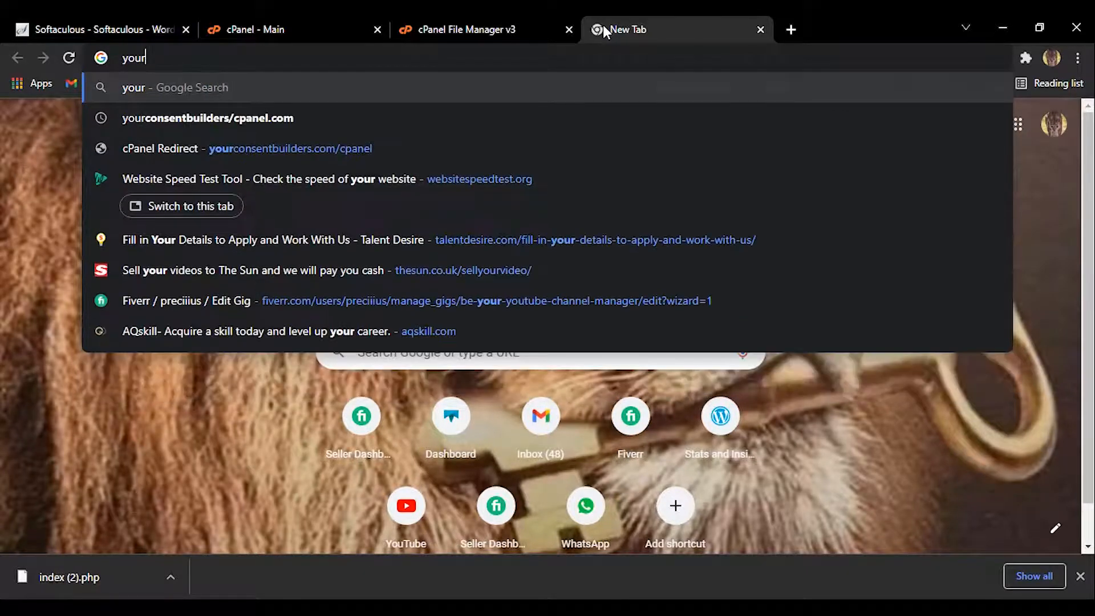
pyautogui.write('consent')
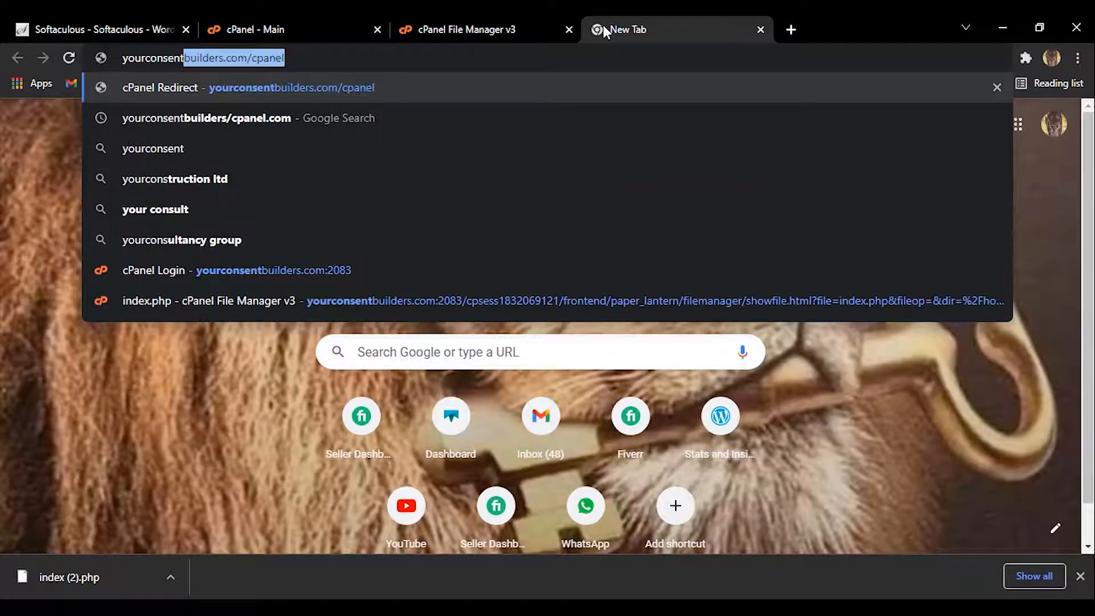
pyautogui.write('buil')
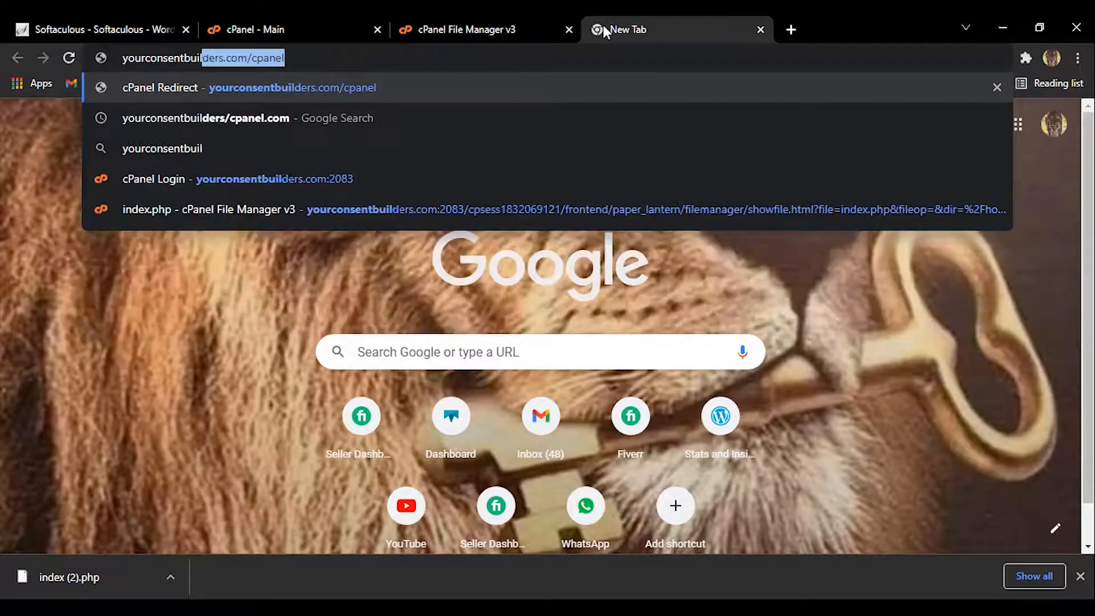
pyautogui.write('ders.vom')
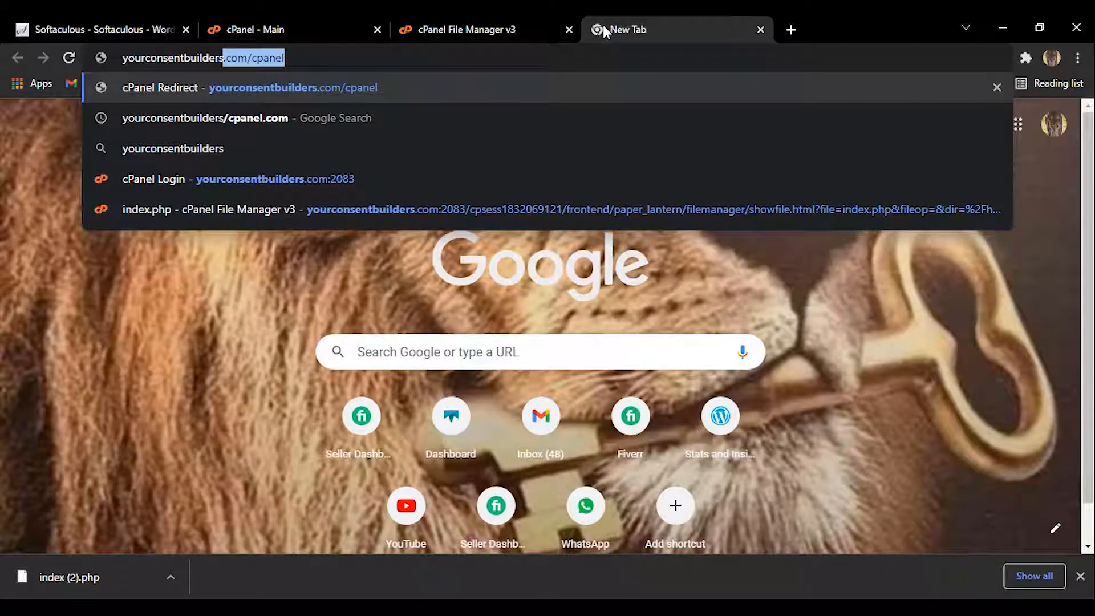
pyautogui.press('BackSpace')
pyautogui.press('BackSpace')
pyautogui.press('BackSpace')
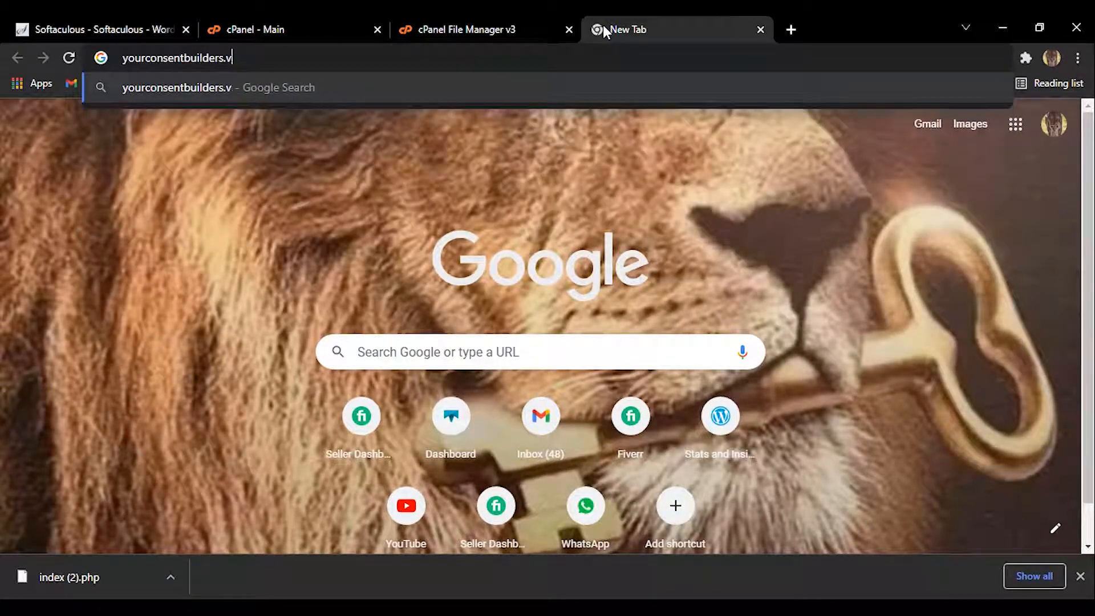
pyautogui.write('com')
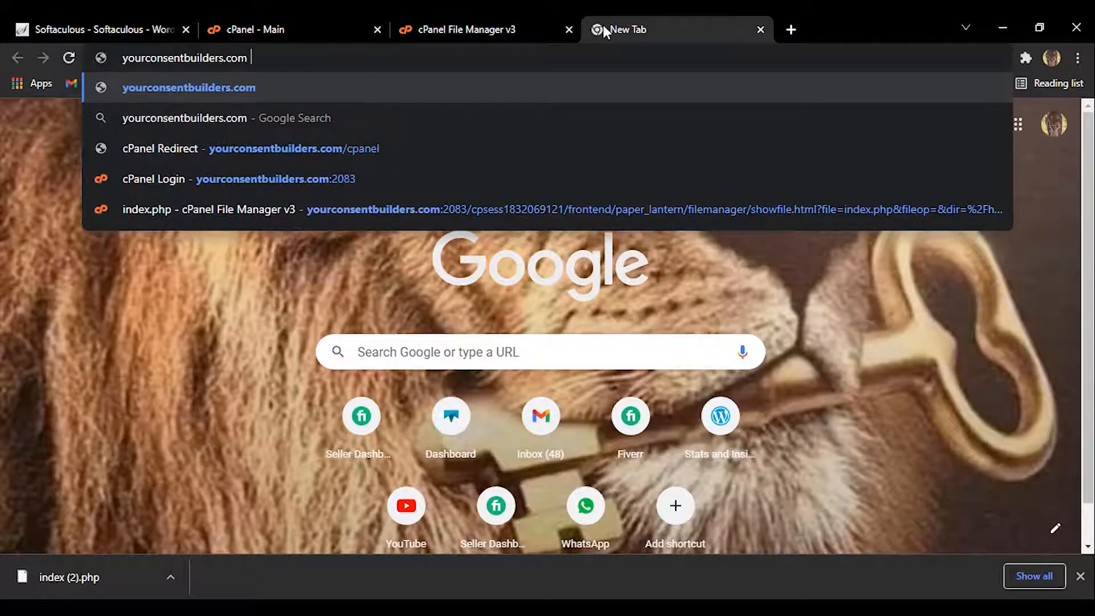
pyautogui.press('Return')
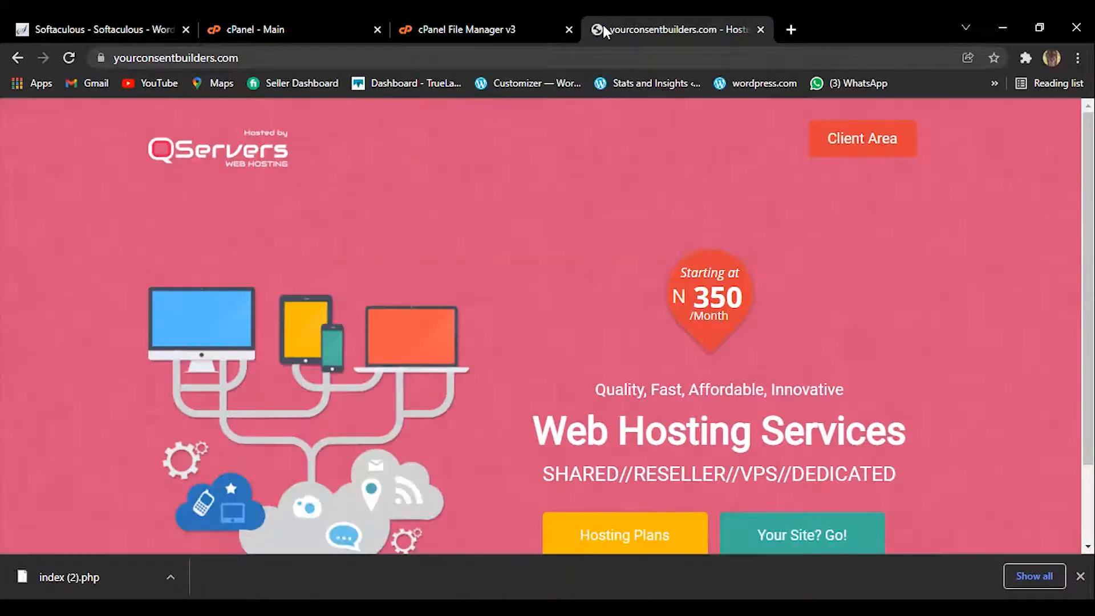
pyautogui.scroll(-1, 621, 328)
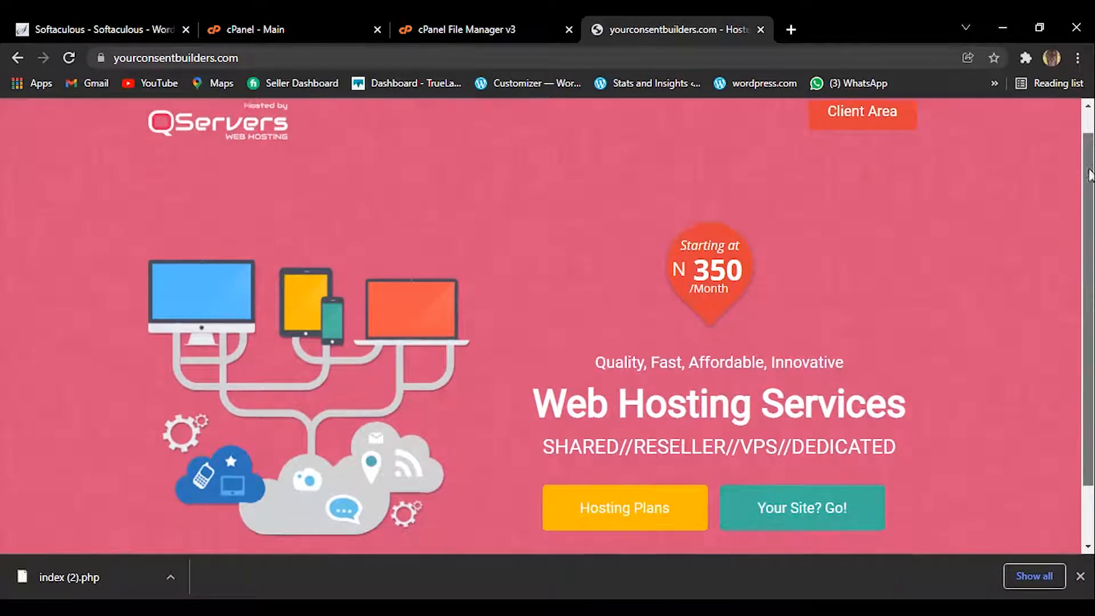
pyautogui.click(1088, 104)
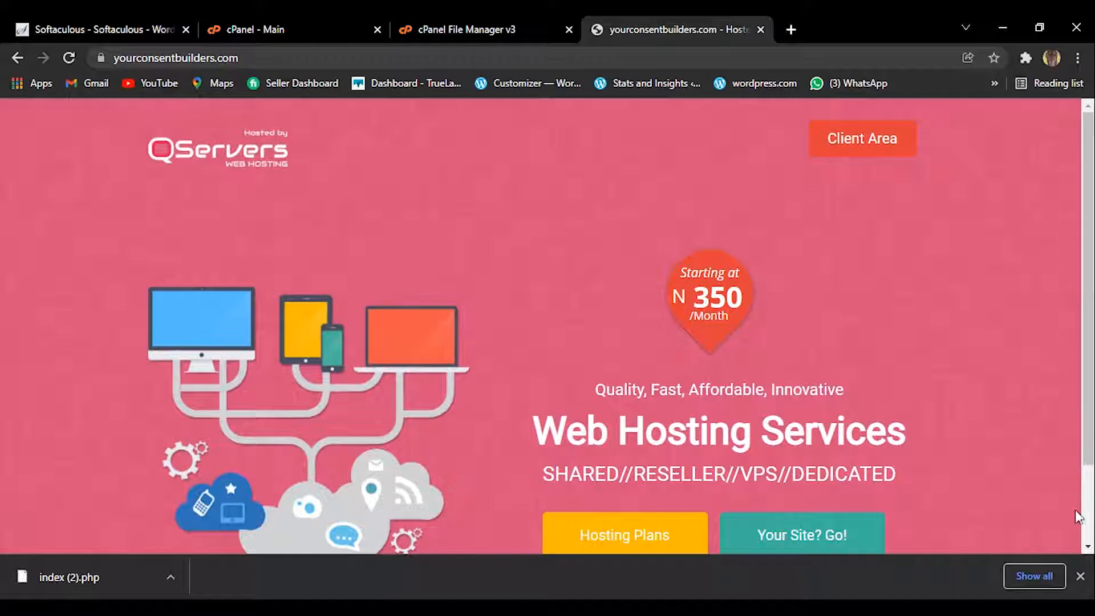
pyautogui.click(1081, 577)
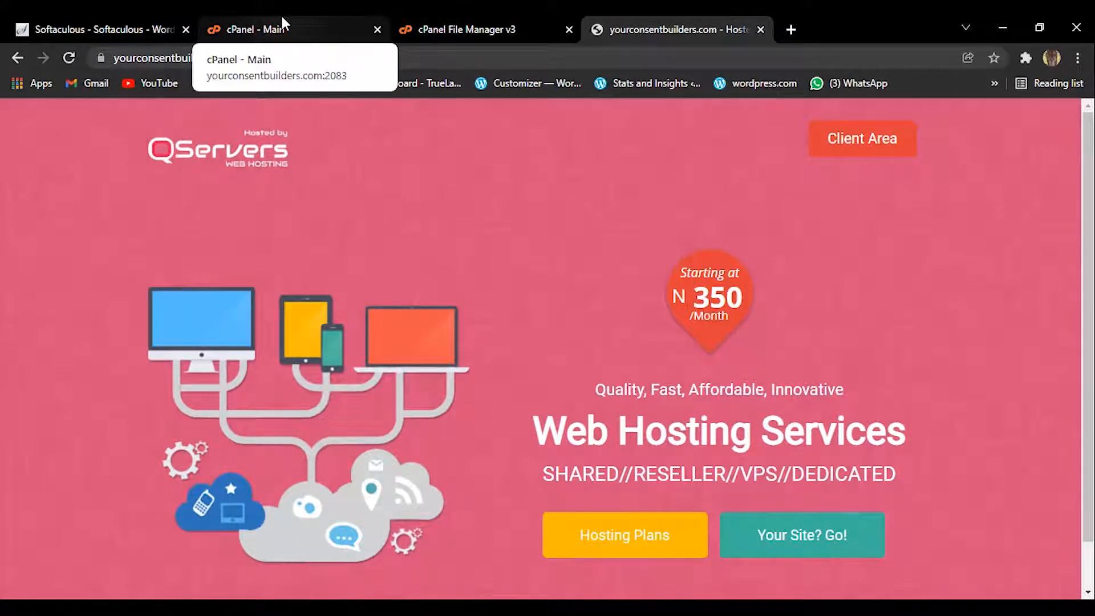
# Step: Return to the Softaculous form and submit the WordPress installation again with file overwriting enabled
pyautogui.click(57, 16)
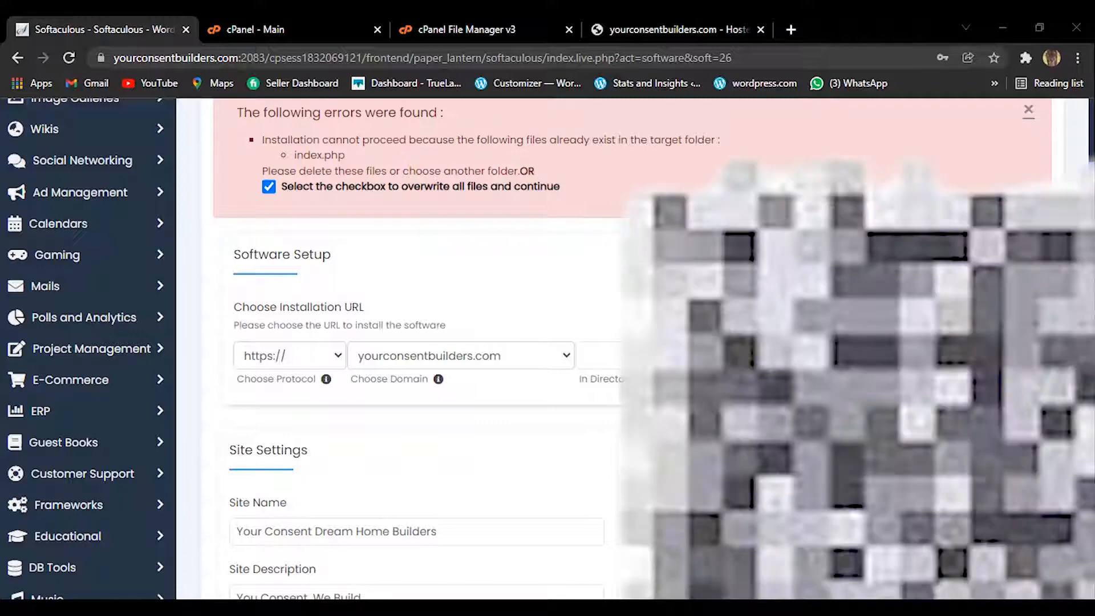
pyautogui.scroll(-15, 570, 343)
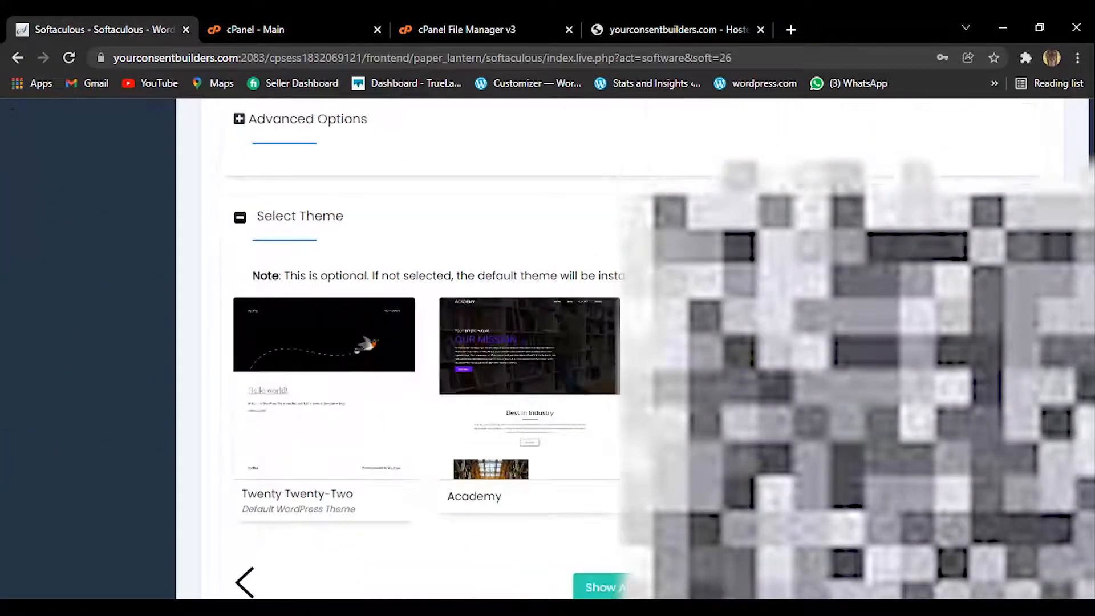
pyautogui.scroll(-3, 1090, 534)
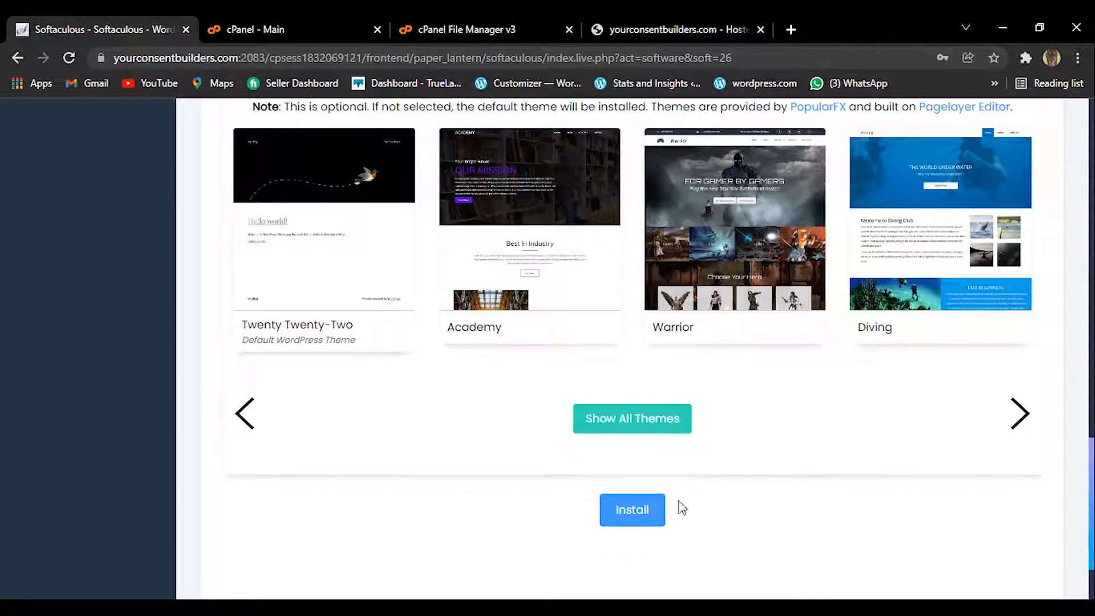
pyautogui.click(634, 511)
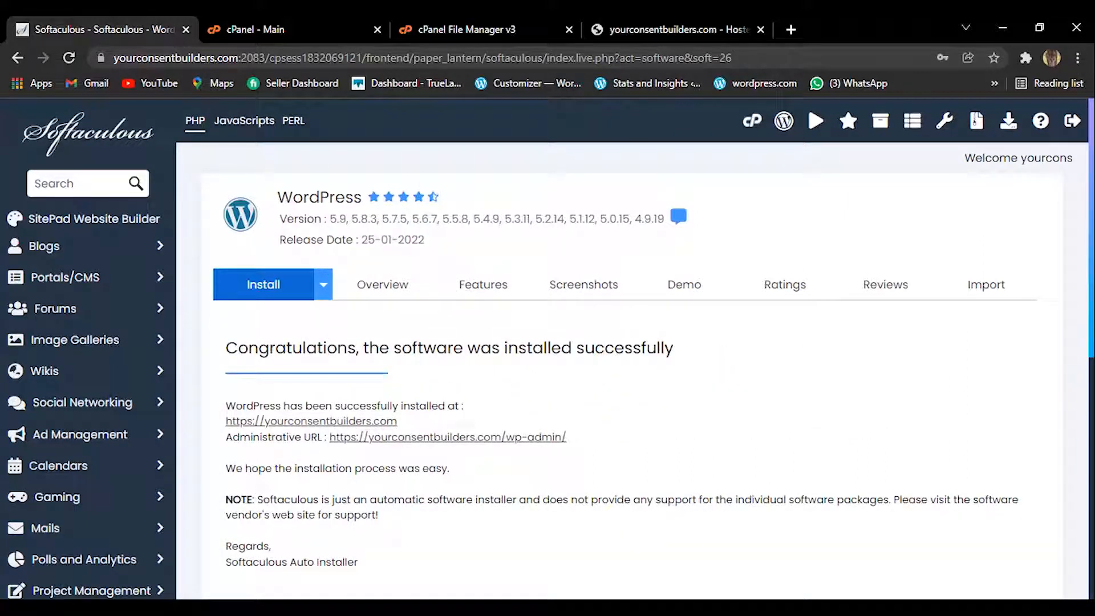
pyautogui.scroll(-5, 1090, 325)
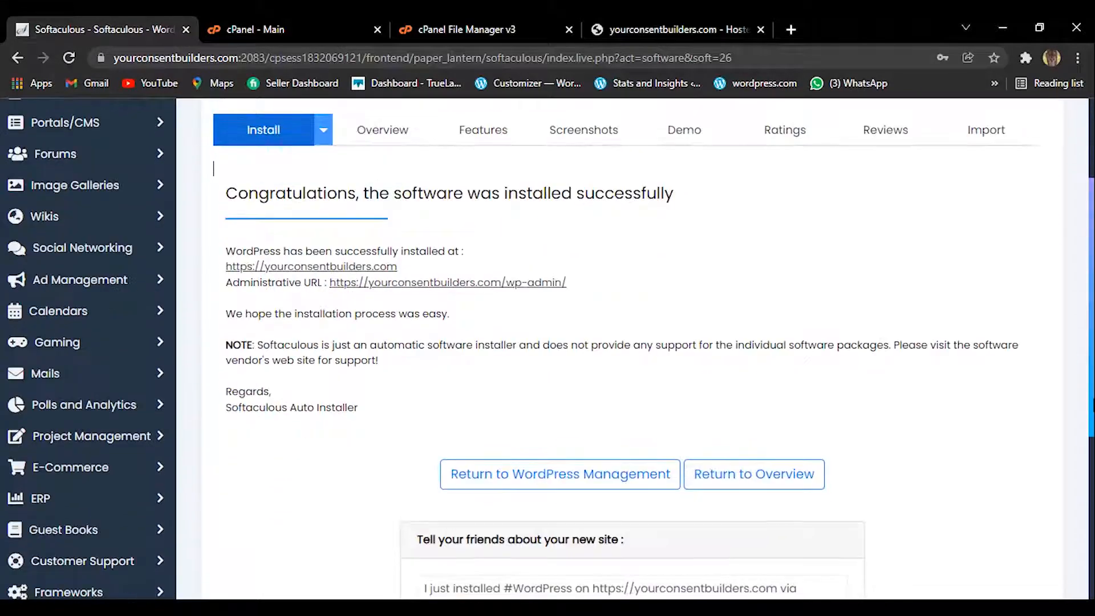
pyautogui.scroll(4, 633, 348)
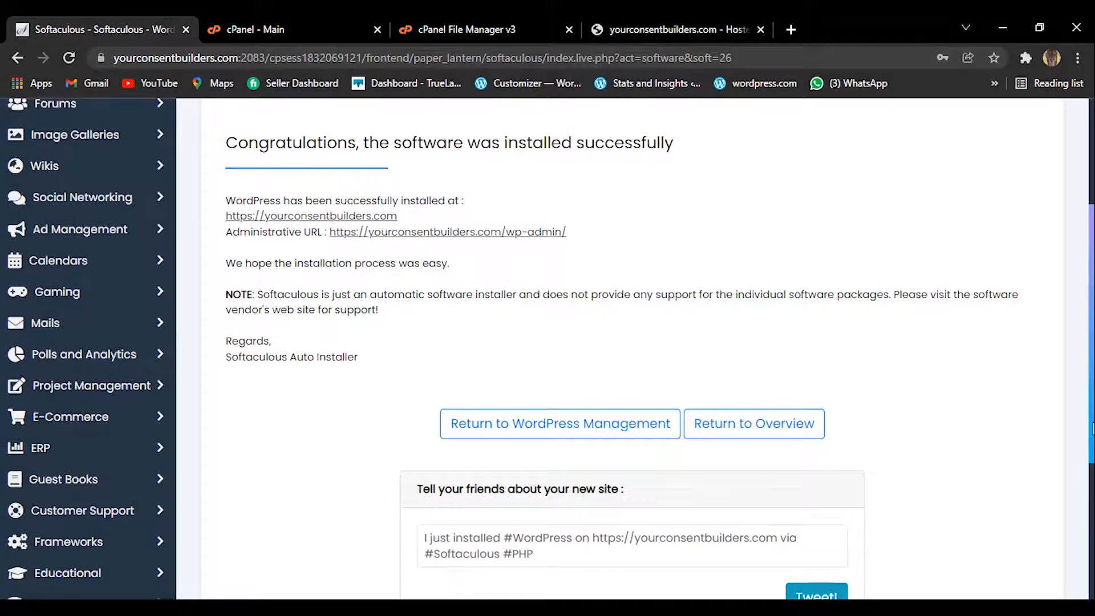
pyautogui.scroll(4, 1090, 428)
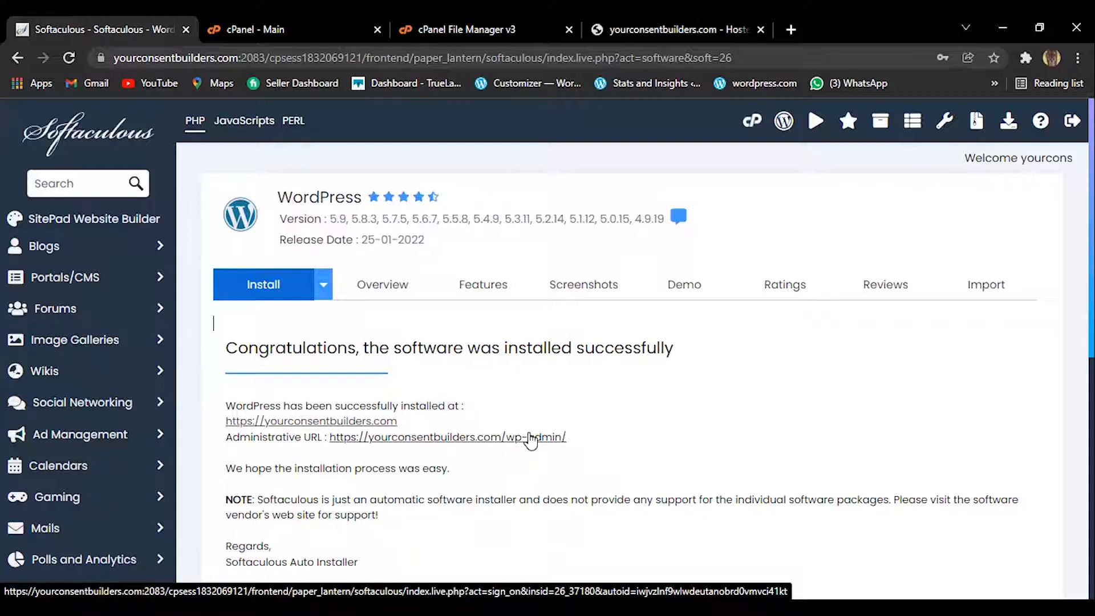
pyautogui.click(530, 438)
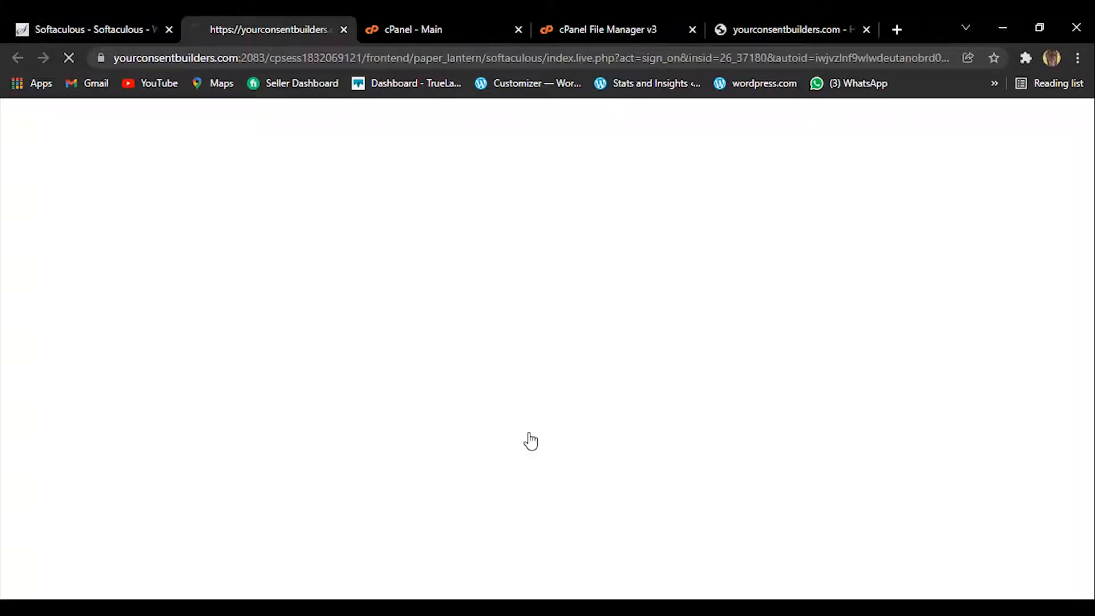
# Step: Close the cPanel main, cPanel File Manager and yourconsentbuilders.com browser tabs, keeping Softaculous and the WordPress dashboard open
pyautogui.click(518, 29)
pyautogui.click(517, 28)
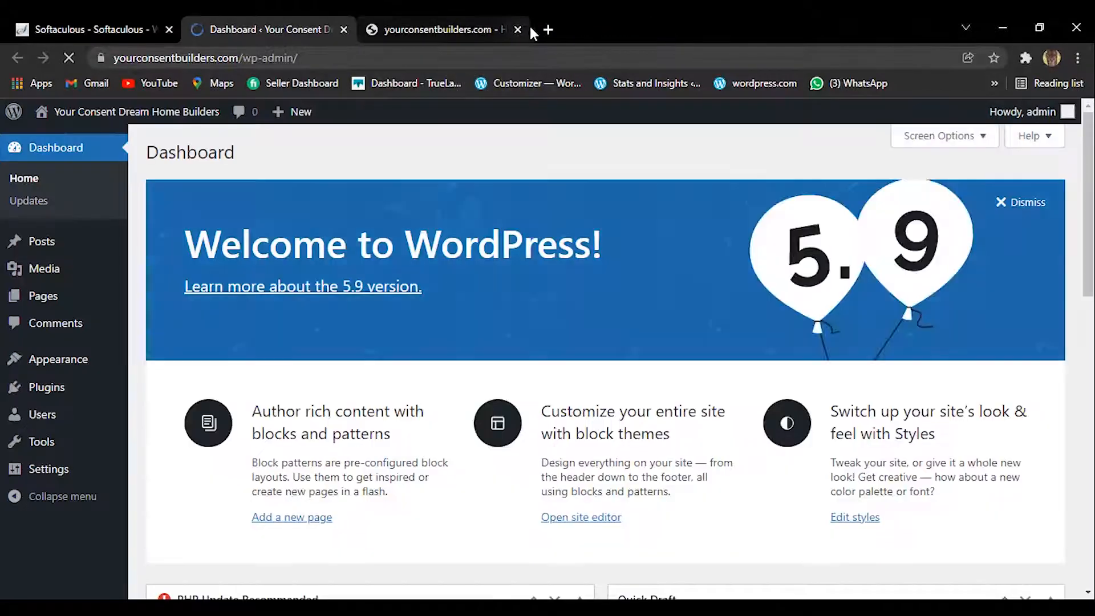
pyautogui.click(518, 28)
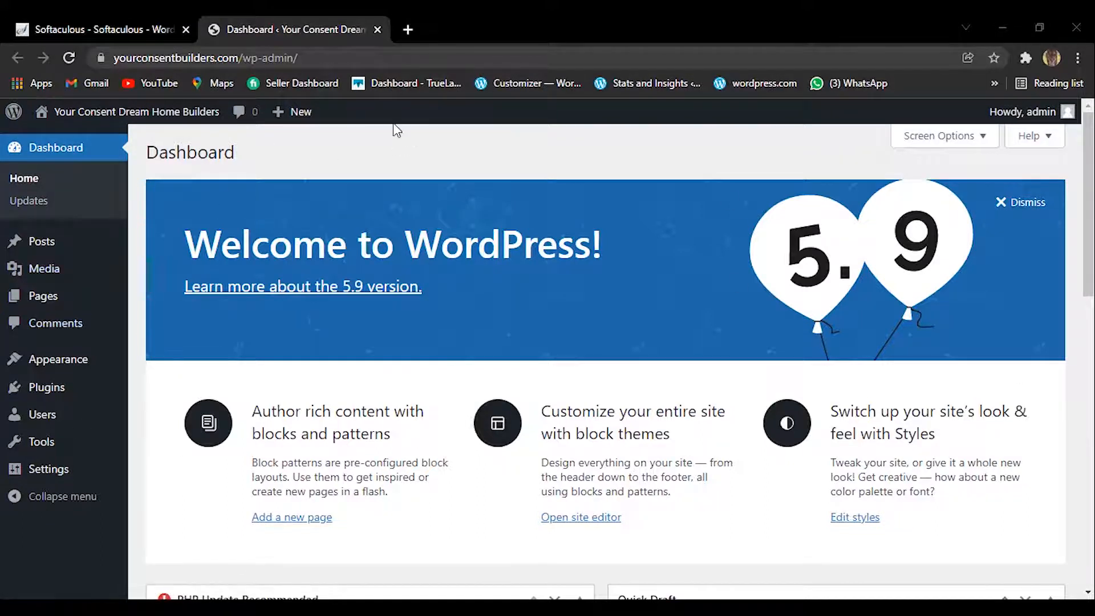
# Step: Open the live site from the WordPress dashboard in a new browser tab and view its home page
pyautogui.moveTo(108, 113)
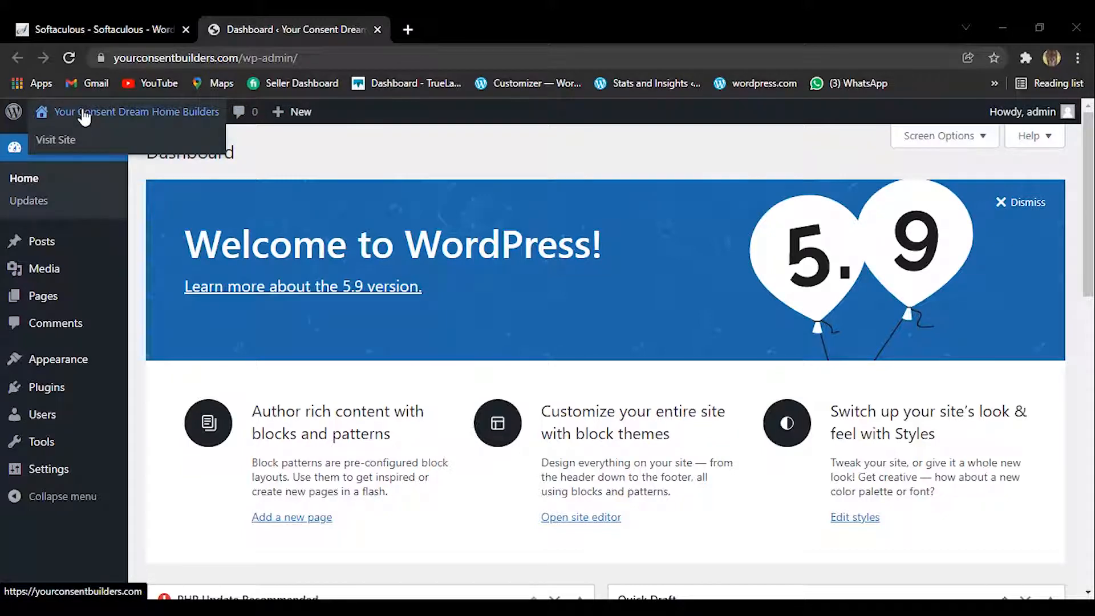
pyautogui.rightClick(45, 141)
pyautogui.click(63, 153)
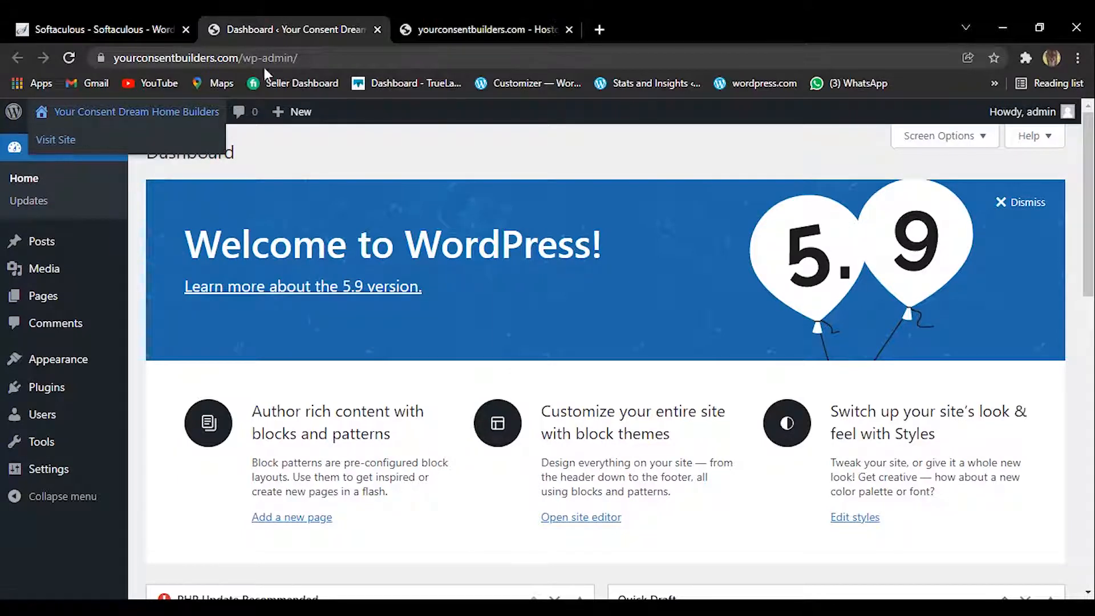
pyautogui.click(474, 16)
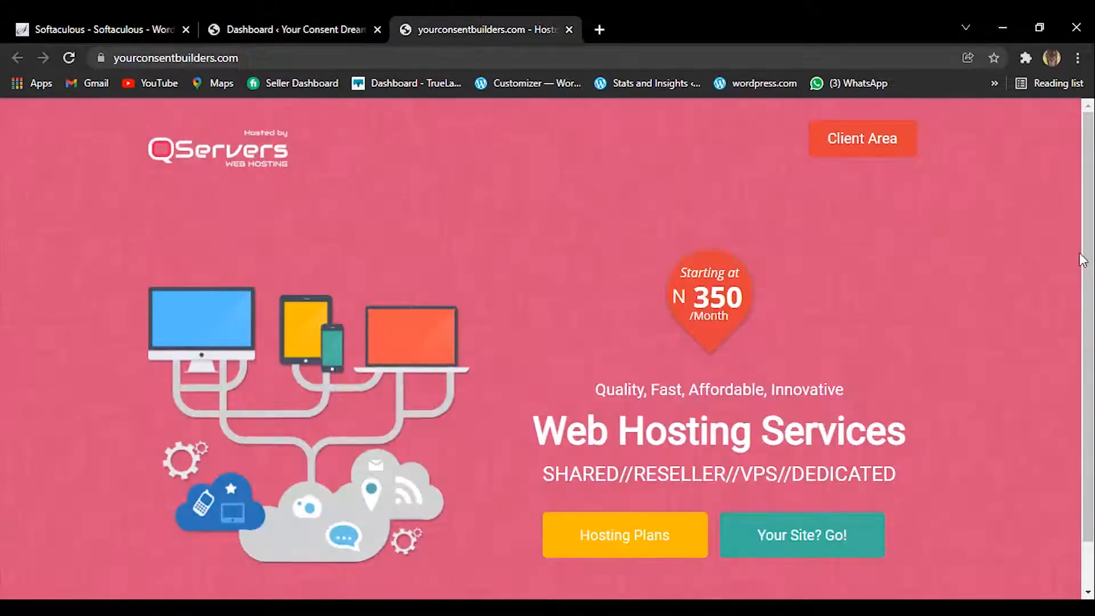
# Step: Return to the WordPress dashboard's browser tab and open the dashboard's Home page
pyautogui.click(302, 13)
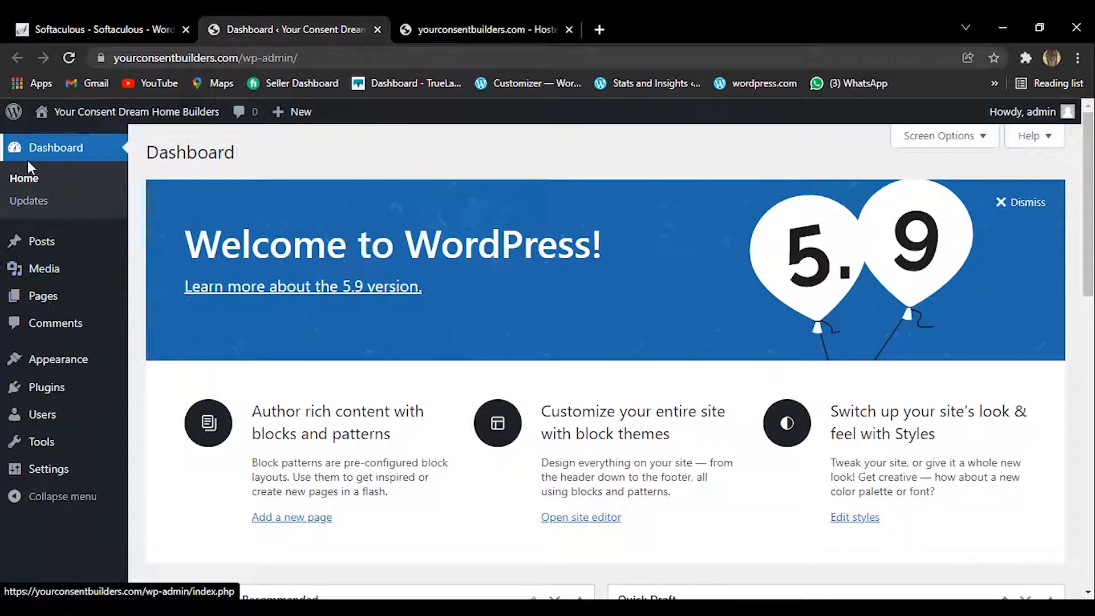
pyautogui.click(23, 179)
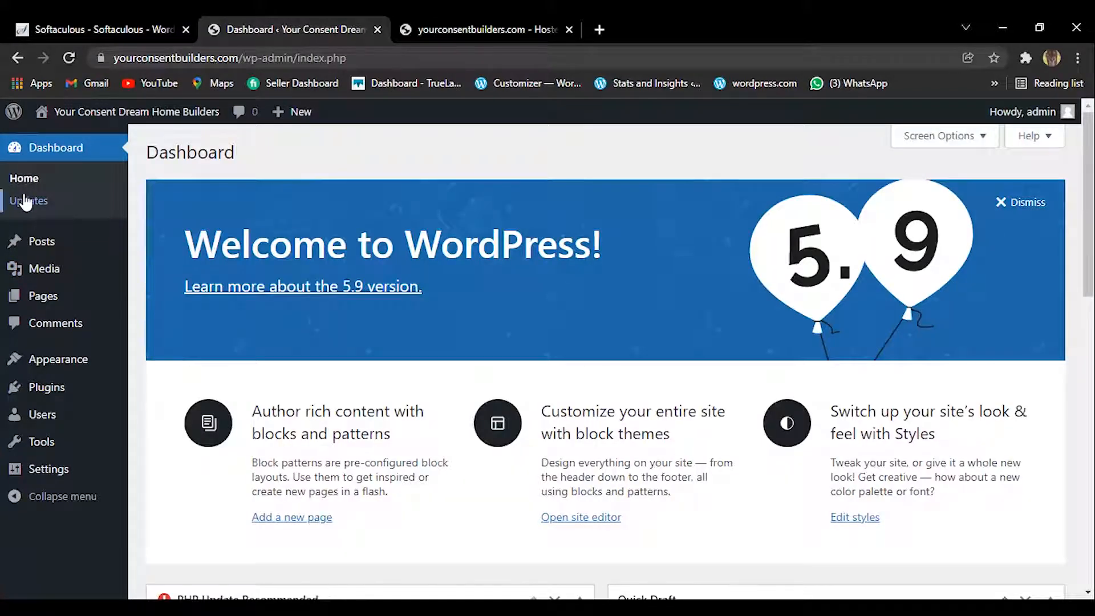
# Step: Look through the dashboard's Posts options, Media Library, Pages and Comments, and open the installed Themes page
pyautogui.moveTo(28, 244)
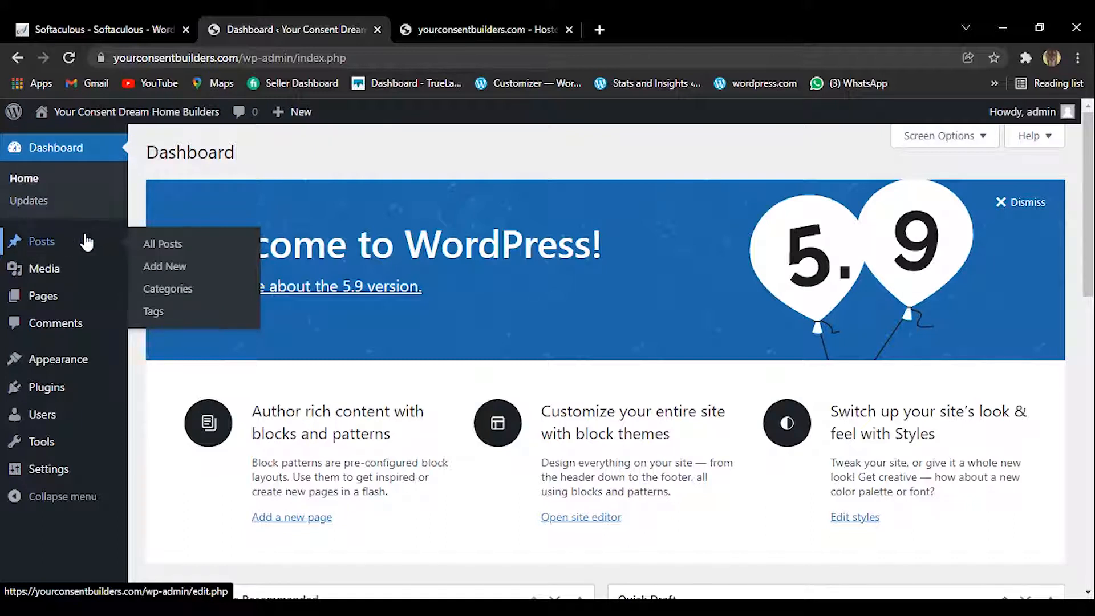
pyautogui.click(50, 270)
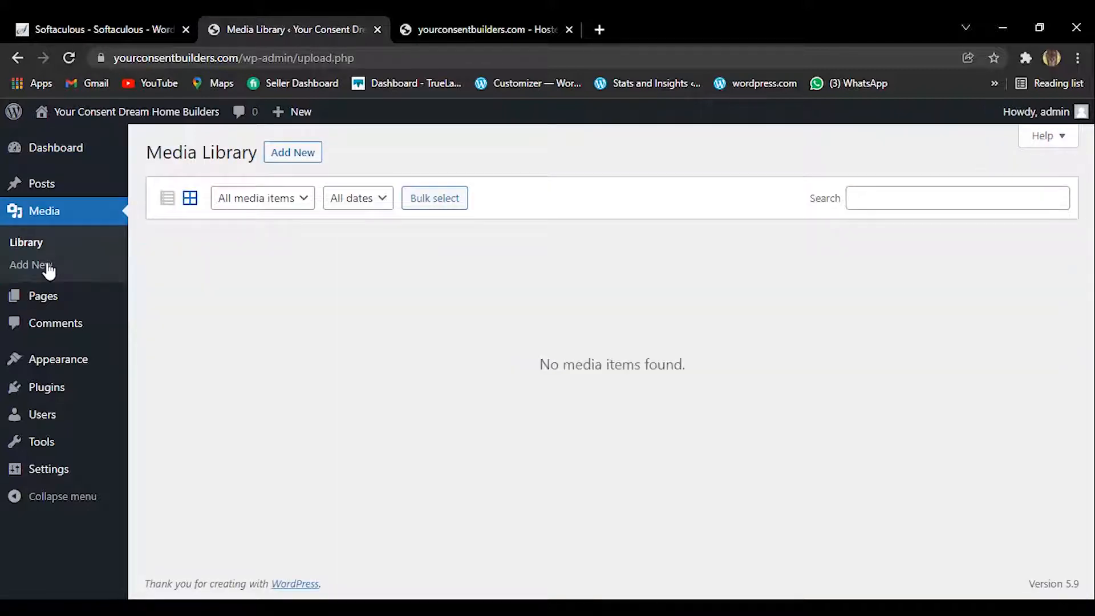
pyautogui.click(25, 301)
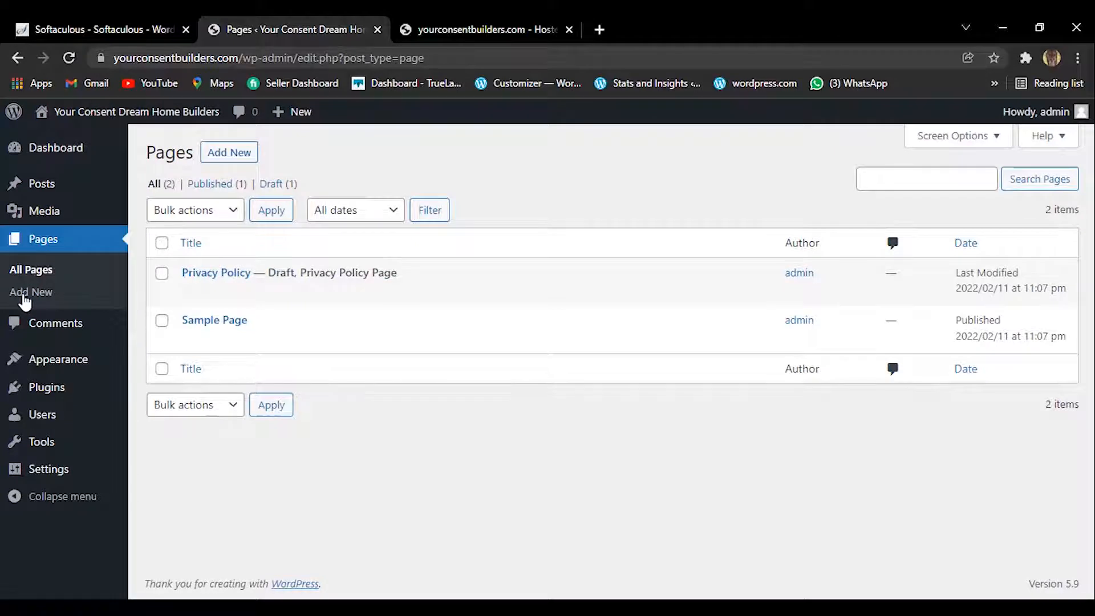
pyautogui.moveTo(249, 342)
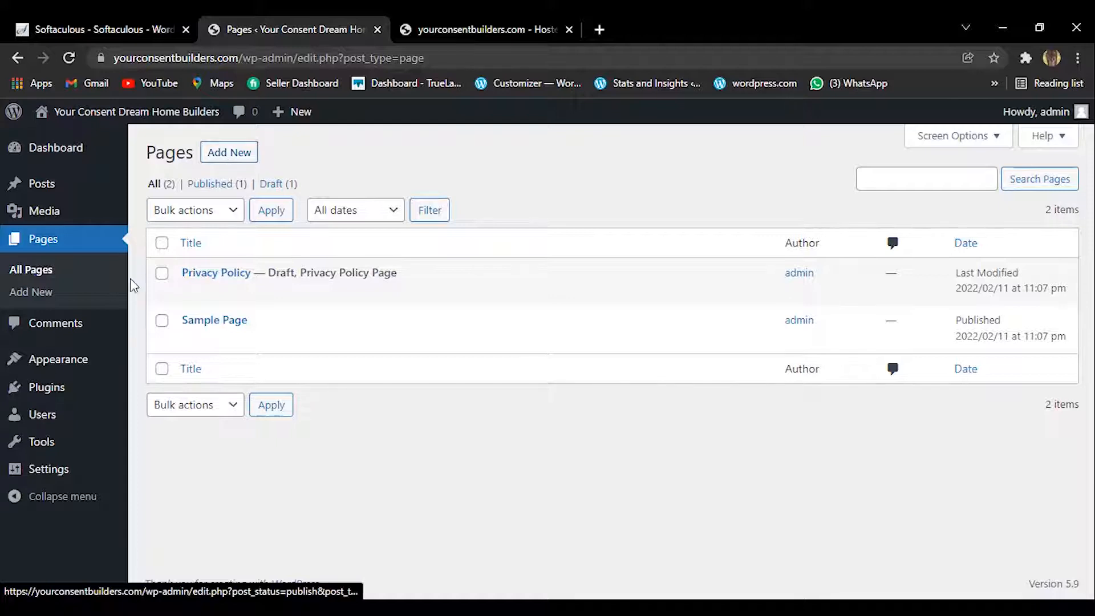
pyautogui.click(49, 323)
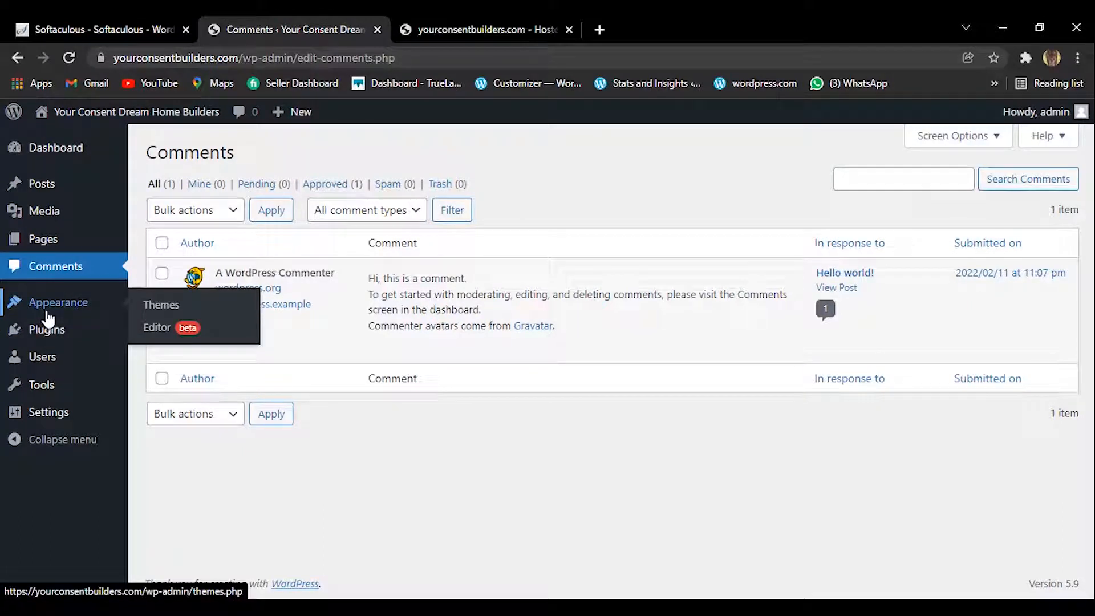
pyautogui.click(49, 317)
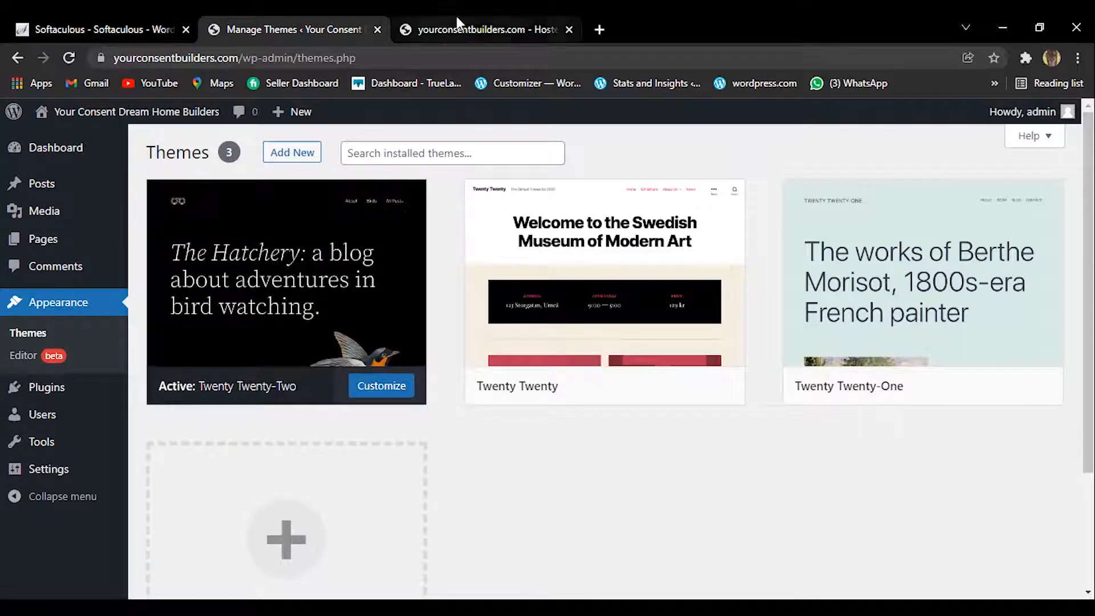
# Step: Open the live site from the dashboard in a new browser tab and reload its home page
pyautogui.moveTo(66, 114)
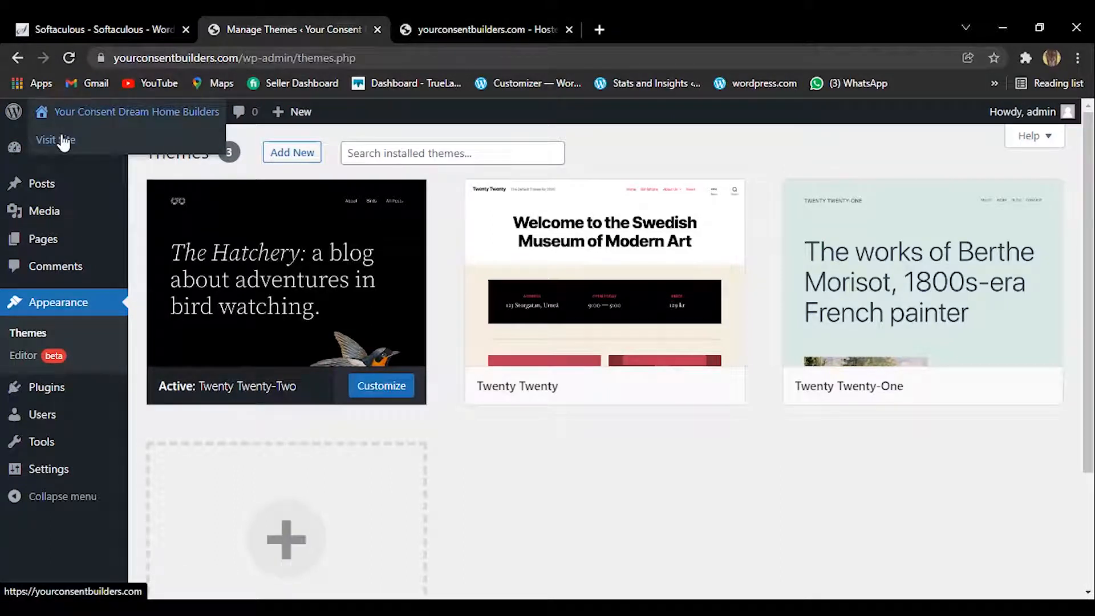
pyautogui.rightClick(63, 143)
pyautogui.click(77, 146)
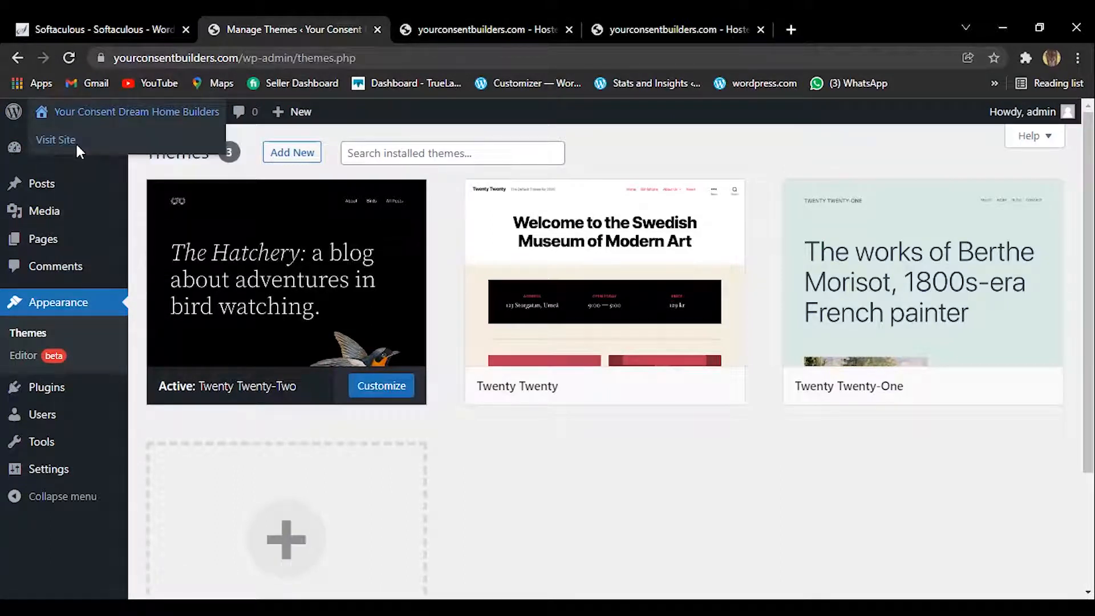
pyautogui.click(624, 17)
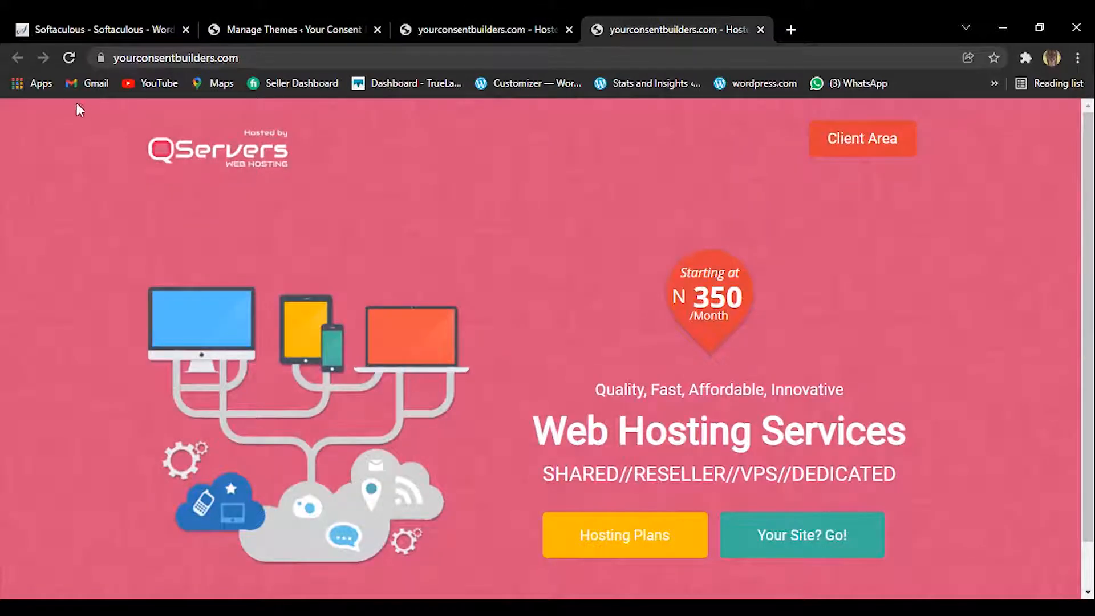
pyautogui.click(70, 58)
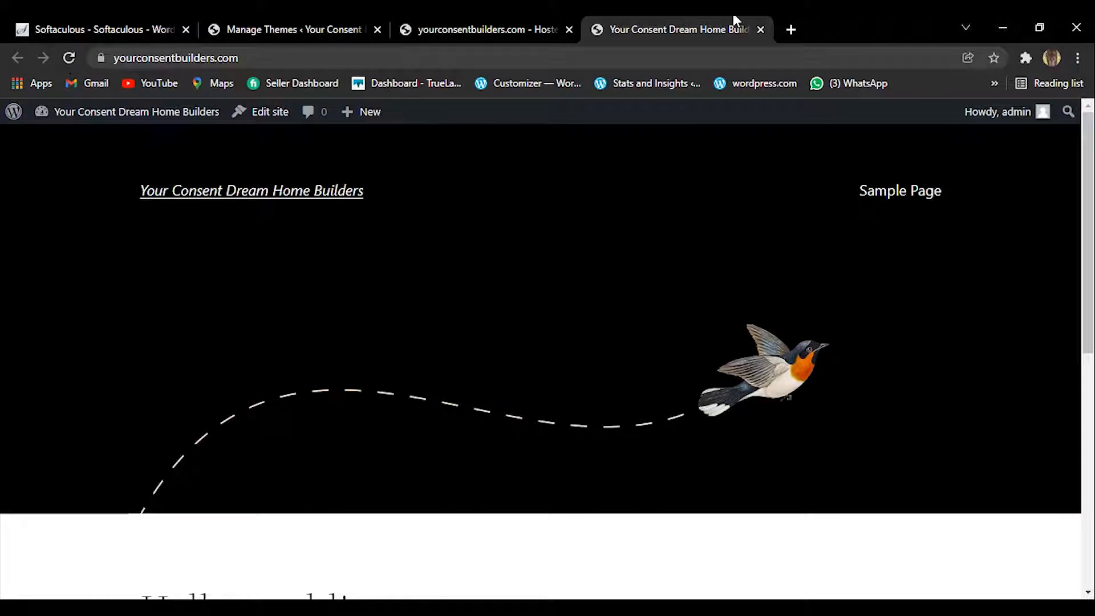
# Step: Check the other live-site browser tab, then close both live-site tabs to return to the Themes page
pyautogui.click(464, 22)
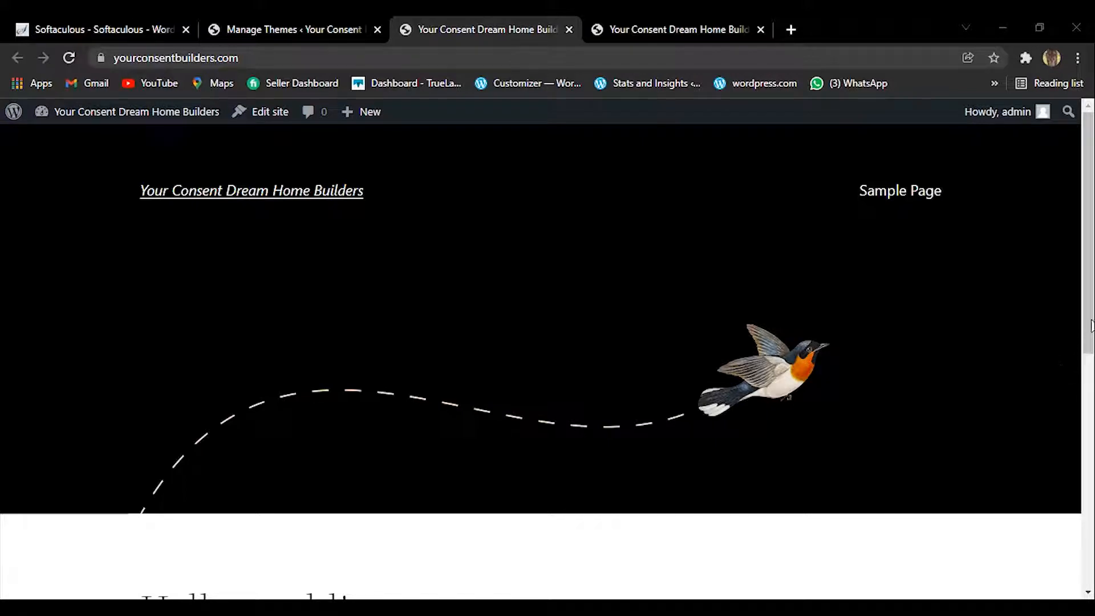
pyautogui.click(569, 29)
pyautogui.click(584, 29)
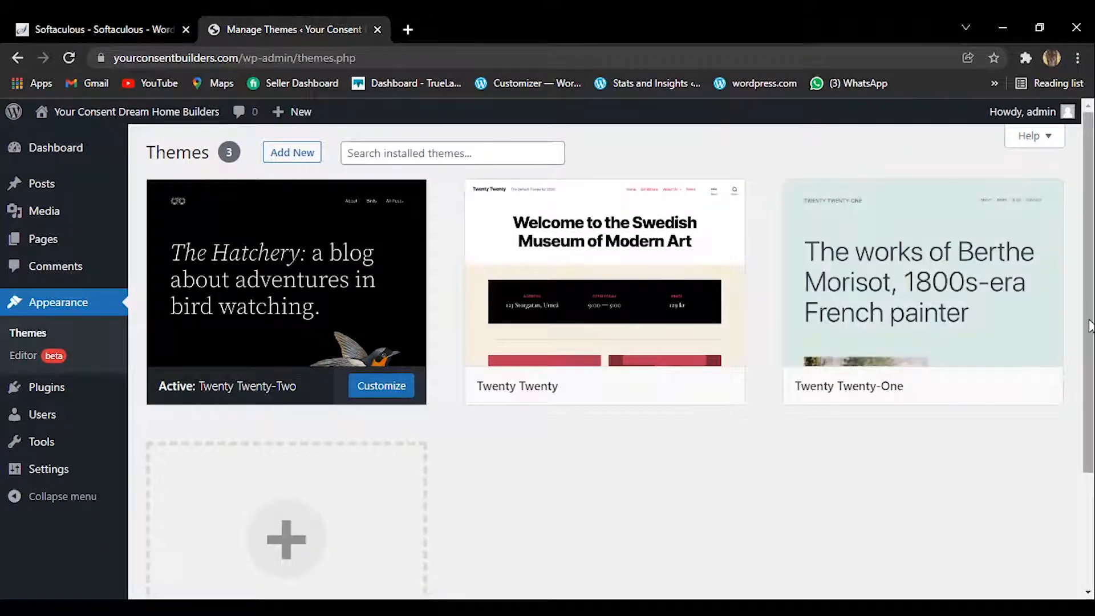
# Step: Look over the installed themes and open the page for adding a new theme
pyautogui.moveTo(1088, 326)
pyautogui.mouseDown()
pyautogui.moveTo(1089, 380)
pyautogui.moveTo(1089, 341)
pyautogui.mouseUp()
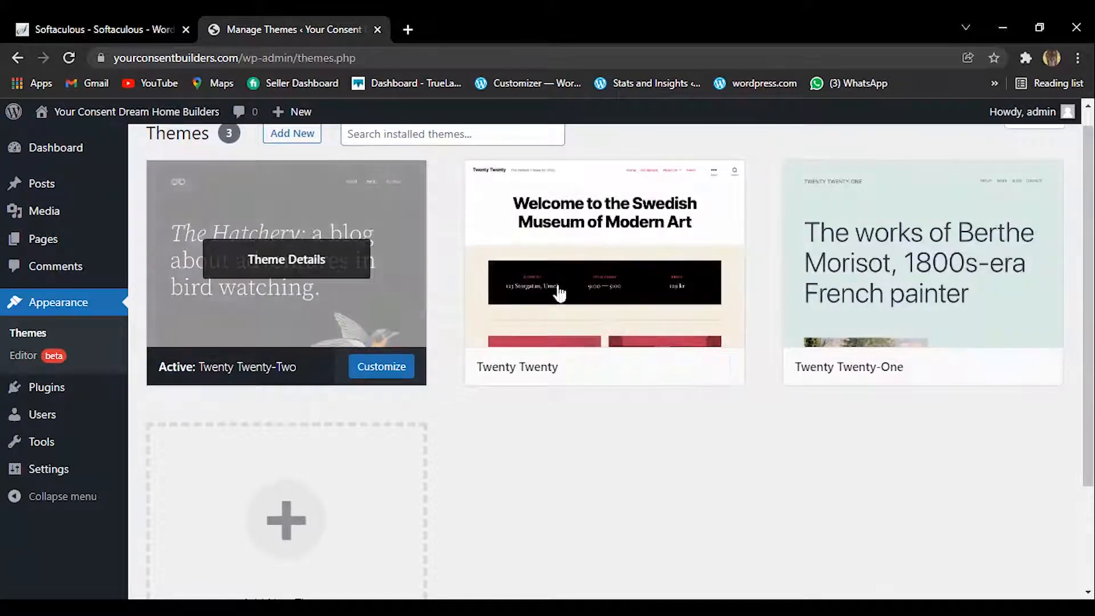
pyautogui.moveTo(1090, 222); pyautogui.dragTo(1093, 400)
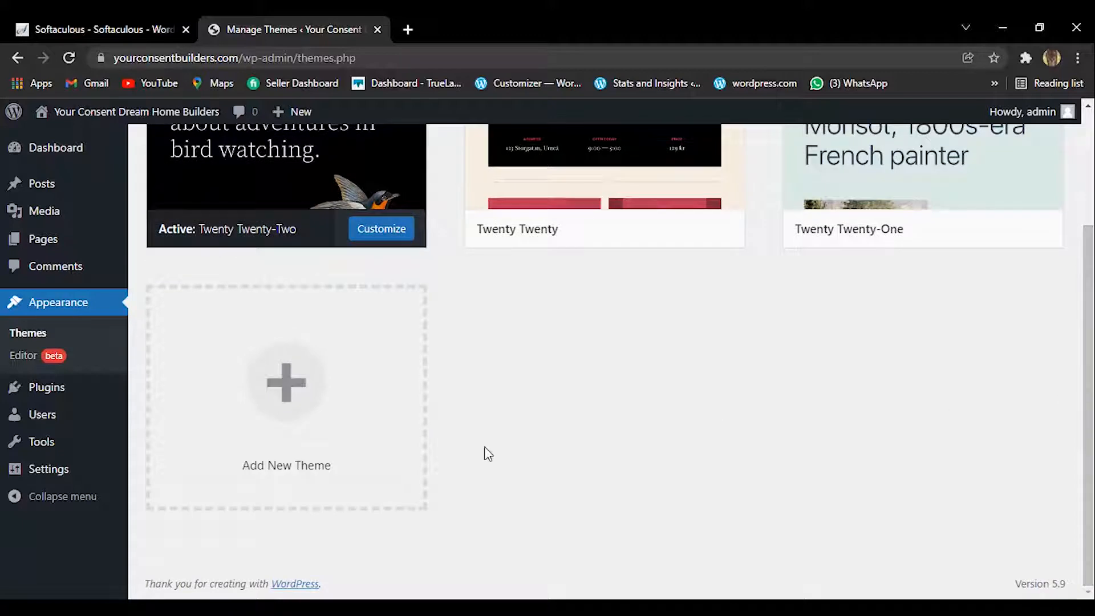
pyautogui.click(255, 409)
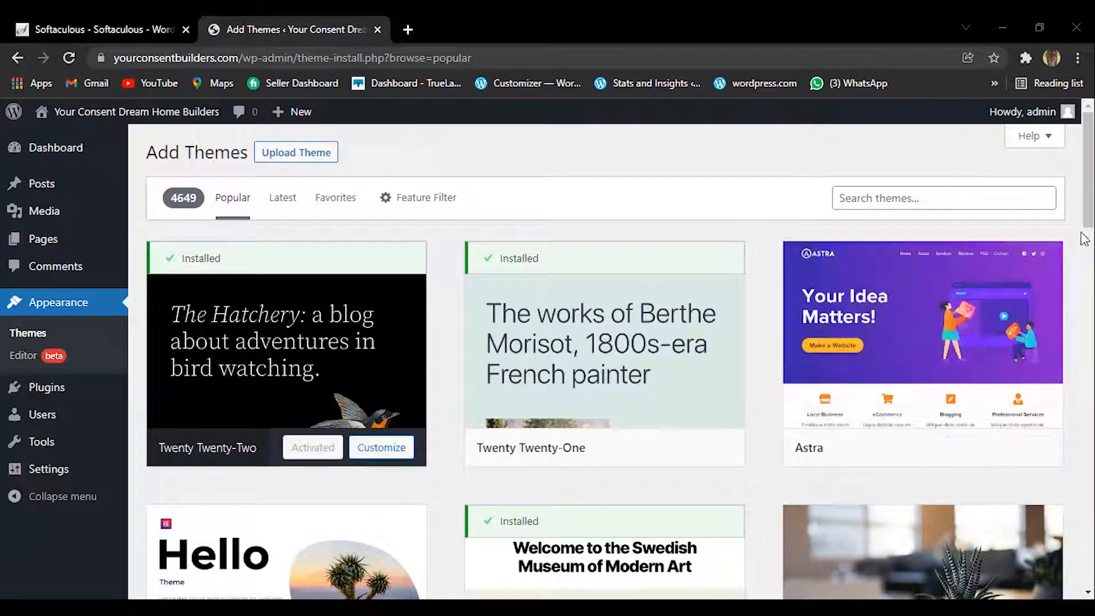
# Step: Browse the Popular themes on the Add Themes page as far as Customify, Brite and Shapely
pyautogui.moveTo(1090, 210); pyautogui.dragTo(1086, 333)
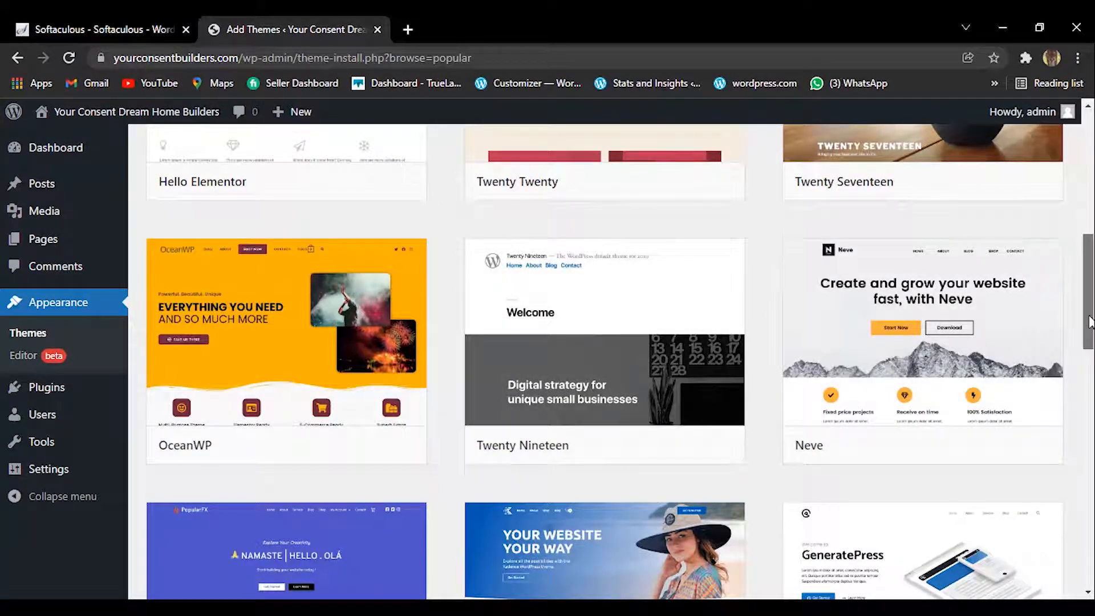
pyautogui.moveTo(1088, 324); pyautogui.dragTo(1059, 544)
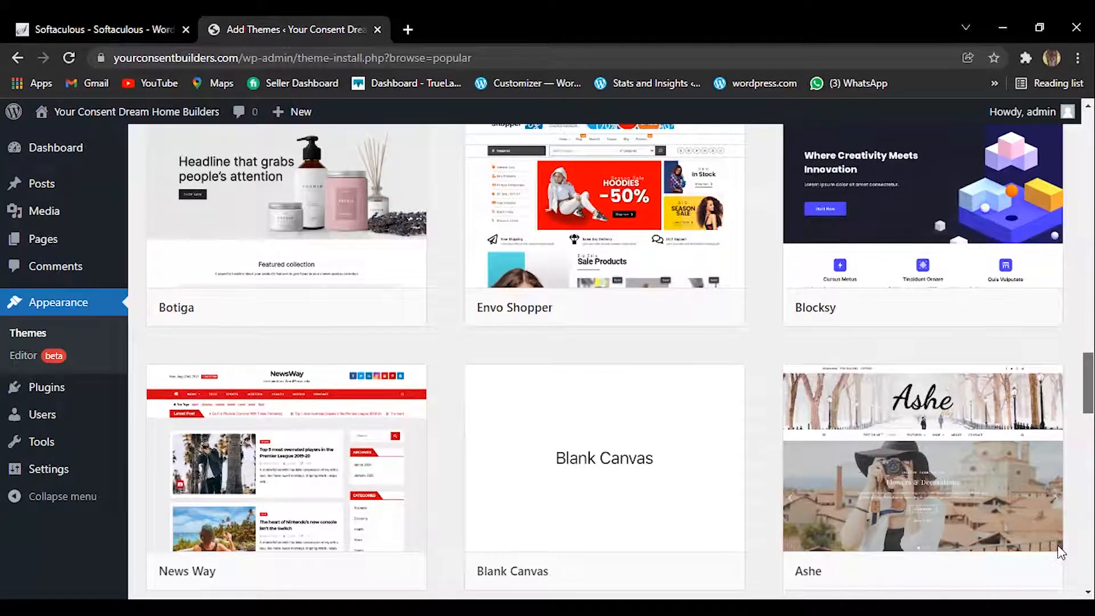
pyautogui.scroll(-4, 1056, 547)
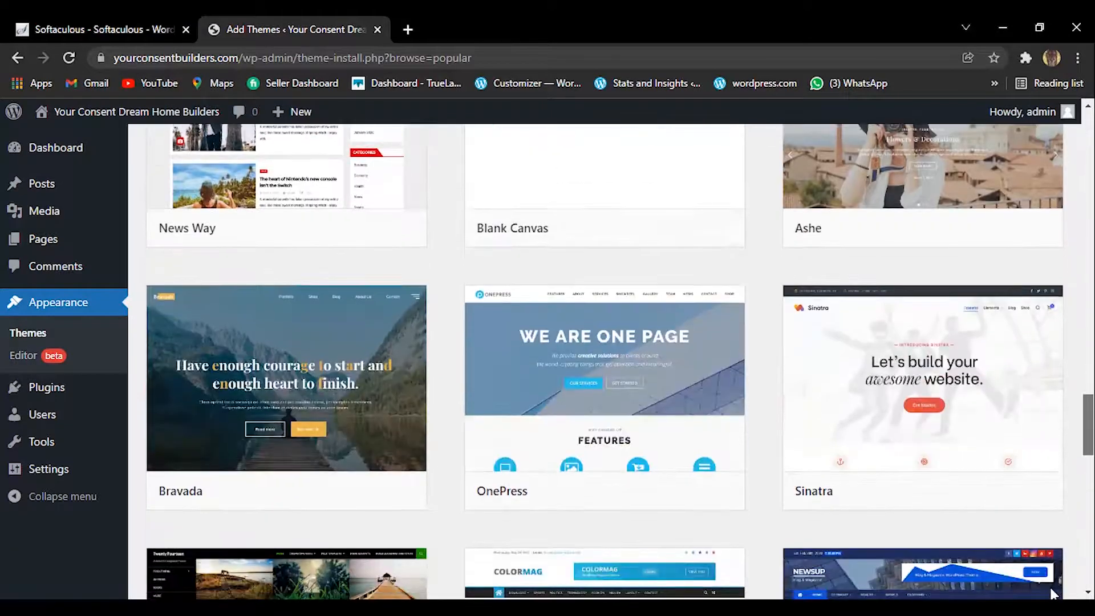
pyautogui.scroll(2, 1049, 585)
pyautogui.scroll(-5, 1060, 570)
pyautogui.scroll(3, 1055, 586)
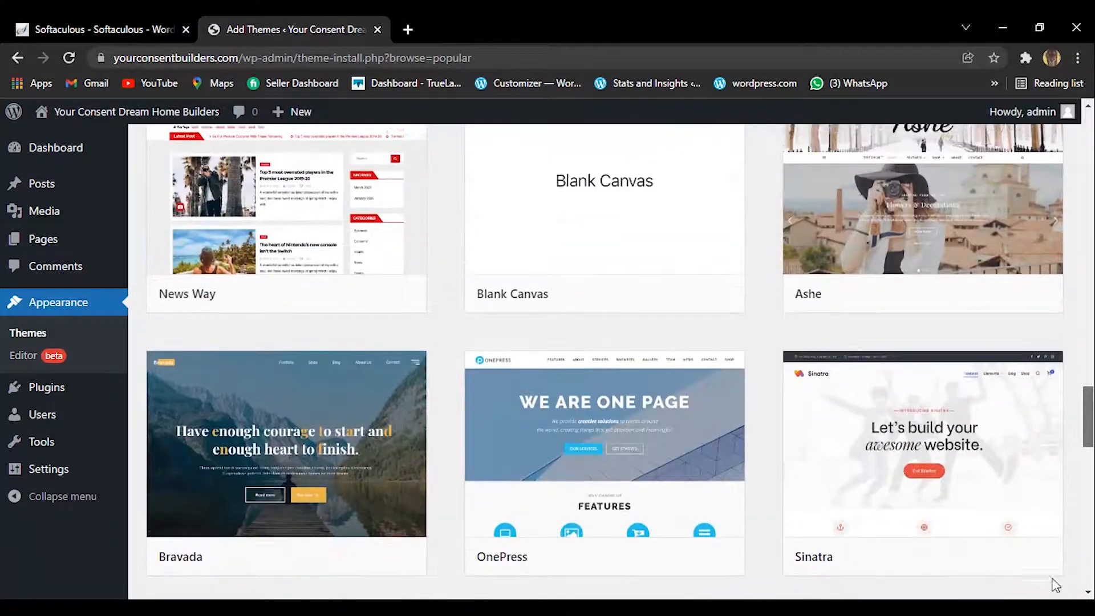
pyautogui.scroll(-5, 1055, 587)
pyautogui.scroll(1, 1054, 588)
pyautogui.scroll(-1, 1055, 588)
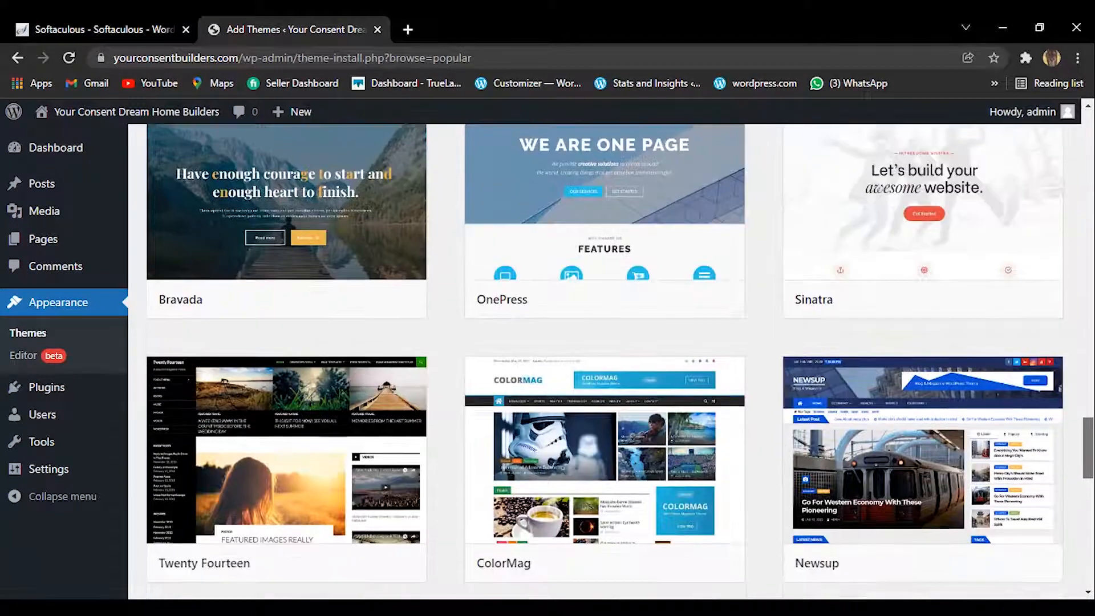
pyautogui.scroll(-3, 620, 361)
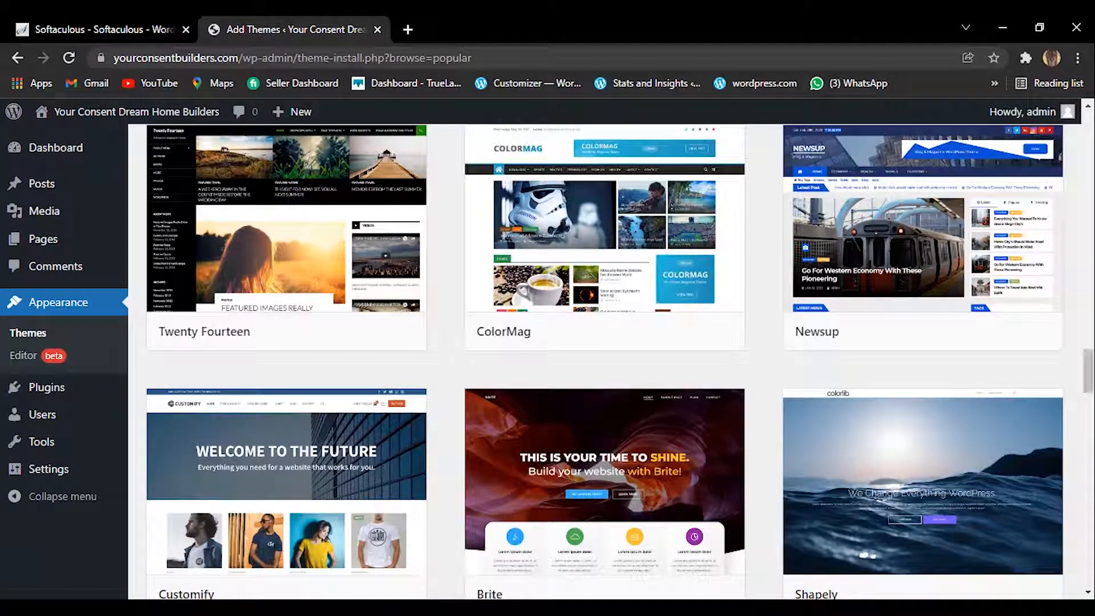
# Step: Install the Customify theme and activate it on the site
pyautogui.moveTo(337, 496)
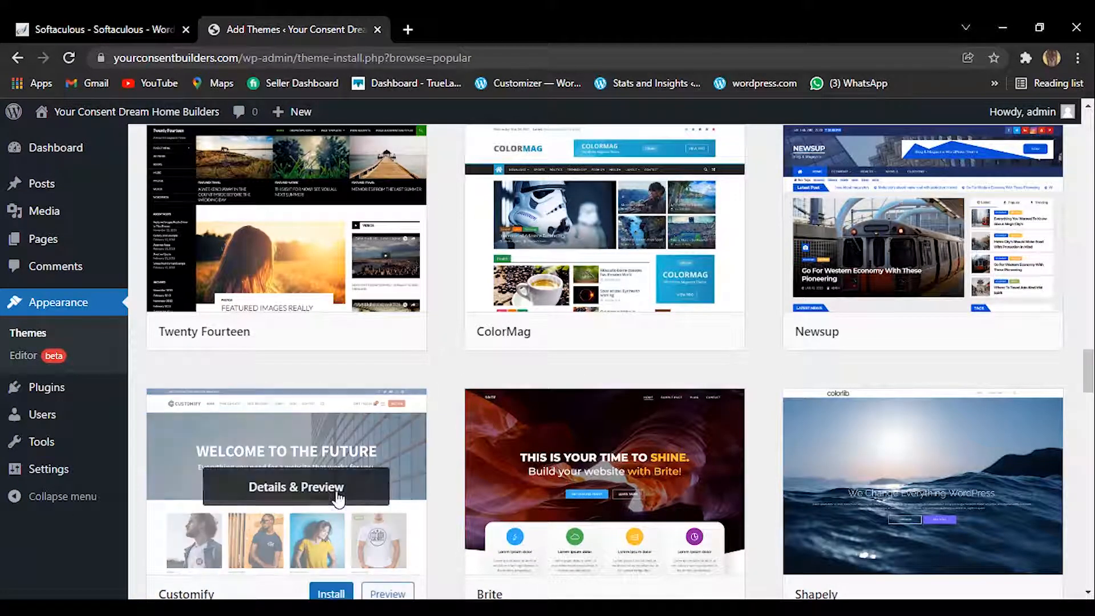
pyautogui.click(331, 593)
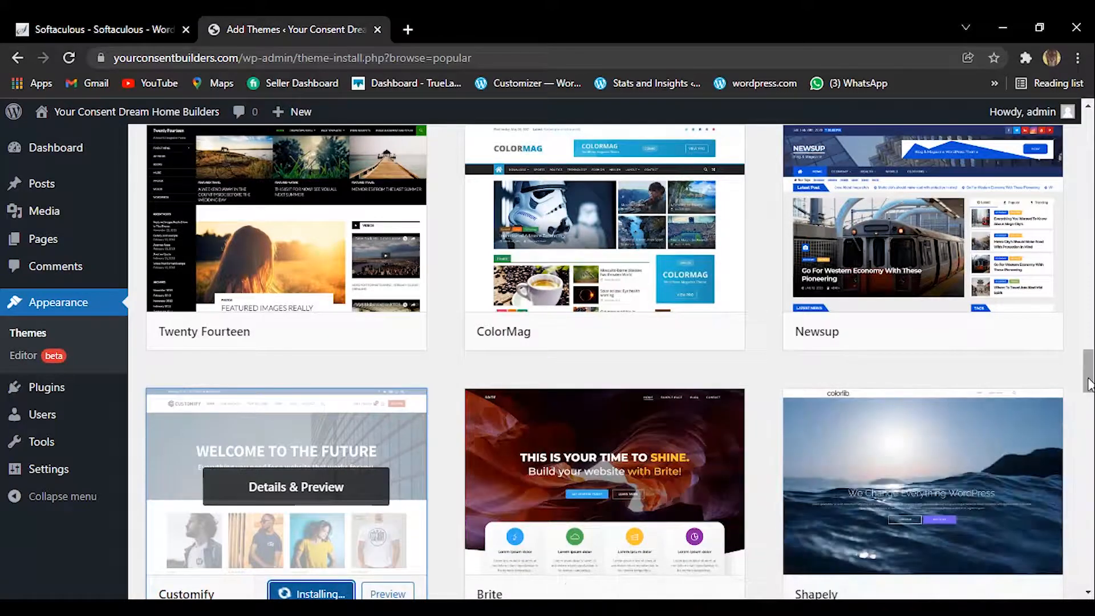
pyautogui.moveTo(1088, 383); pyautogui.dragTo(1088, 406)
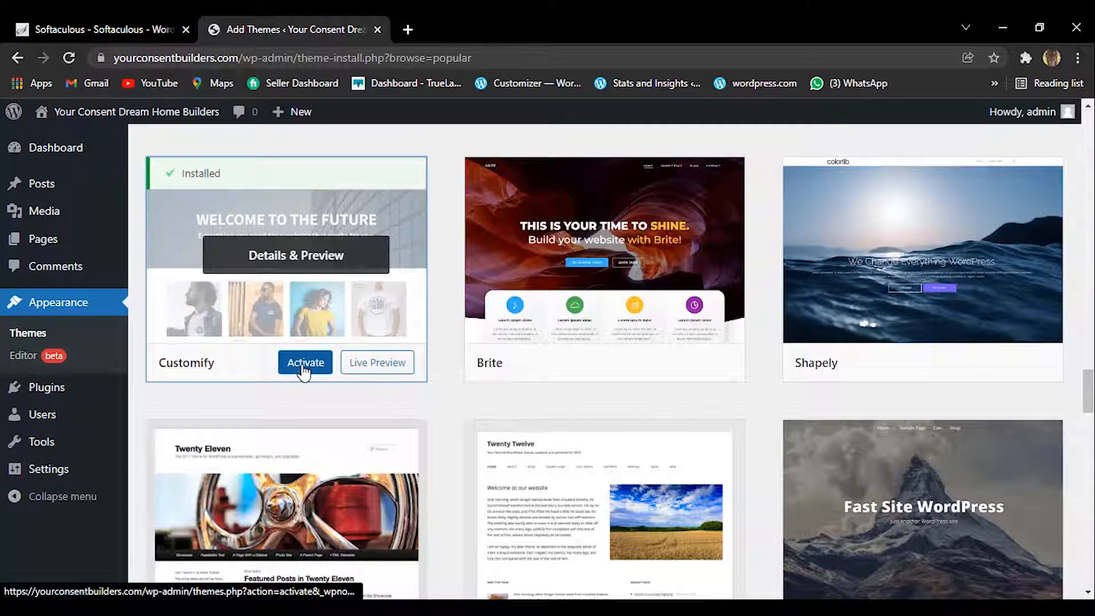
pyautogui.click(304, 370)
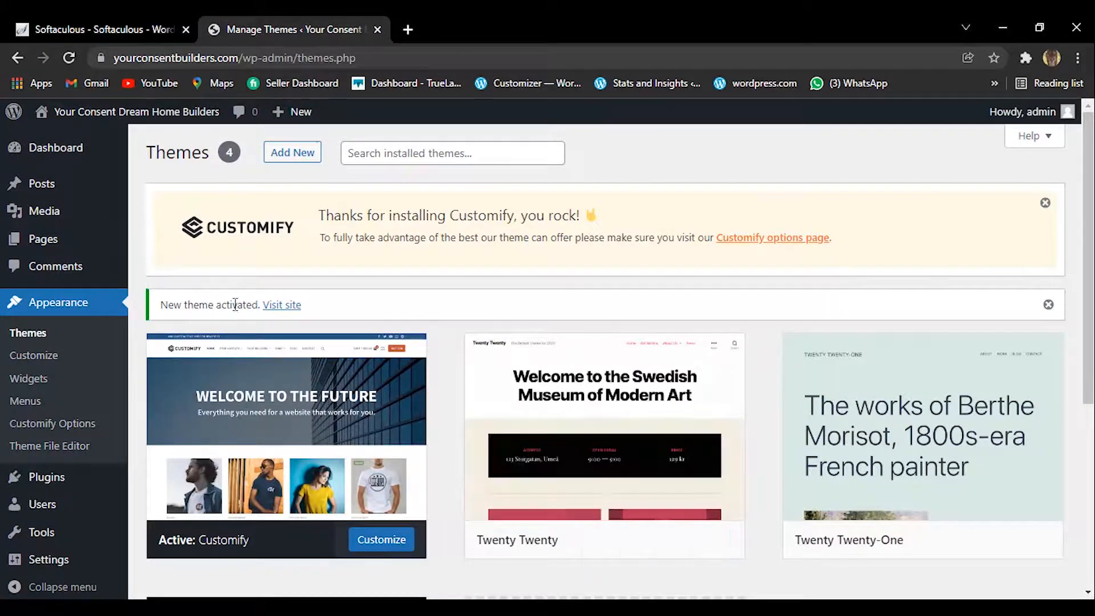
# Step: Open the live site in a new browser tab and examine its home page down to the footer under the Customify theme
pyautogui.moveTo(80, 115)
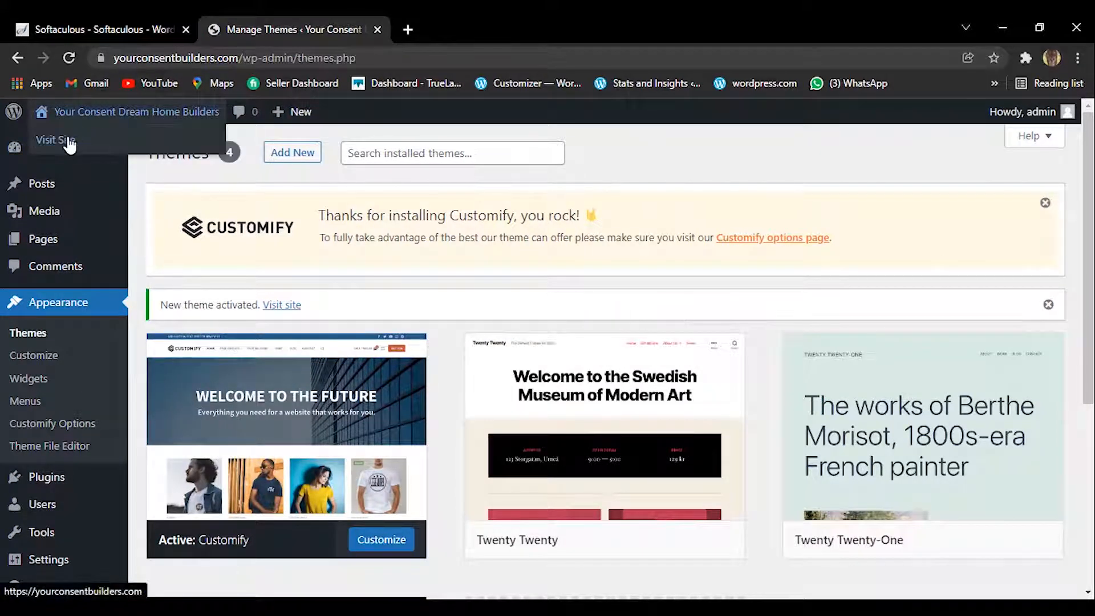
pyautogui.rightClick(67, 145)
pyautogui.click(107, 150)
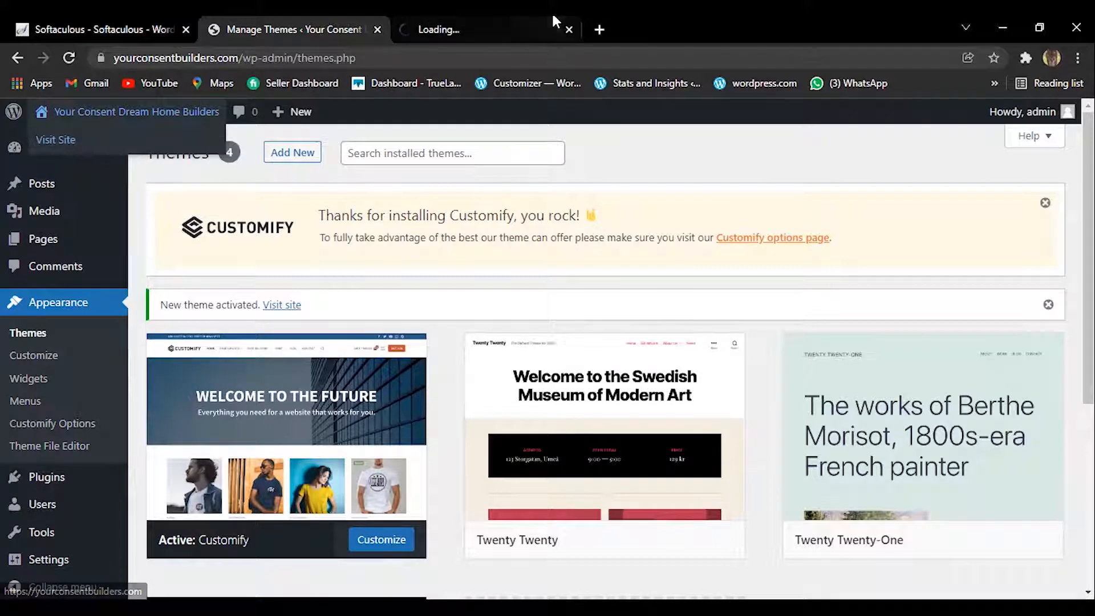
pyautogui.click(552, 12)
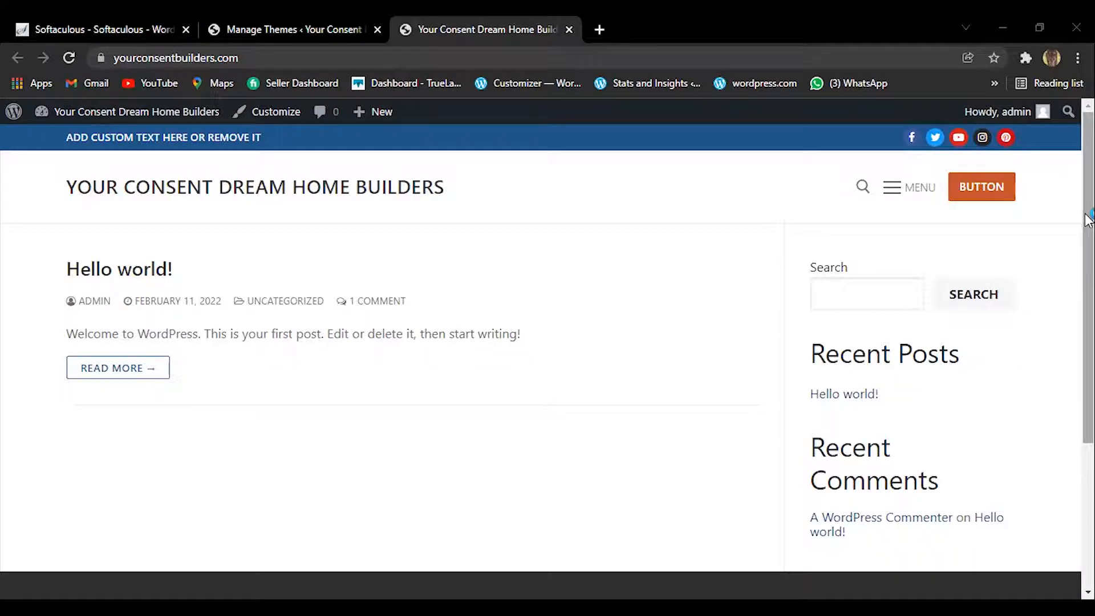
pyautogui.moveTo(1088, 220); pyautogui.dragTo(1090, 489)
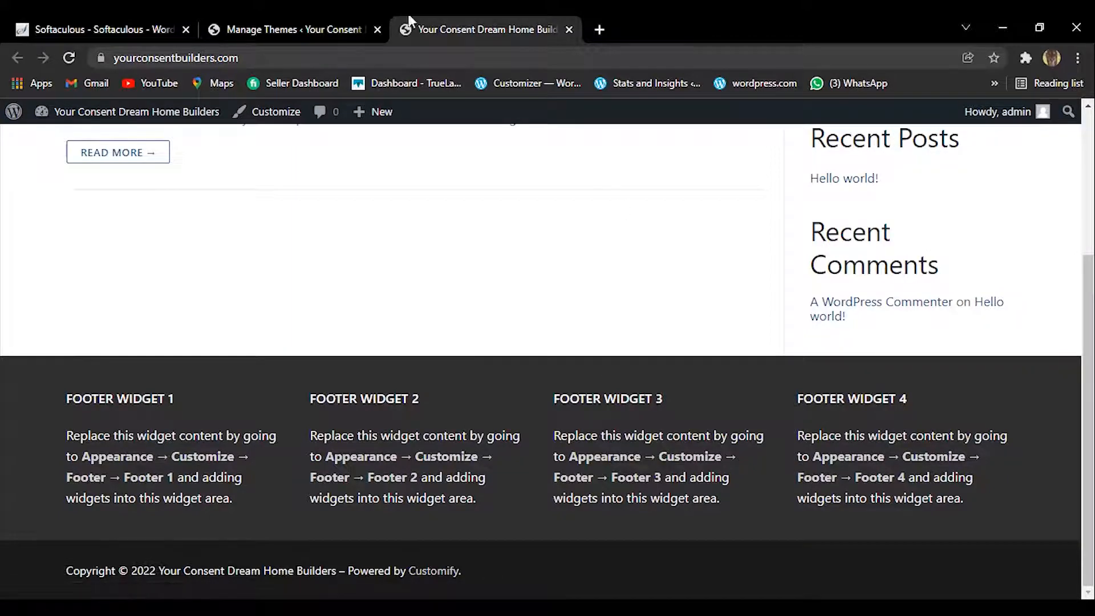
# Step: Return to the WordPress dashboard's browser tab and look through Plugins, Users, the Tools options and the General Settings page
pyautogui.click(293, 16)
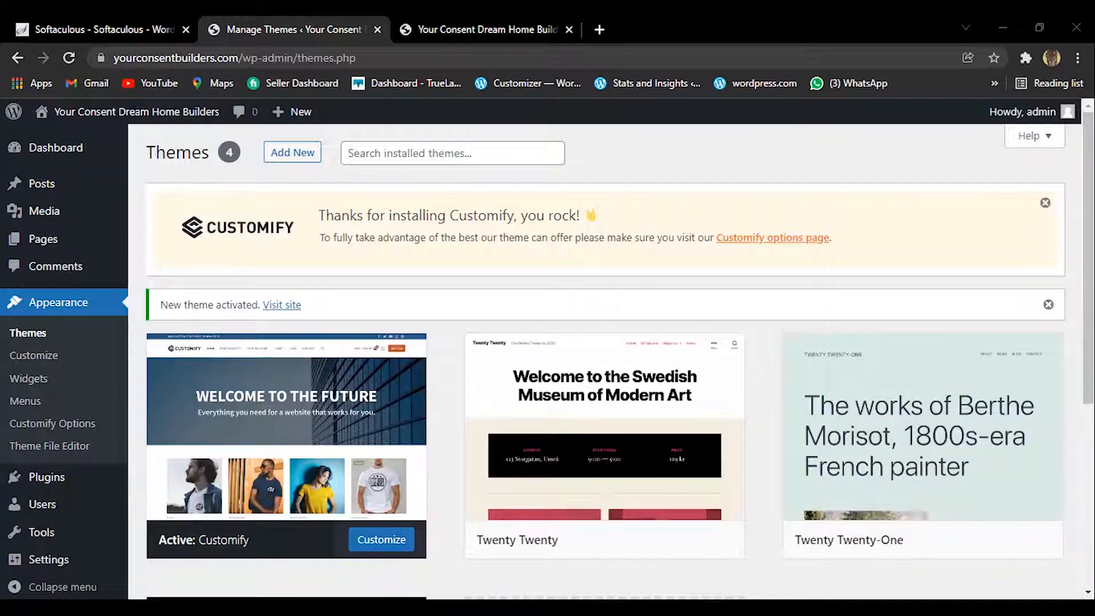
pyautogui.click(47, 481)
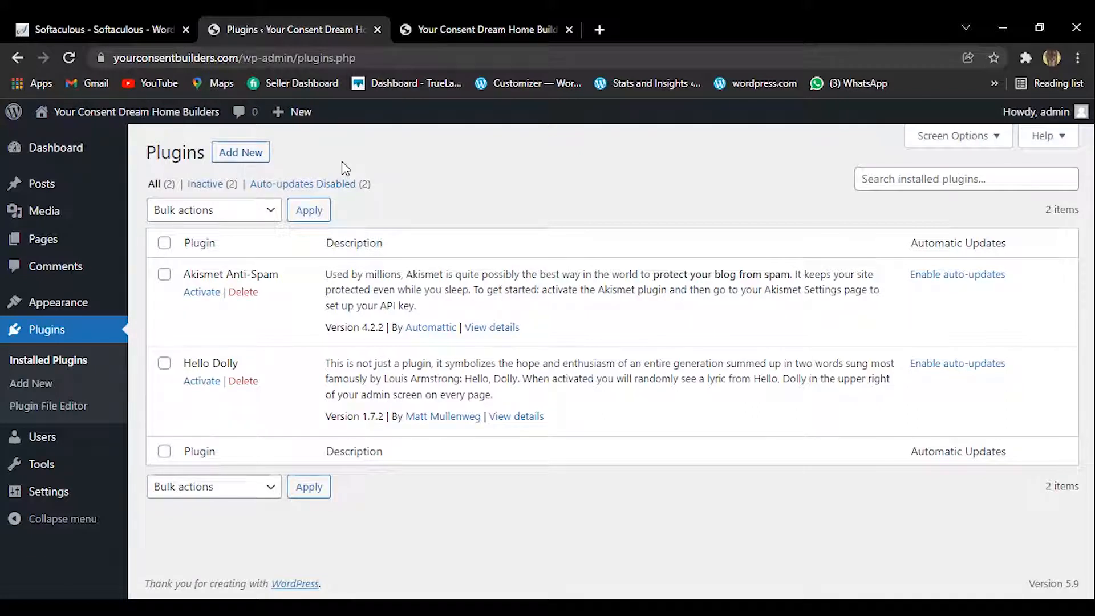
pyautogui.click(40, 442)
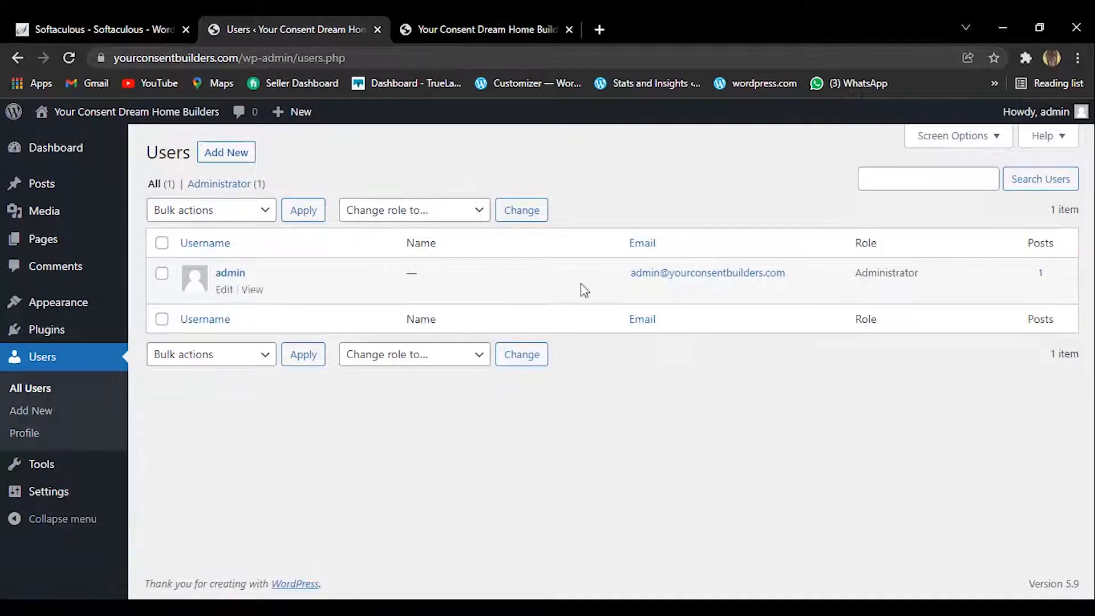
pyautogui.moveTo(27, 466)
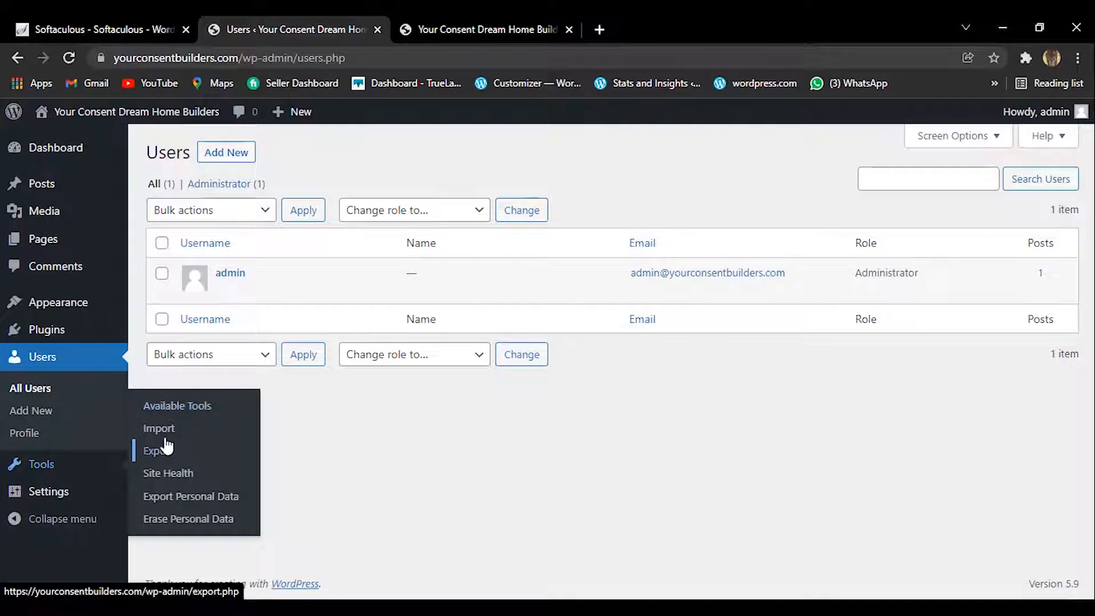
pyautogui.moveTo(15, 505)
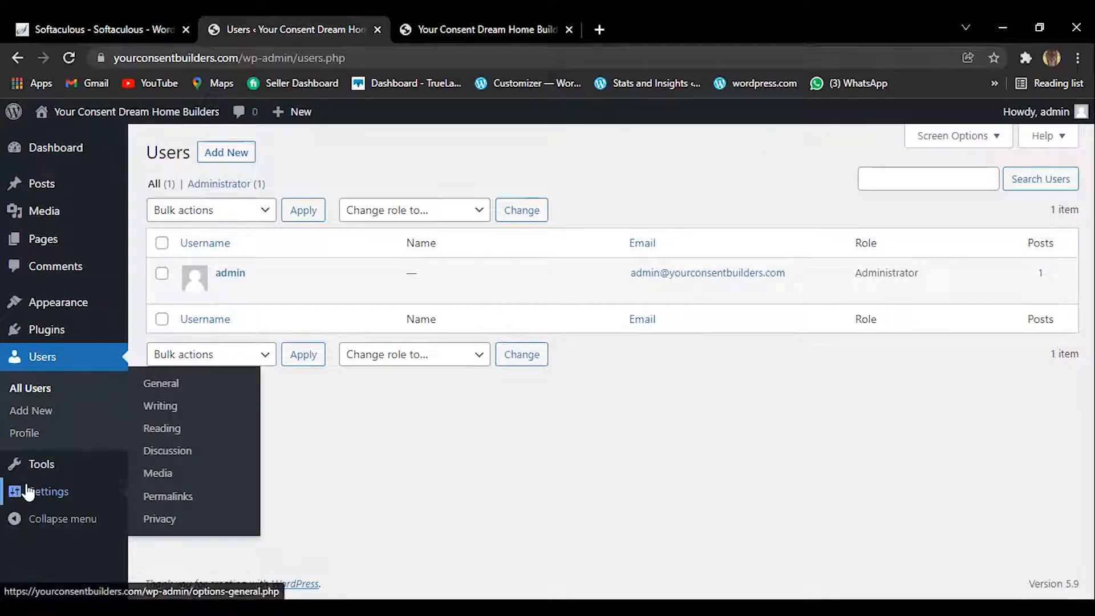
pyautogui.click(28, 492)
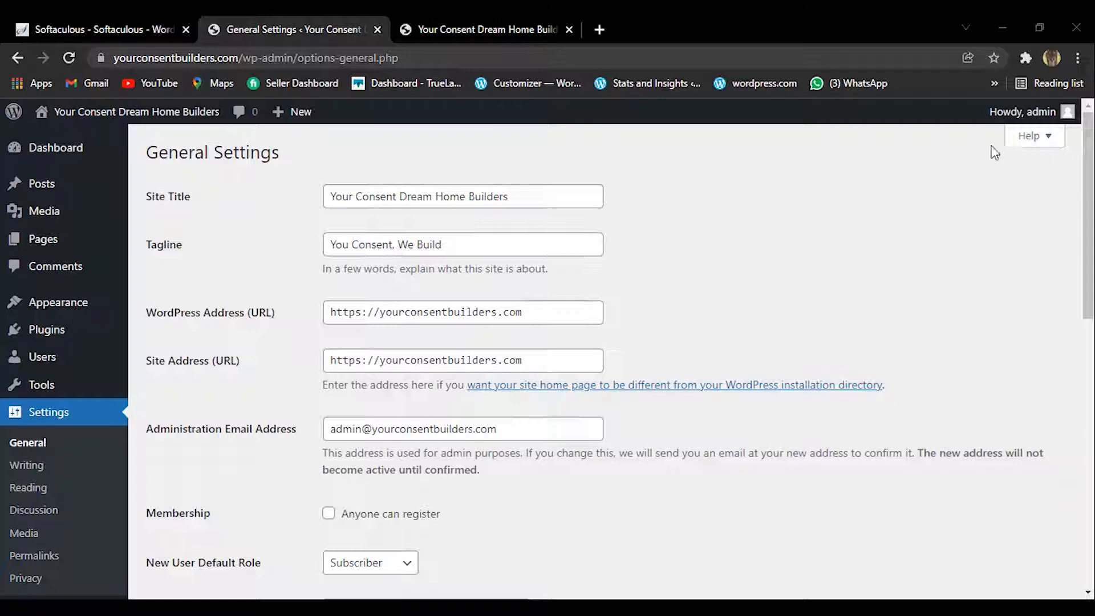
# Step: Look through the General Settings down to the date format, then the Reading Settings page, checking the live site's tab in between
pyautogui.click(467, 23)
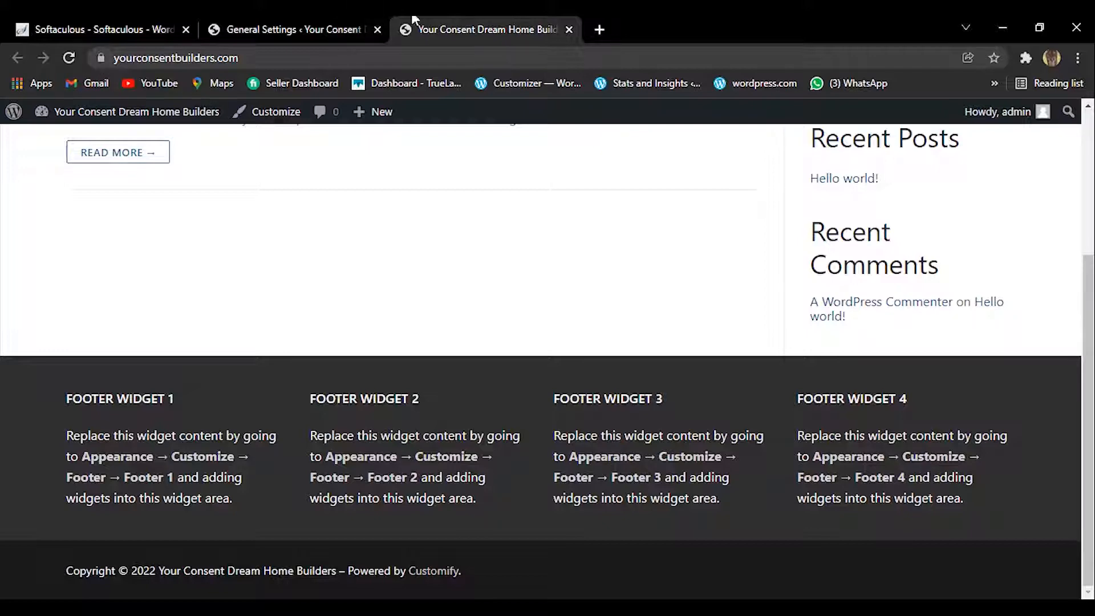
pyautogui.click(302, 19)
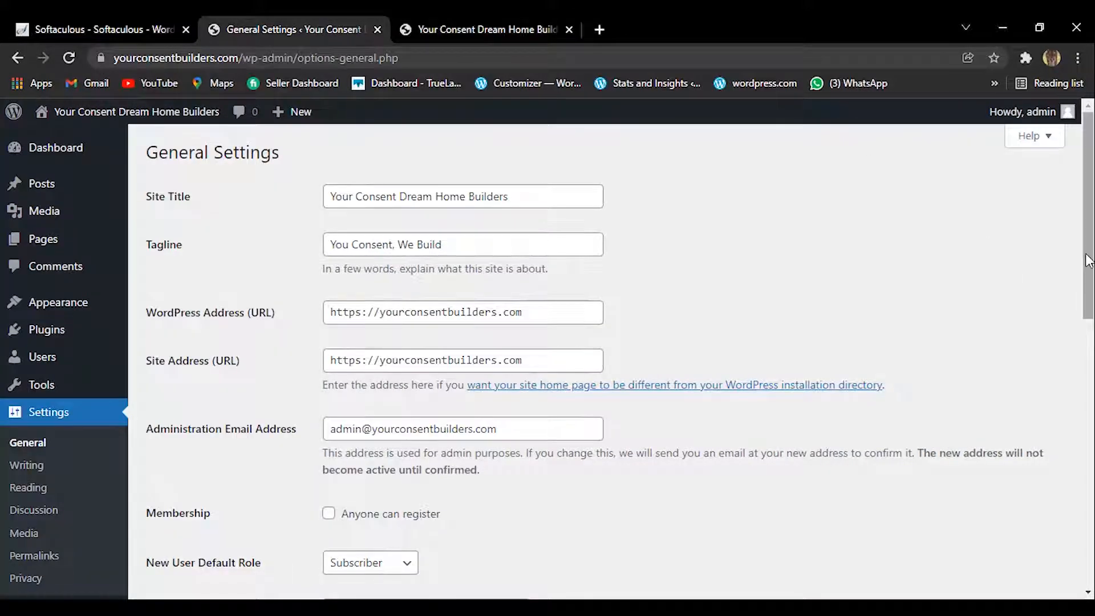
pyautogui.moveTo(1087, 257); pyautogui.dragTo(1087, 358)
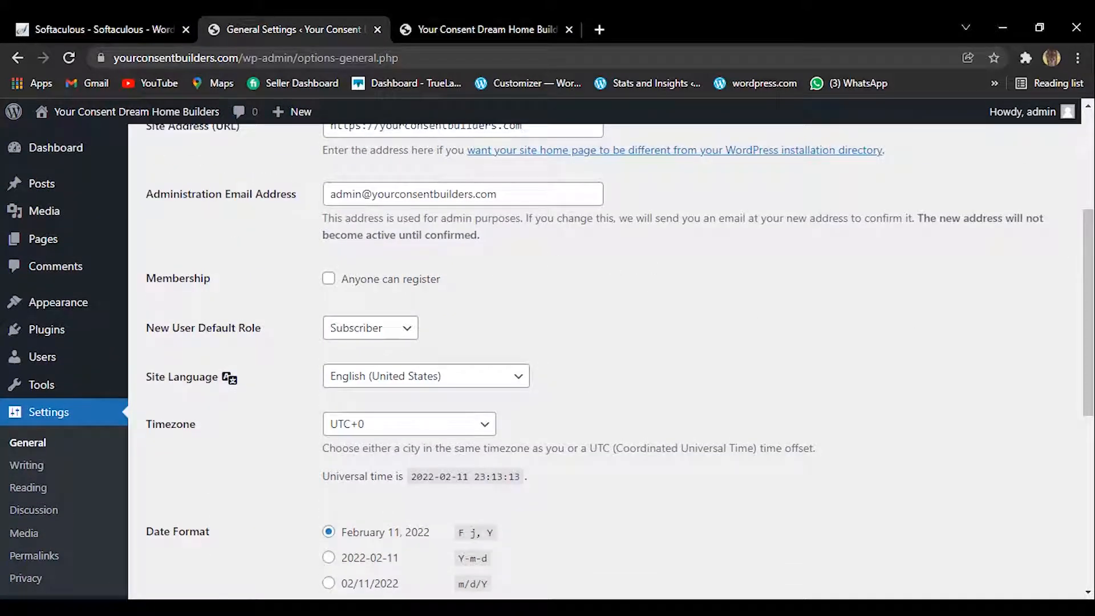
pyautogui.moveTo(1089, 251)
pyautogui.mouseDown()
pyautogui.moveTo(1086, 438)
pyautogui.moveTo(1086, 269)
pyautogui.mouseUp()
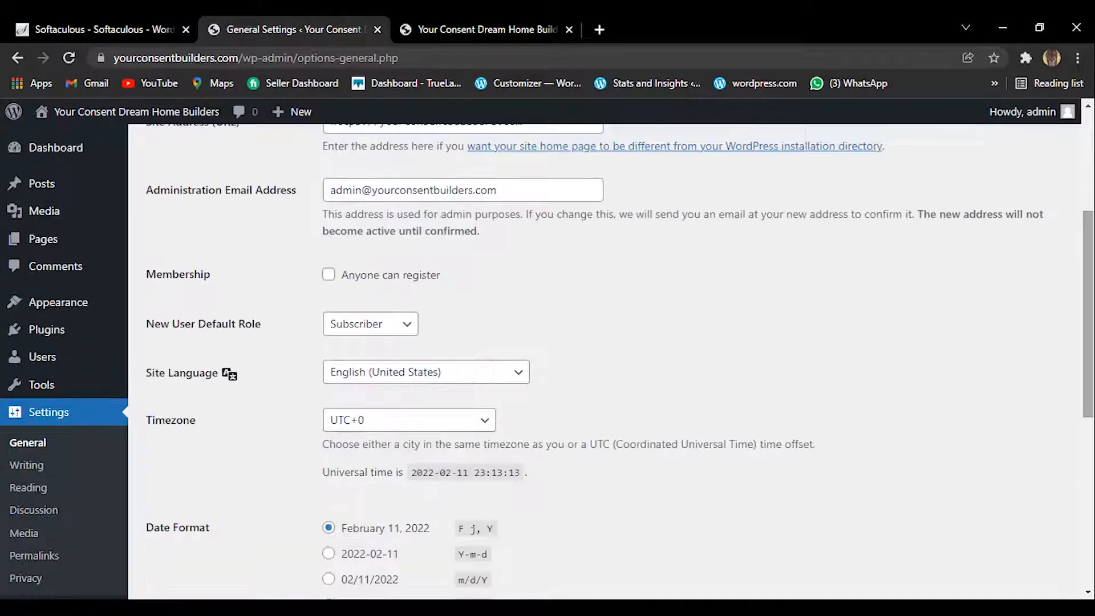
pyautogui.click(42, 486)
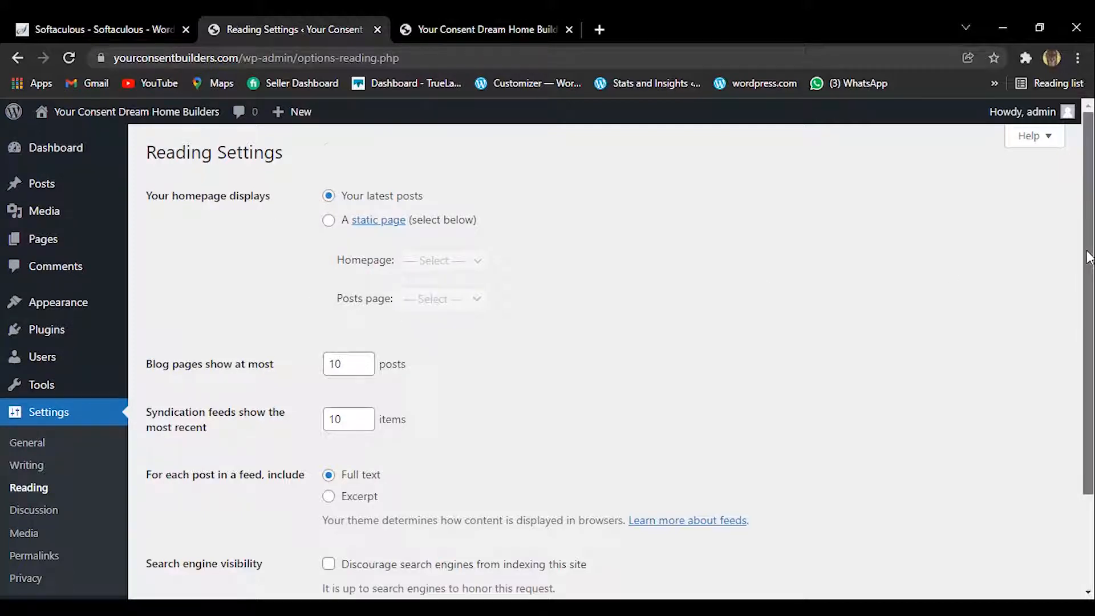
pyautogui.moveTo(1089, 259); pyautogui.dragTo(1090, 356)
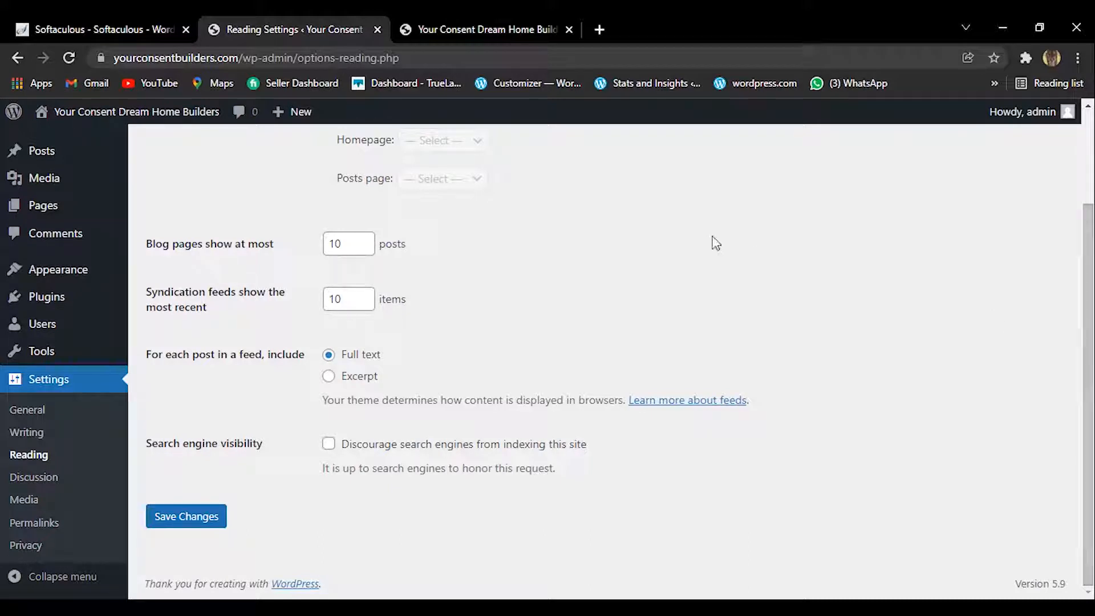
pyautogui.moveTo(59, 164)
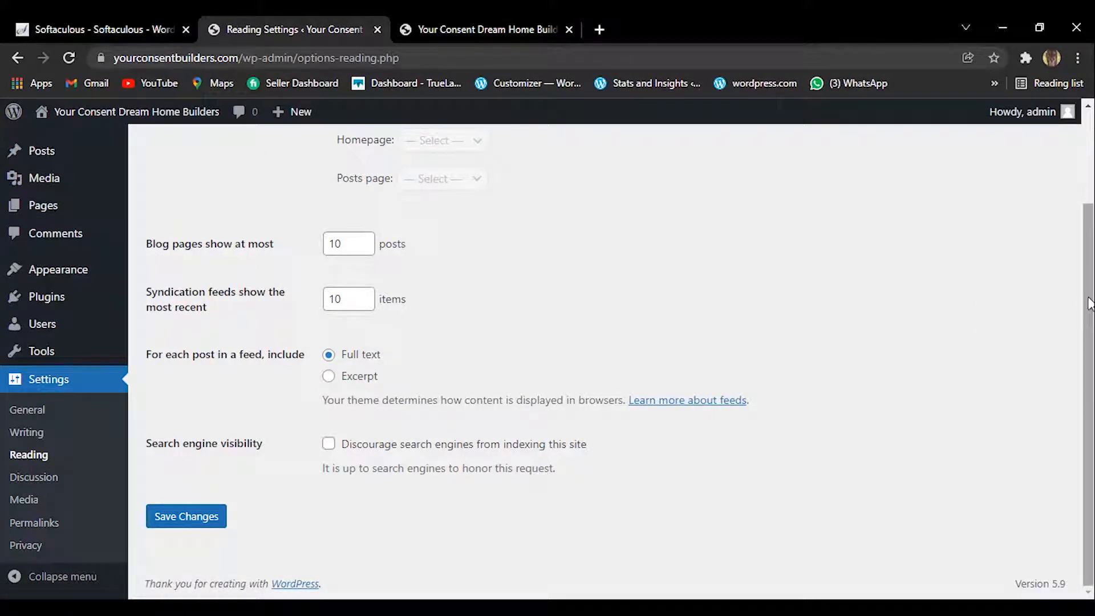
pyautogui.scroll(3, 610, 353)
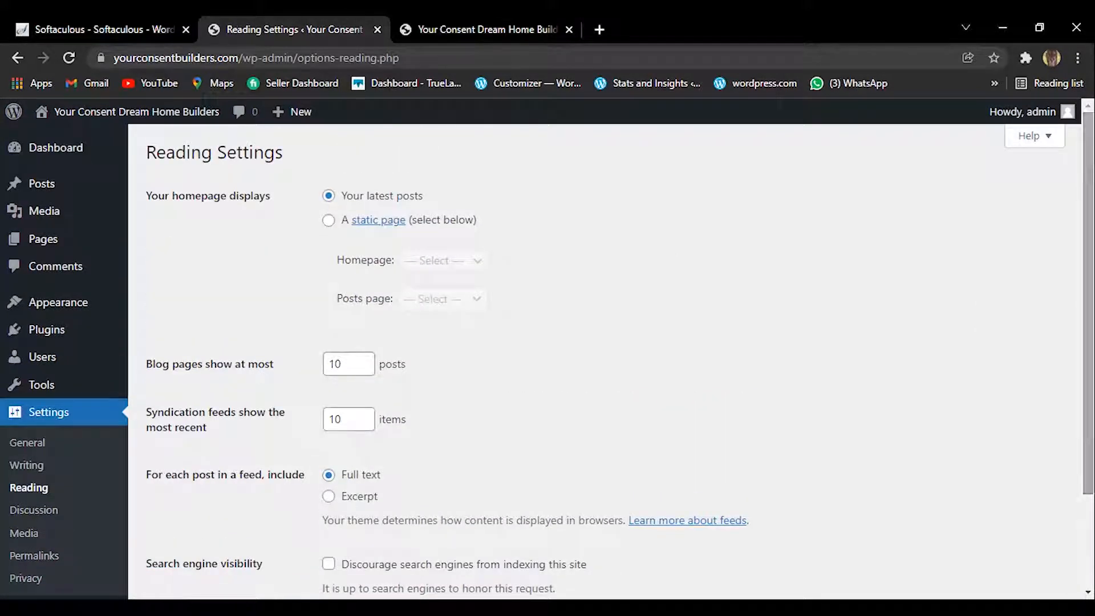
pyautogui.click(520, 18)
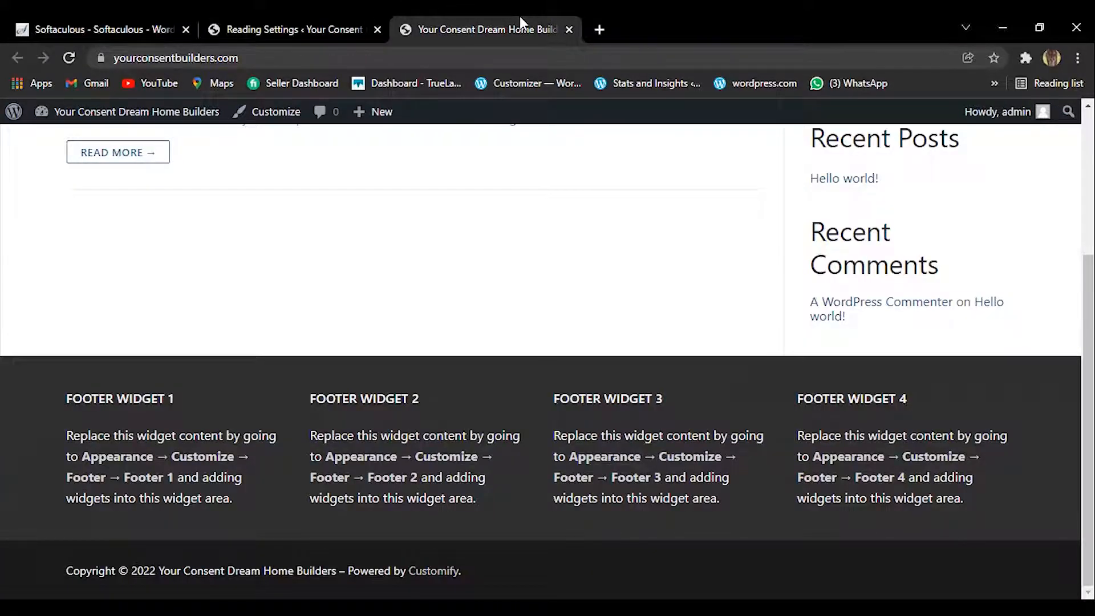
pyautogui.click(248, 17)
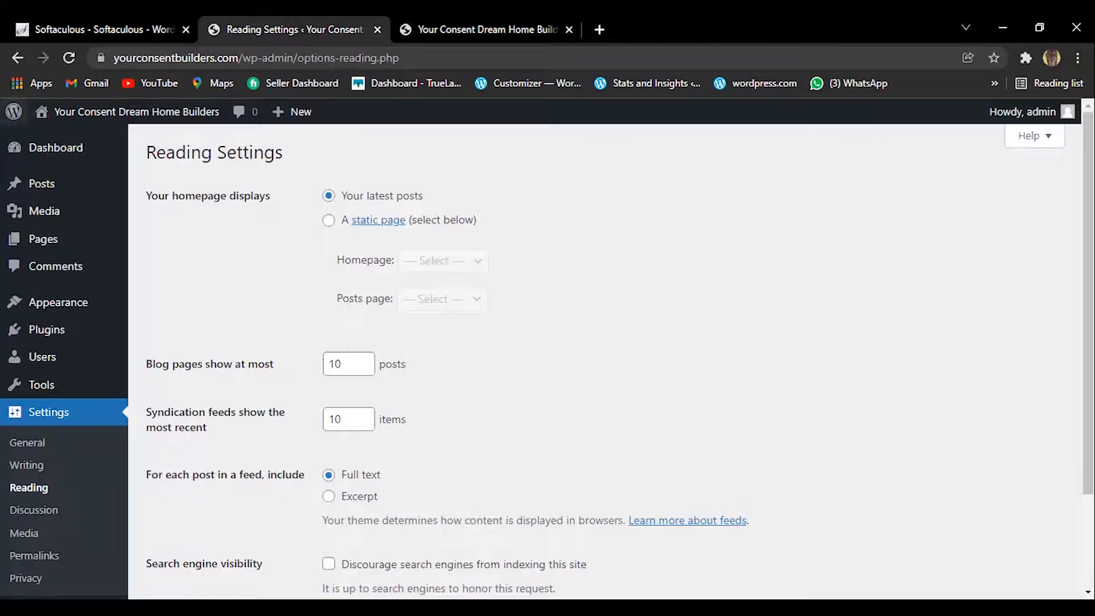
# Step: Move the Sample Page and the default comment on the Hello world! post to the Trash
pyautogui.moveTo(49, 244)
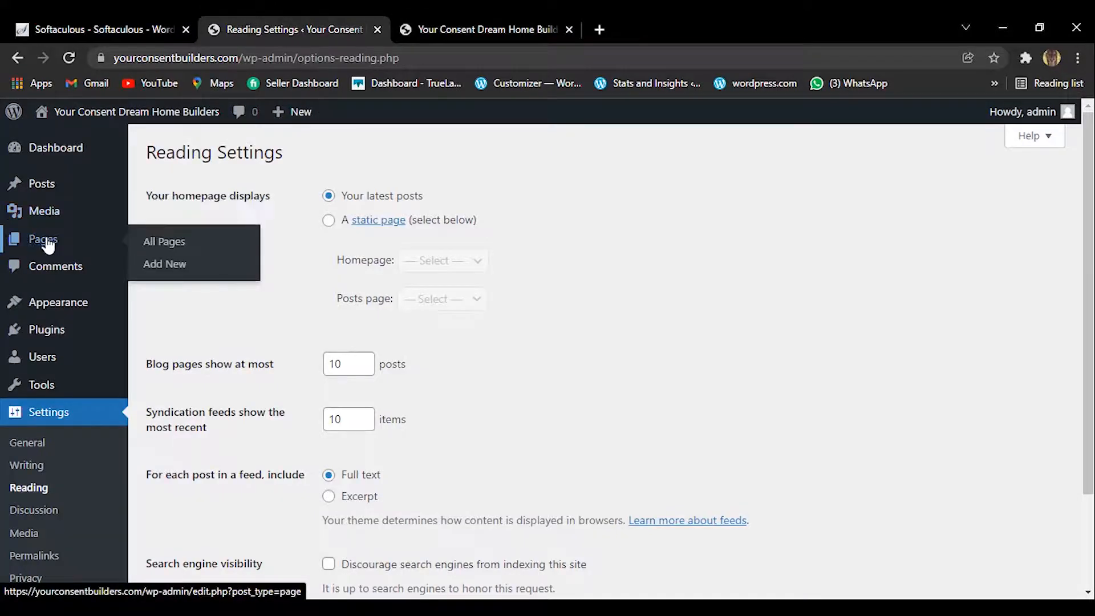
pyautogui.click(49, 244)
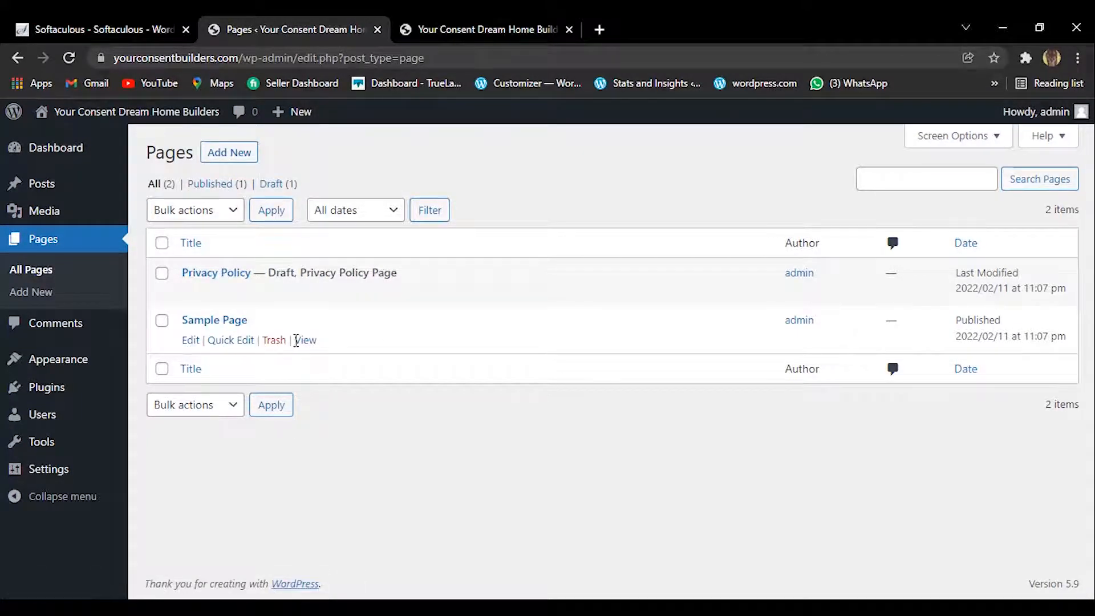
pyautogui.click(272, 342)
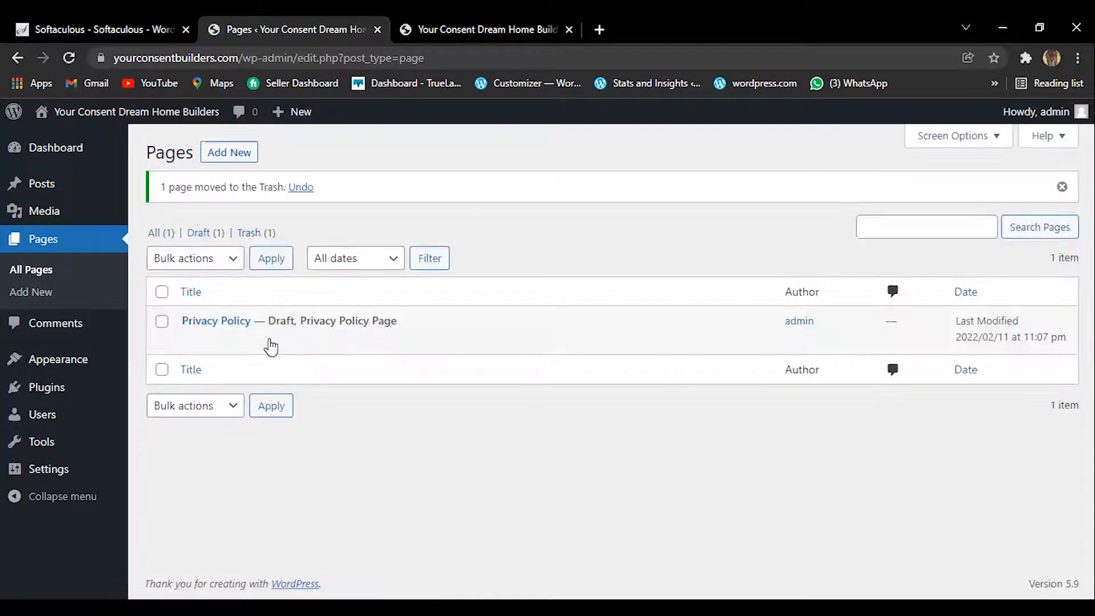
pyautogui.click(40, 324)
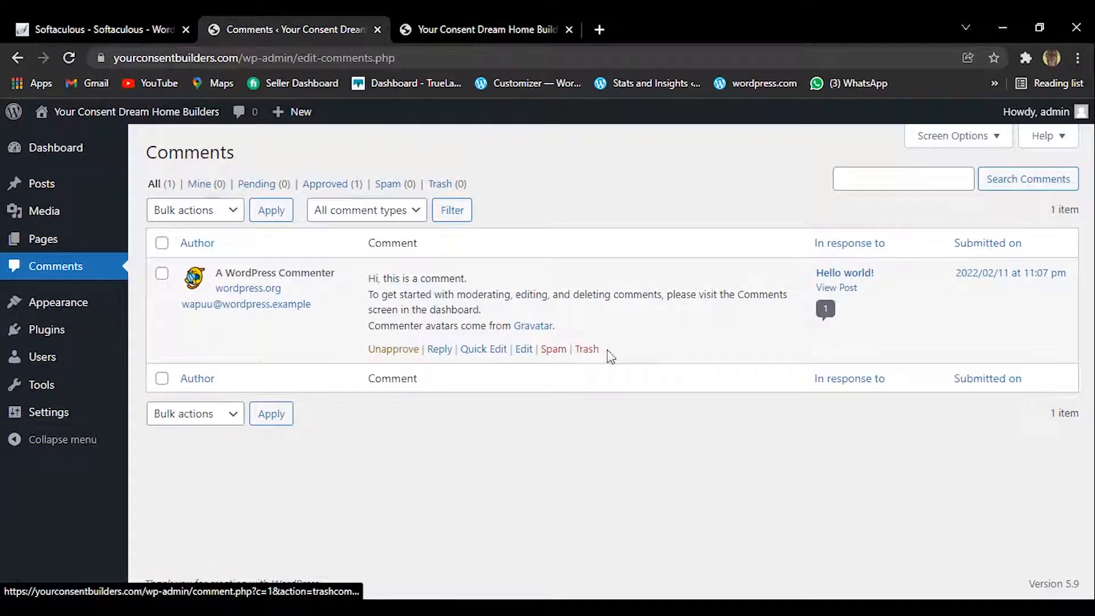
pyautogui.click(588, 350)
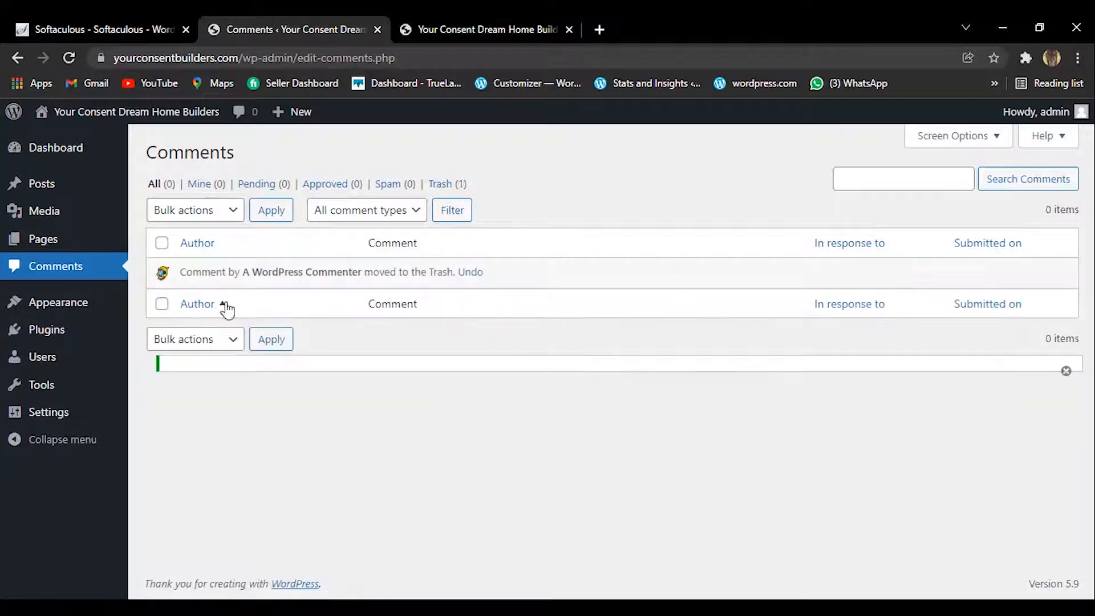
# Step: View the list of posts, then switch to the live site's browser tab and reload its home page
pyautogui.click(53, 196)
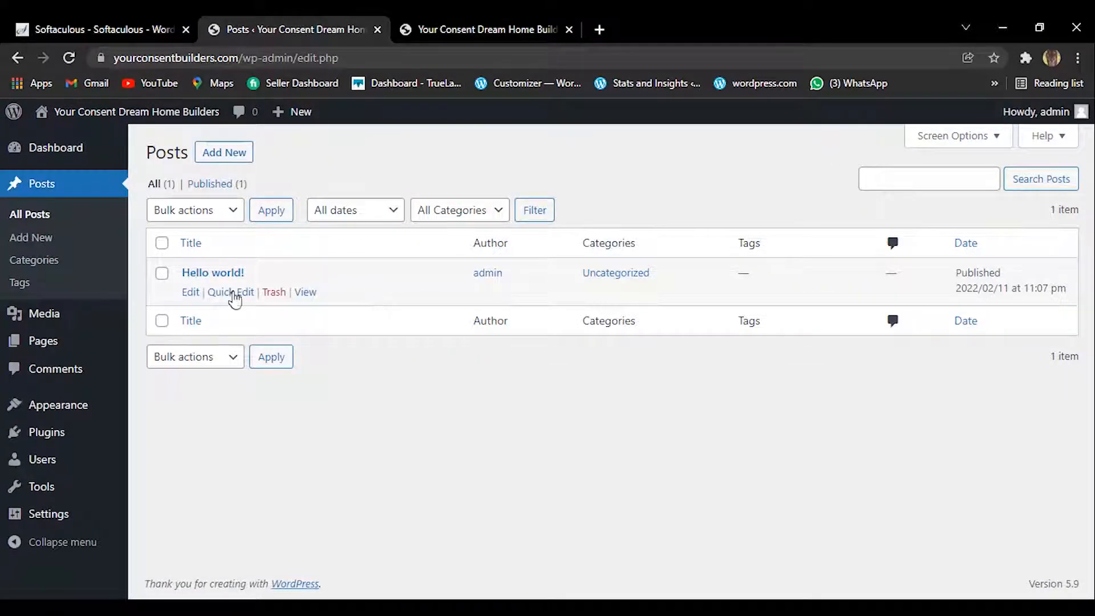
pyautogui.click(474, 29)
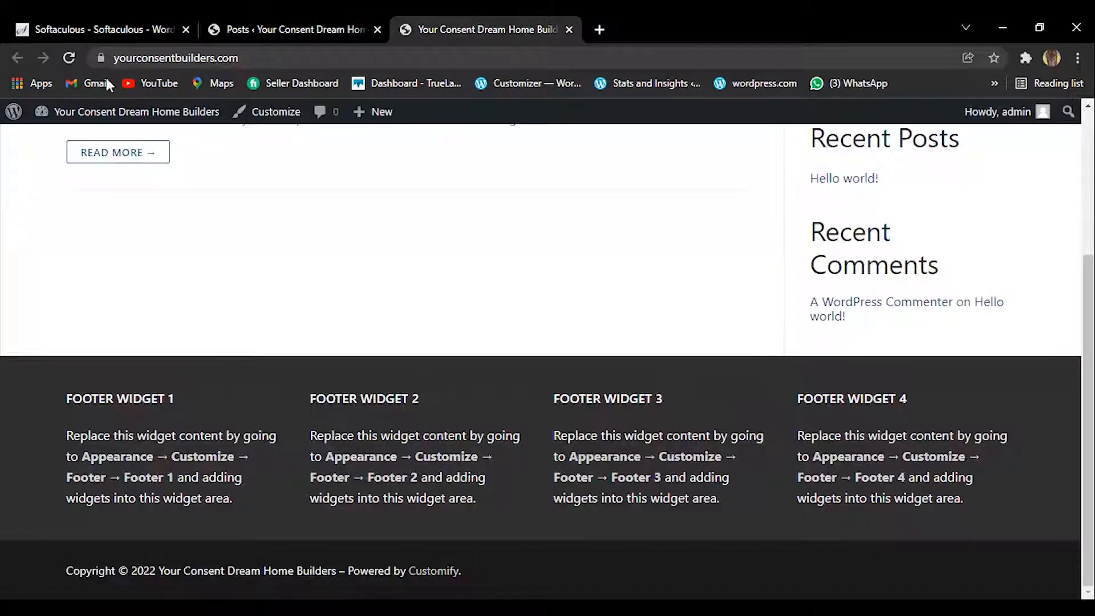
pyautogui.click(69, 58)
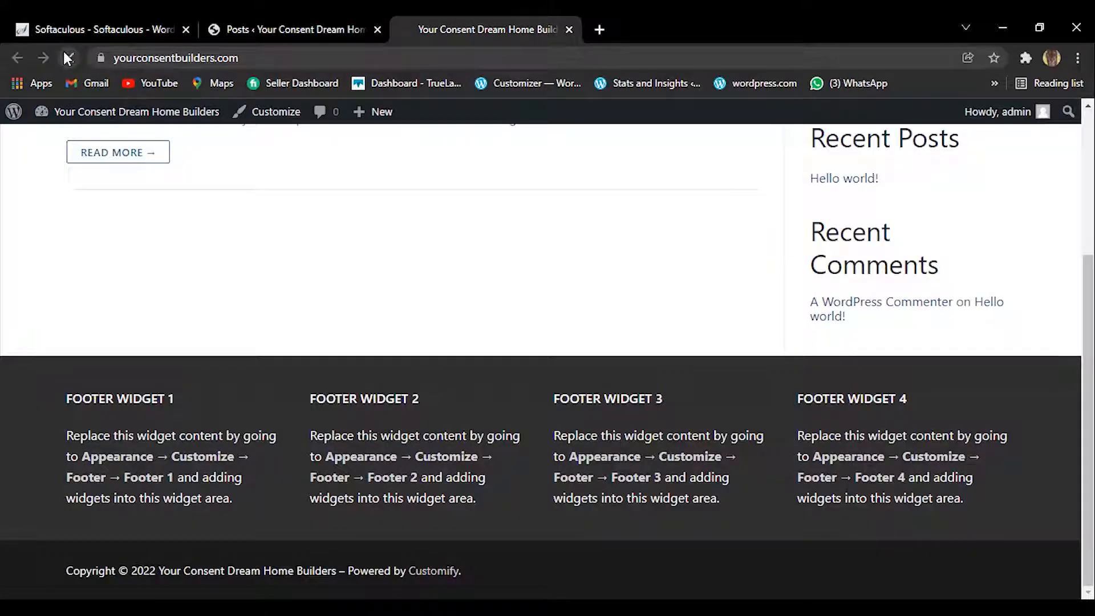